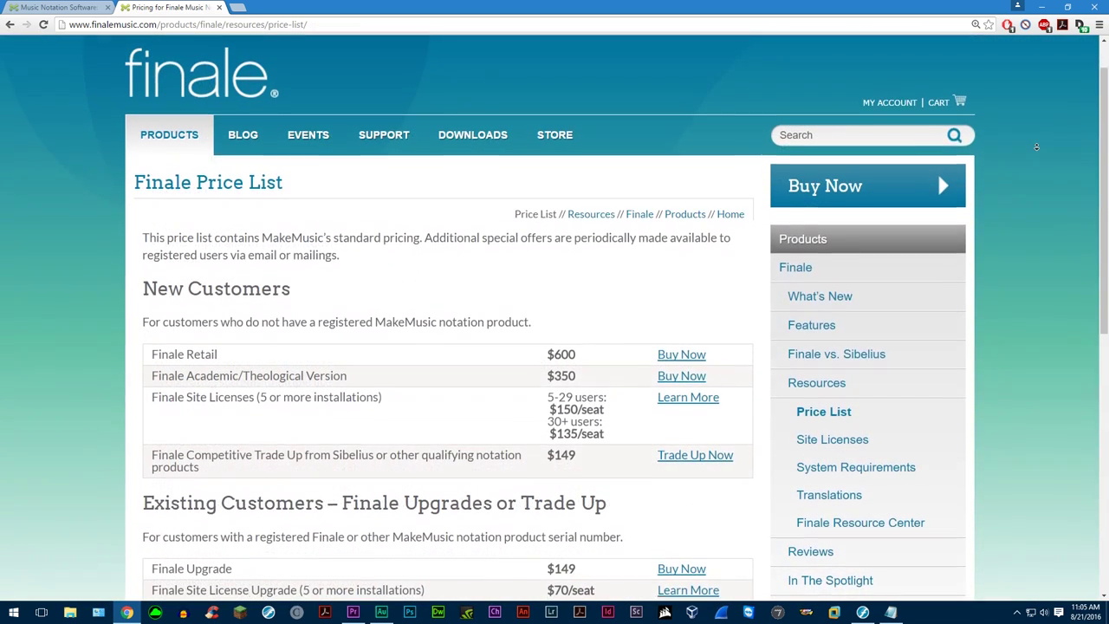
# - Scroll the Finale Price List past the Existing Customers and Sibelius trade-up tables to Related Products
pyautogui.scroll(-1, 1036, 148)
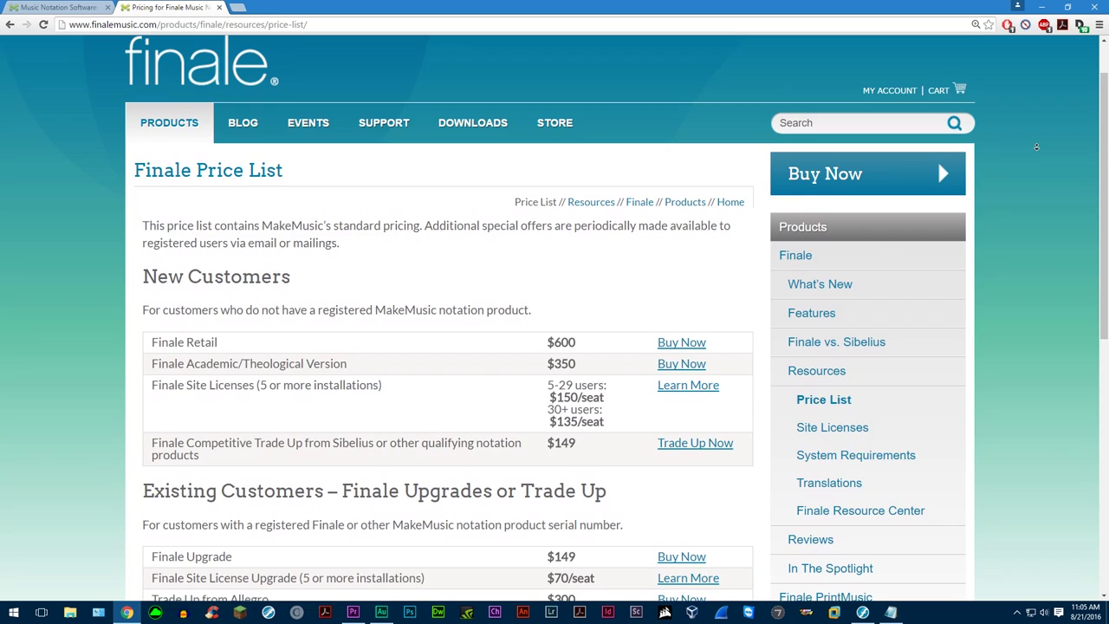
pyautogui.scroll(-2, 1036, 147)
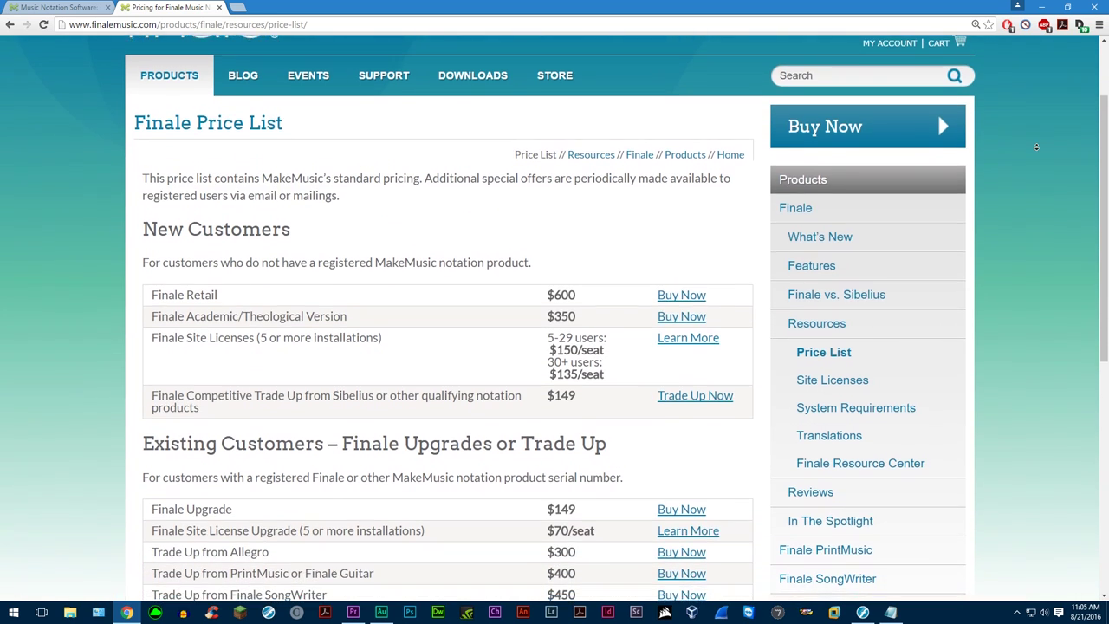
pyautogui.scroll(-2, 1036, 147)
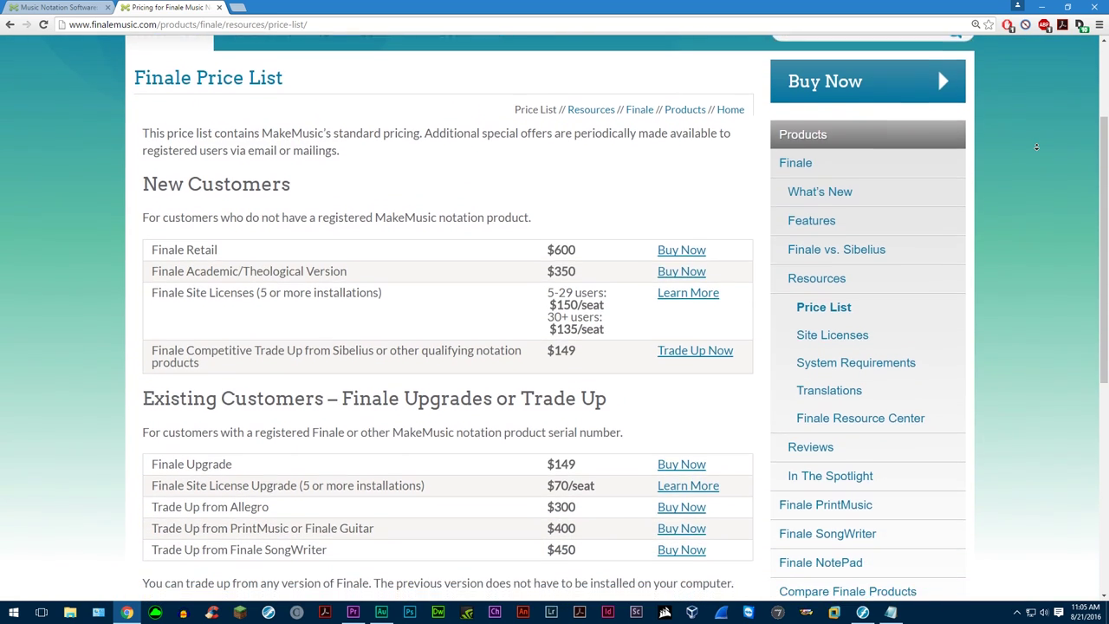
pyautogui.scroll(-2, 1036, 147)
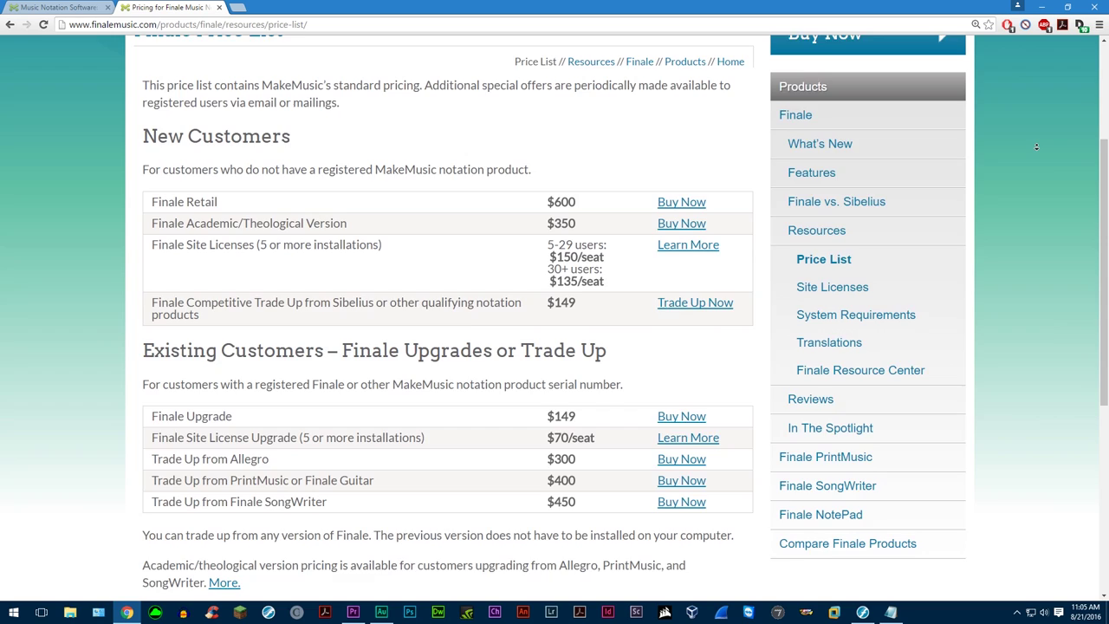
pyautogui.scroll(-2, 1036, 148)
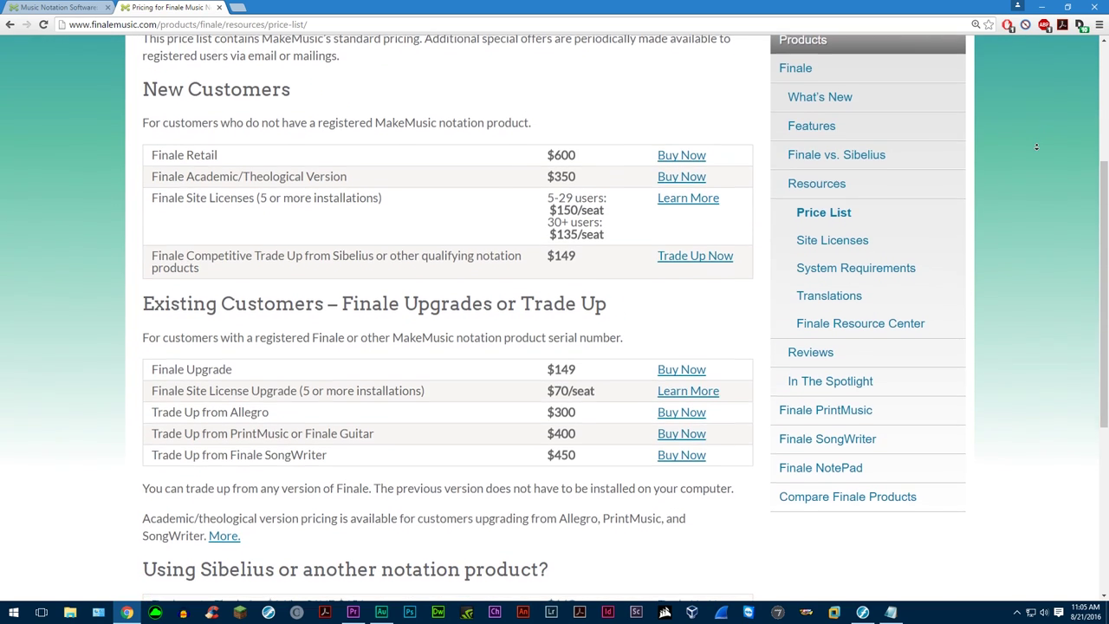
pyautogui.scroll(-2, 1036, 147)
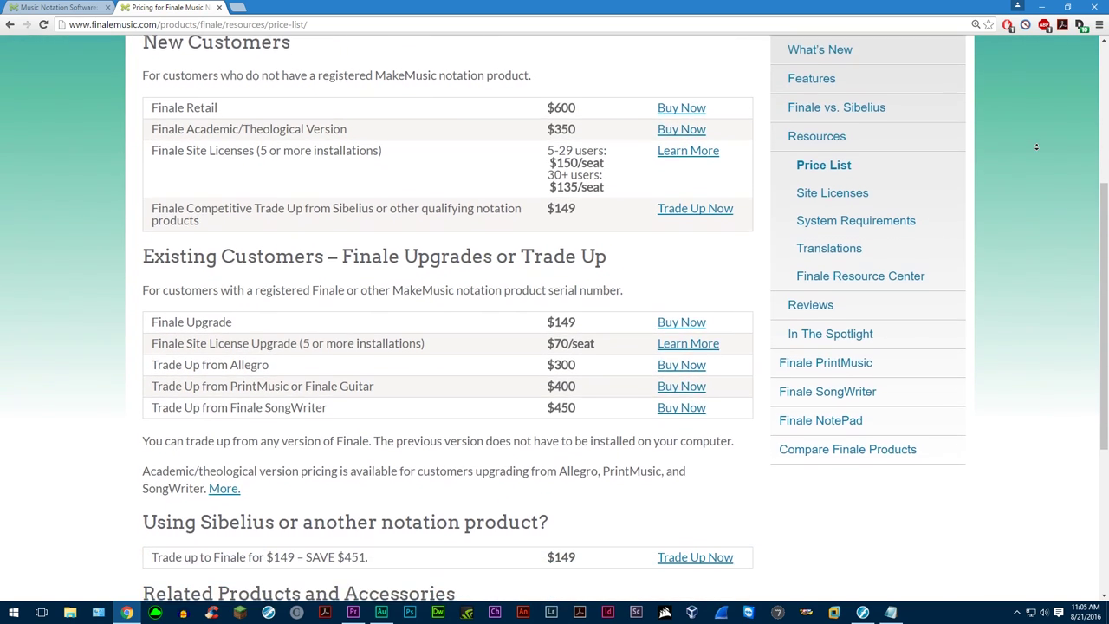
pyautogui.scroll(-2, 1036, 147)
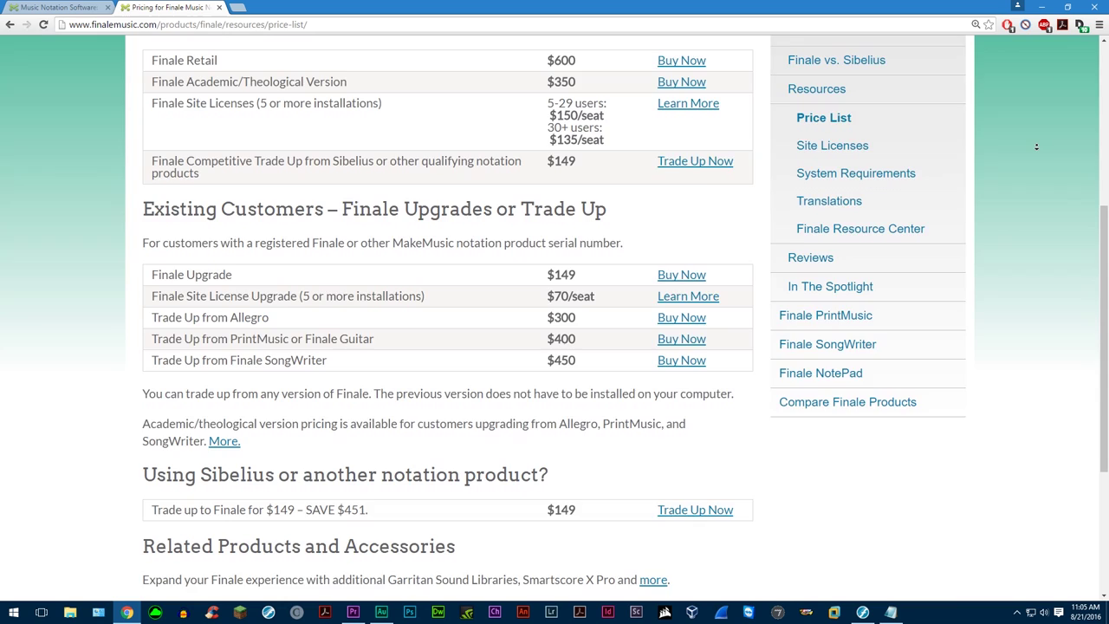
pyautogui.scroll(-2, 1036, 148)
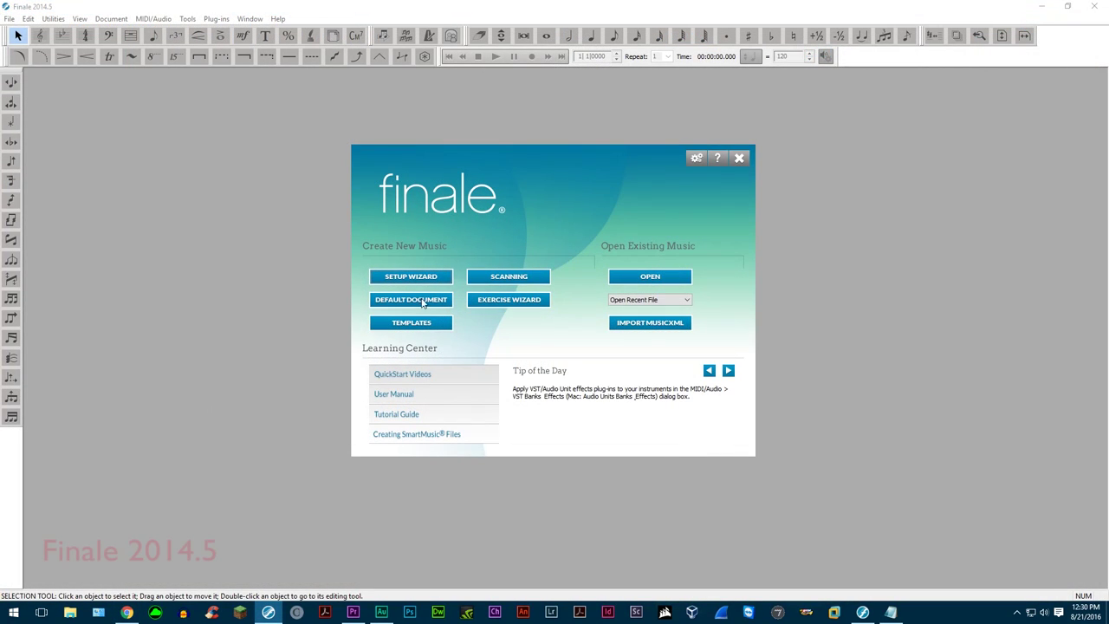
# - Create an Orchestra (Full) score with the Setup Wizard in Finale 2014.5
pyautogui.click(424, 280)
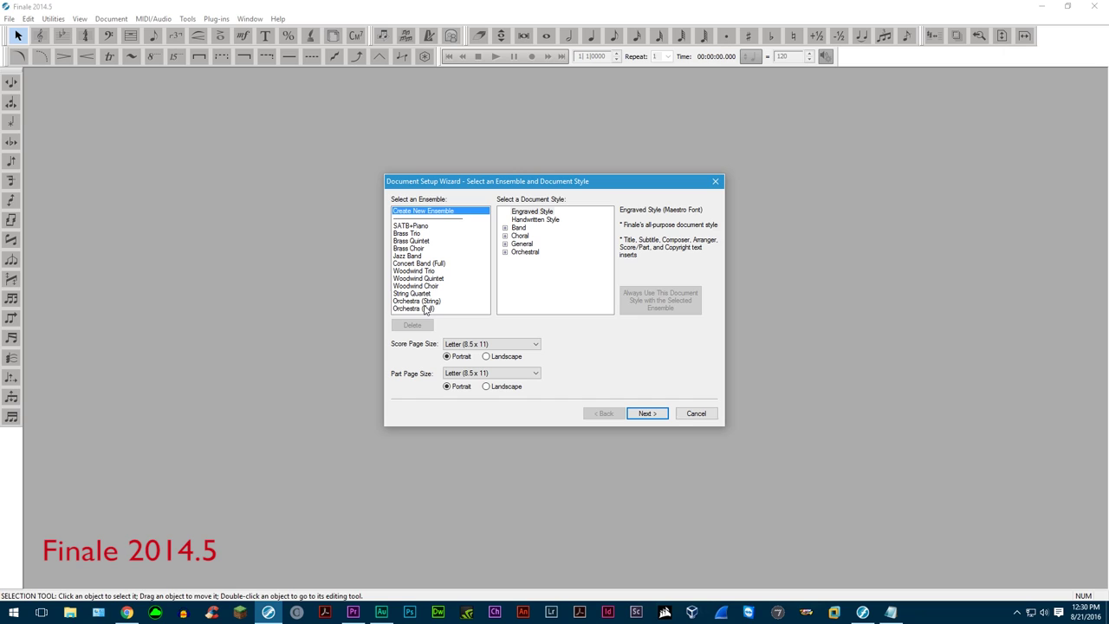
pyautogui.click(424, 309)
pyautogui.click(655, 415)
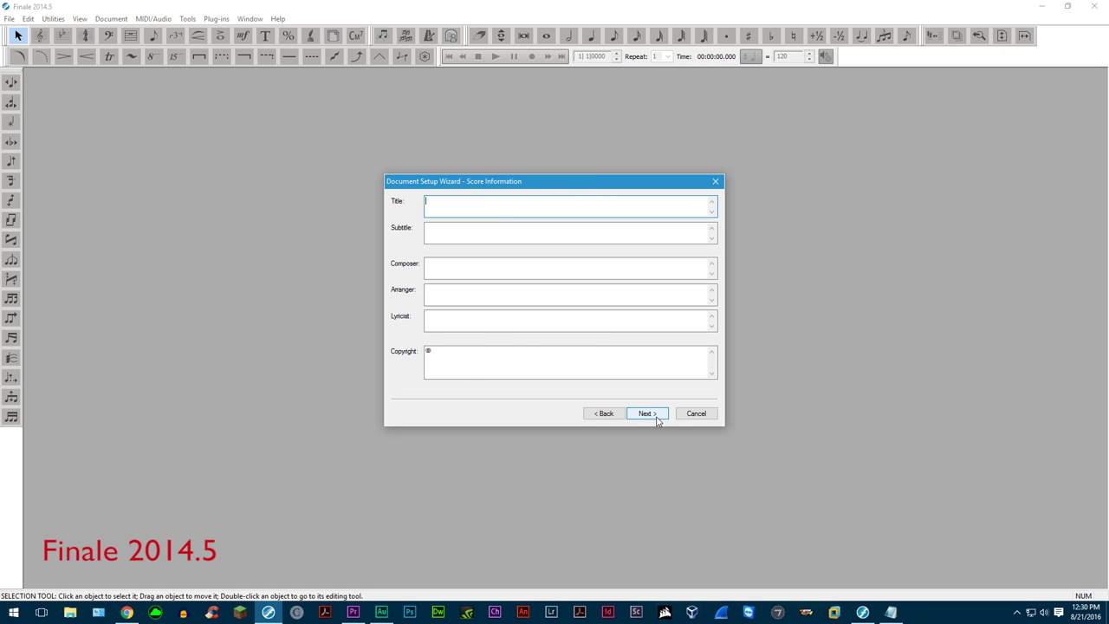
pyautogui.click(654, 415)
pyautogui.click(657, 417)
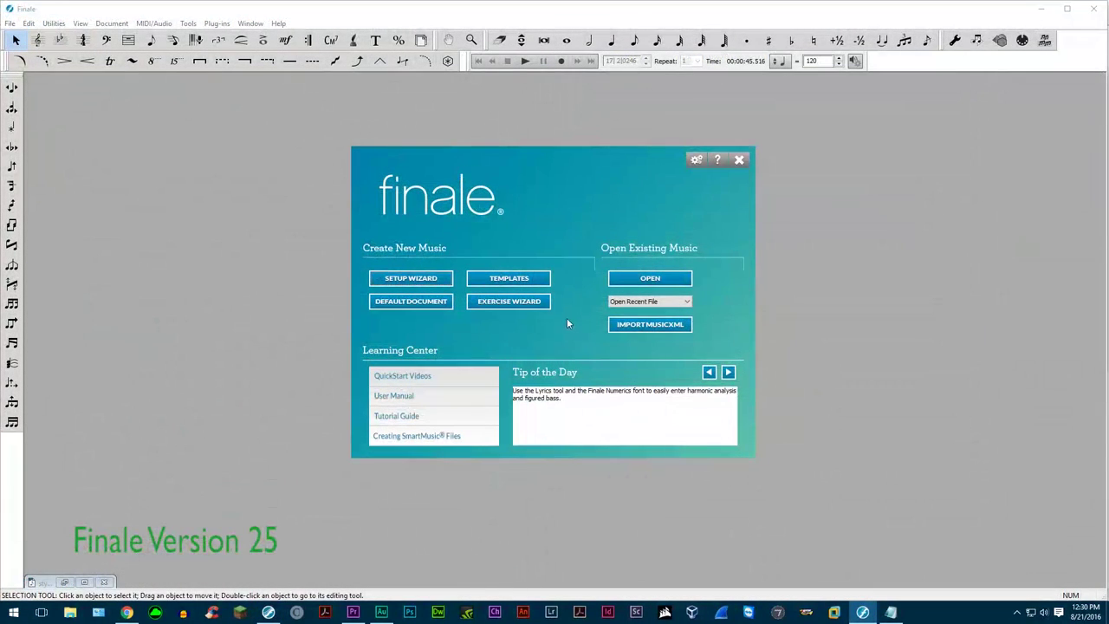
# - Create the same Orchestra (Full) Setup Wizard score in Finale Version 25
pyautogui.click(440, 279)
pyautogui.click(424, 310)
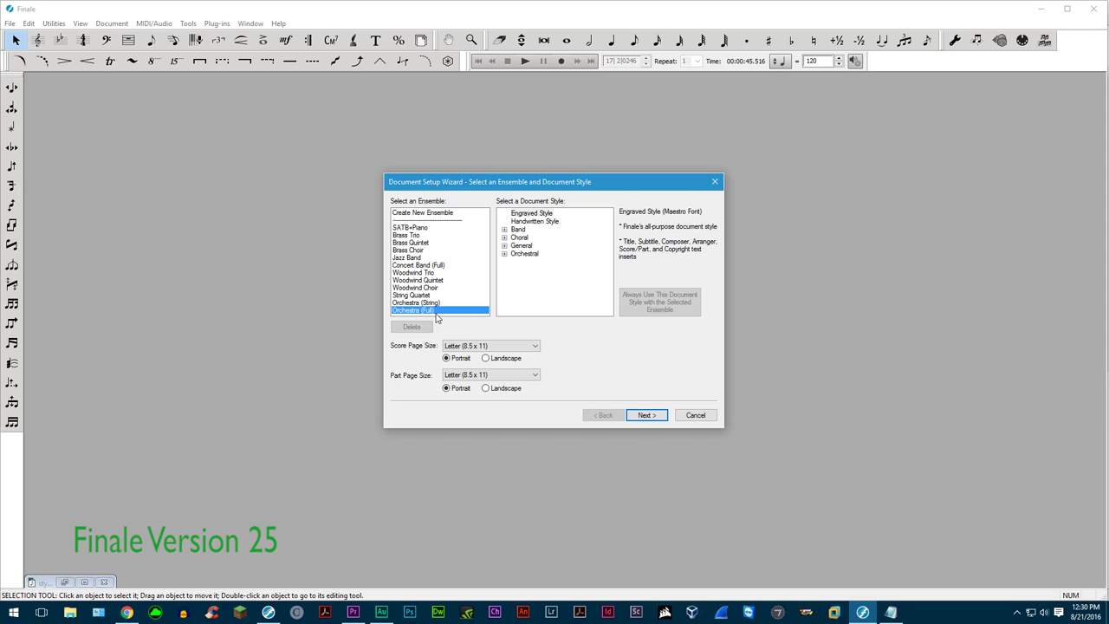
pyautogui.click(643, 415)
pyautogui.click(642, 415)
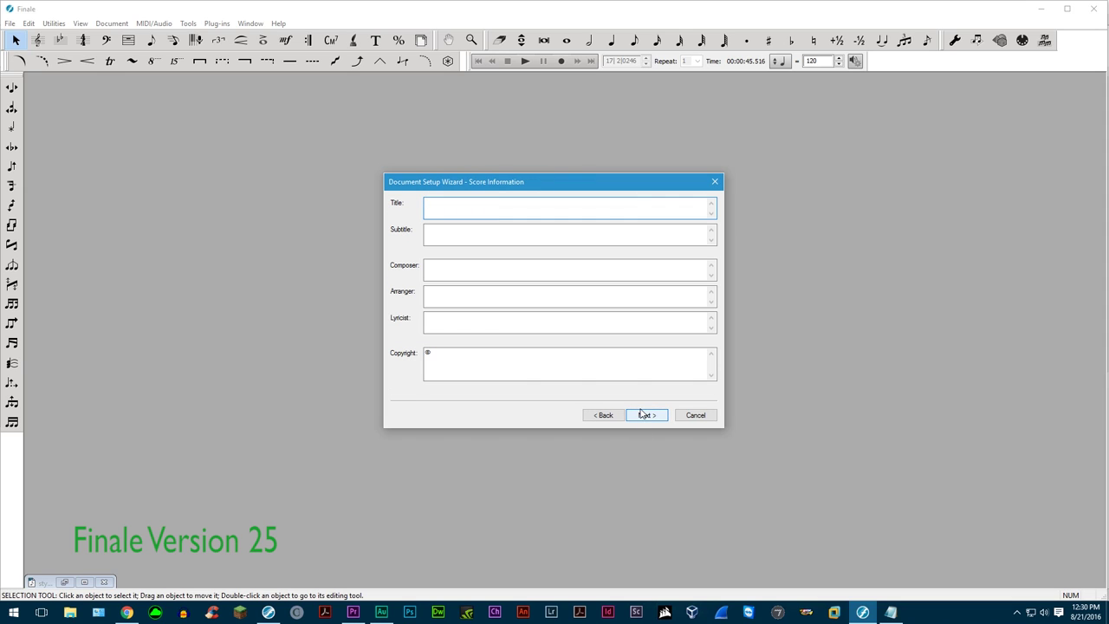
pyautogui.click(641, 415)
pyautogui.click(642, 415)
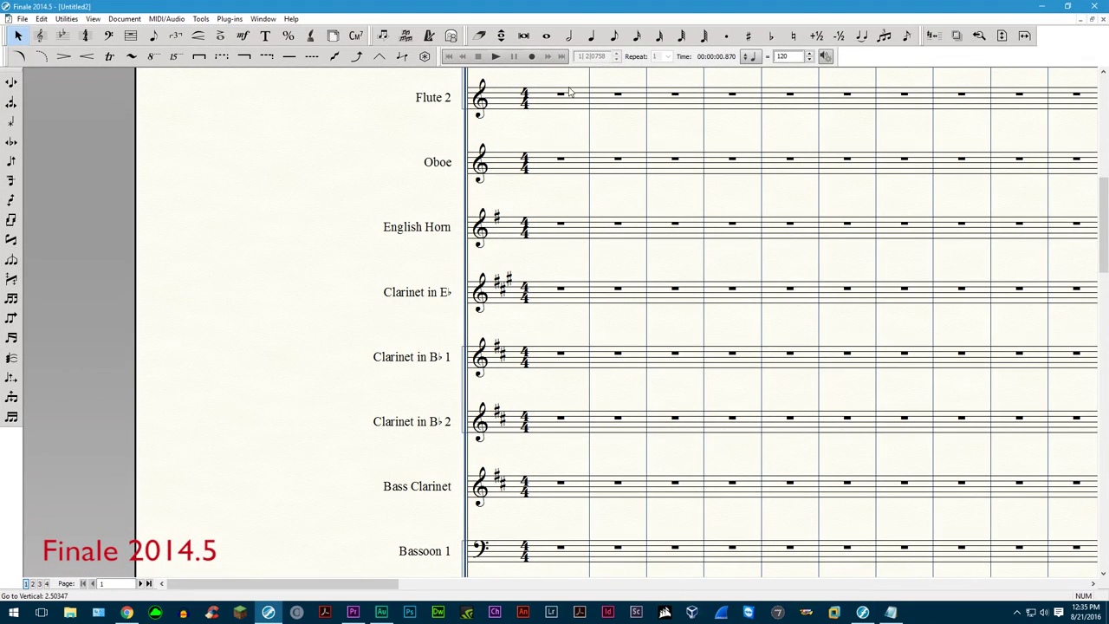
# - Enter a half note in the first measure of the Clarinet in B♭ 1 staff in Finale 2014.5
pyautogui.click(568, 35)
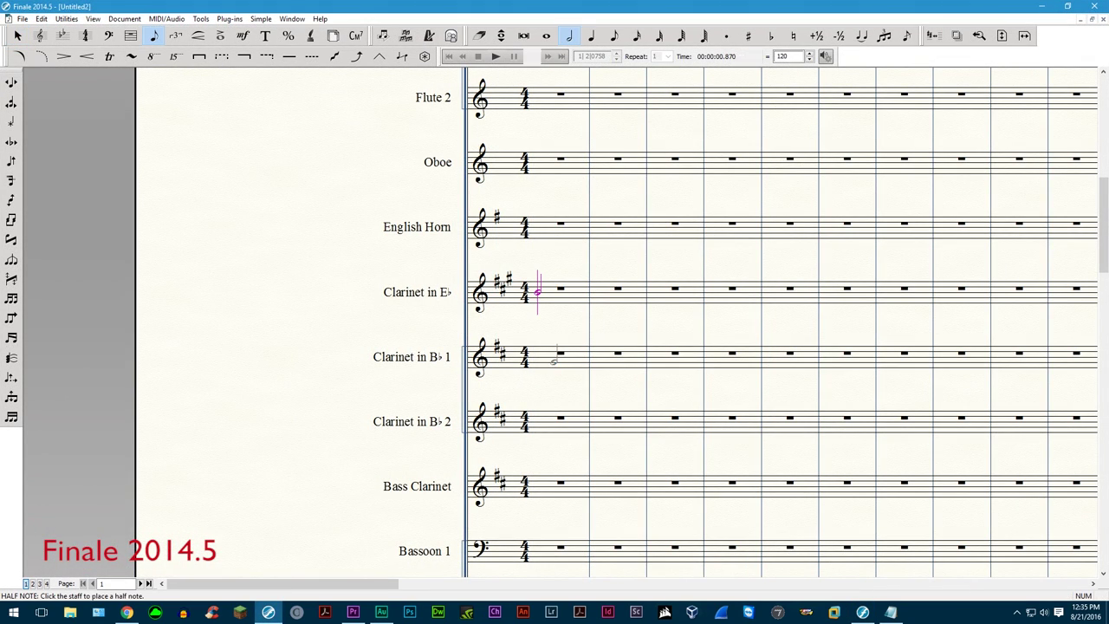
pyautogui.click(541, 356)
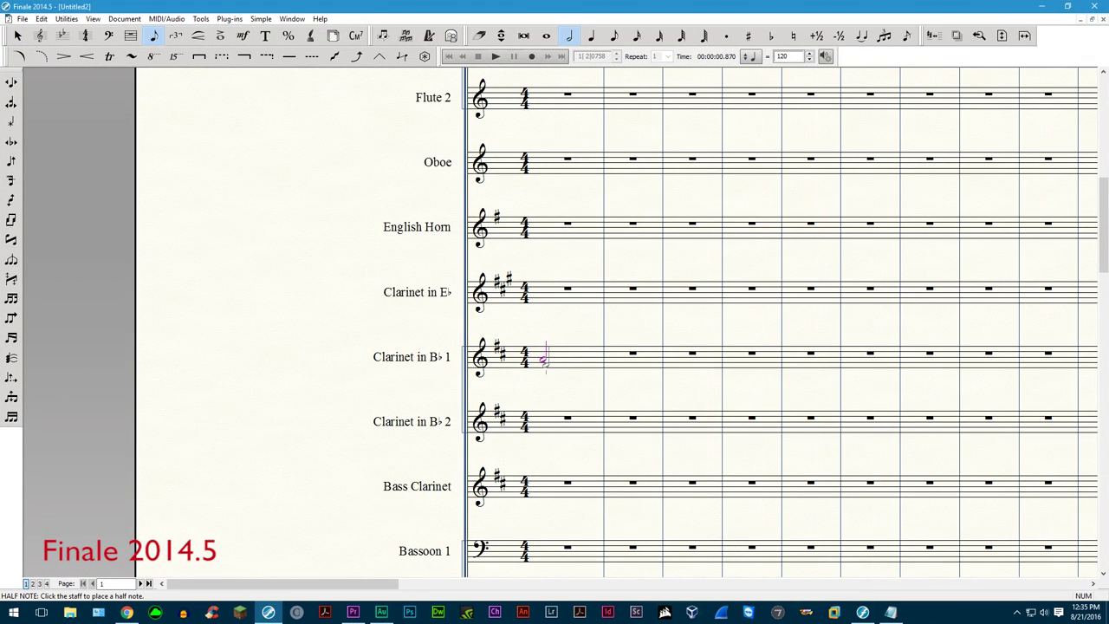
pyautogui.scroll(3, 496, 69)
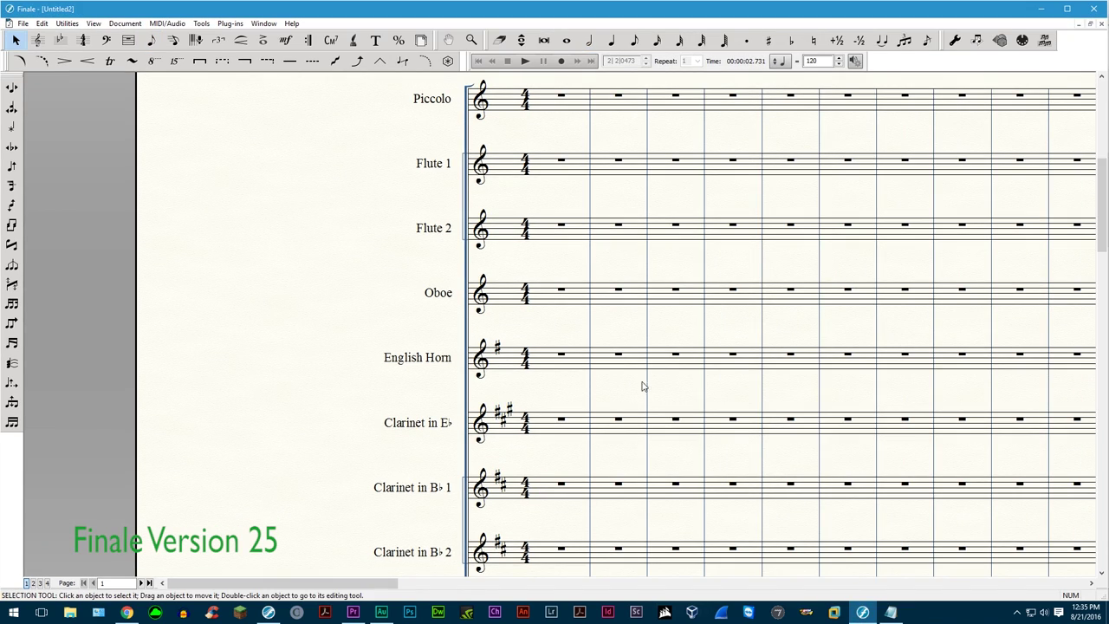
# - Enter the same half note on Clarinet in B♭ 1 in Finale Version 25
pyautogui.scroll(-2, 585, 388)
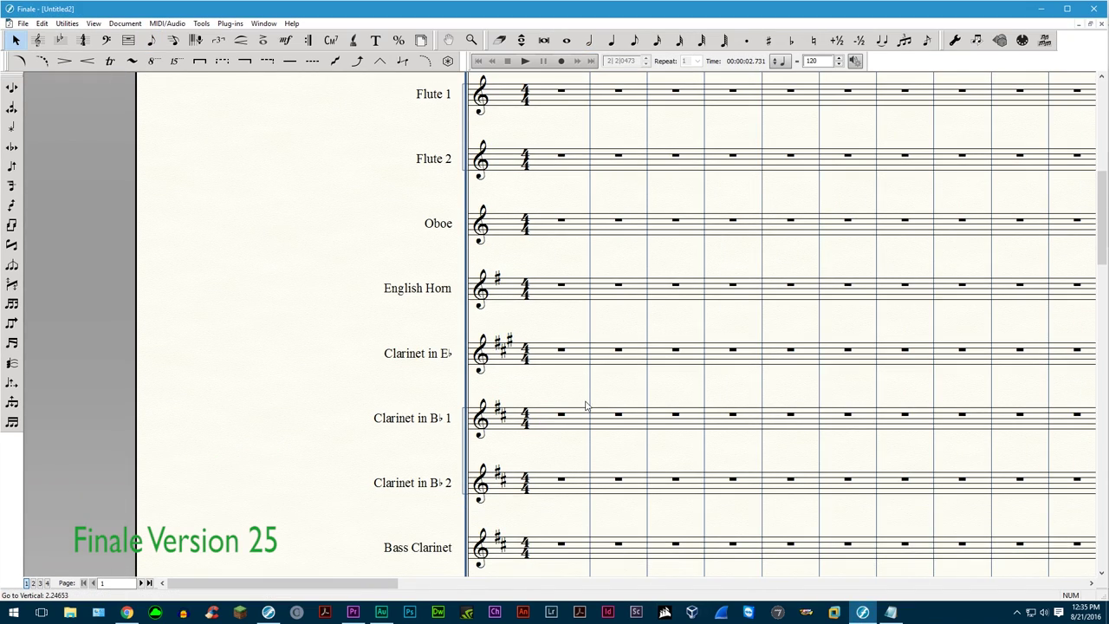
pyautogui.click(589, 40)
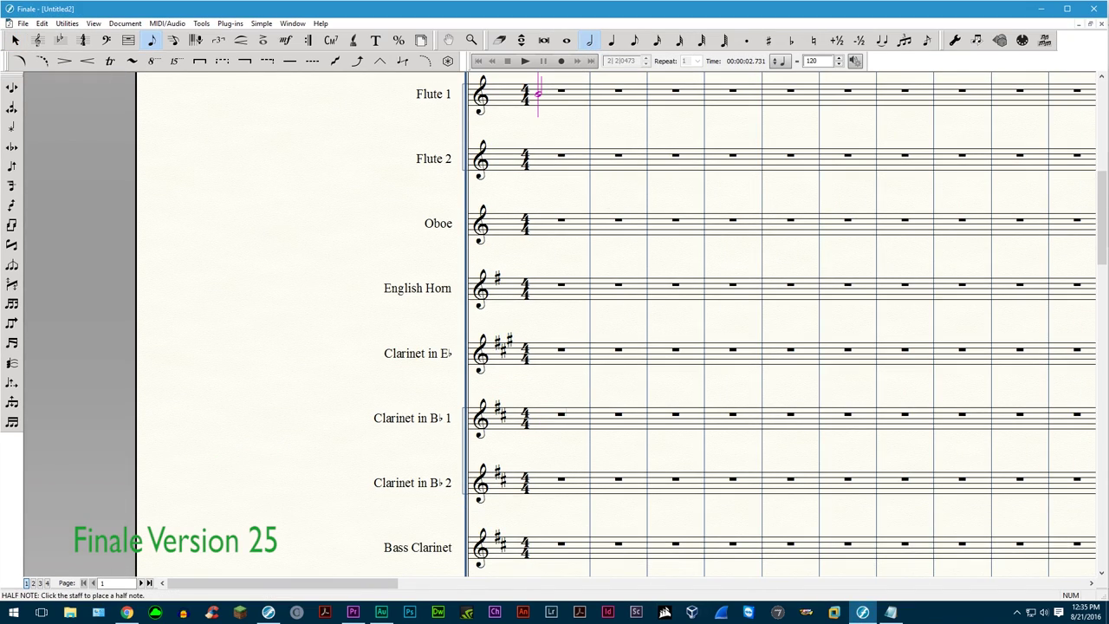
pyautogui.click(545, 420)
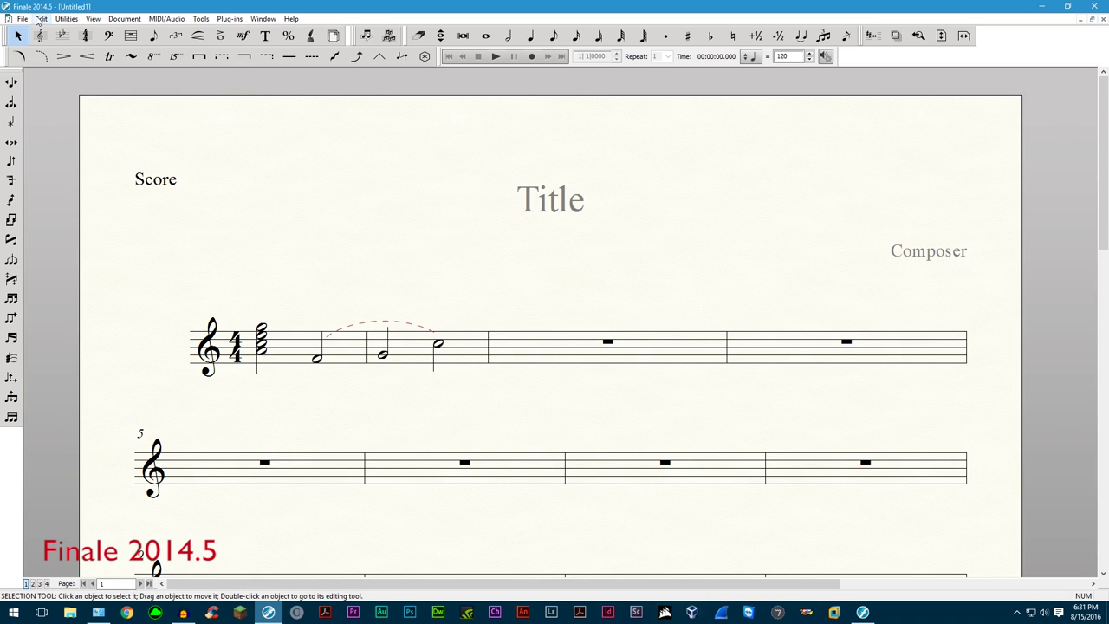
# - Open the Edit > Preferences - New dialog in Finale 2014.5 and again in Finale Version 25
pyautogui.click(40, 18)
pyautogui.click(68, 345)
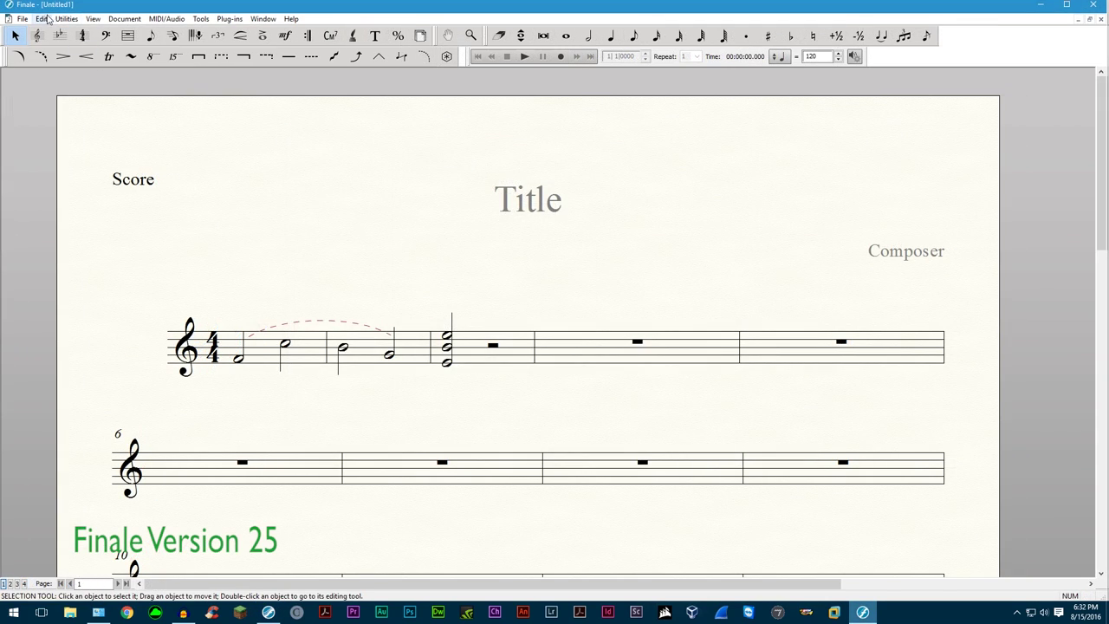
pyautogui.click(41, 18)
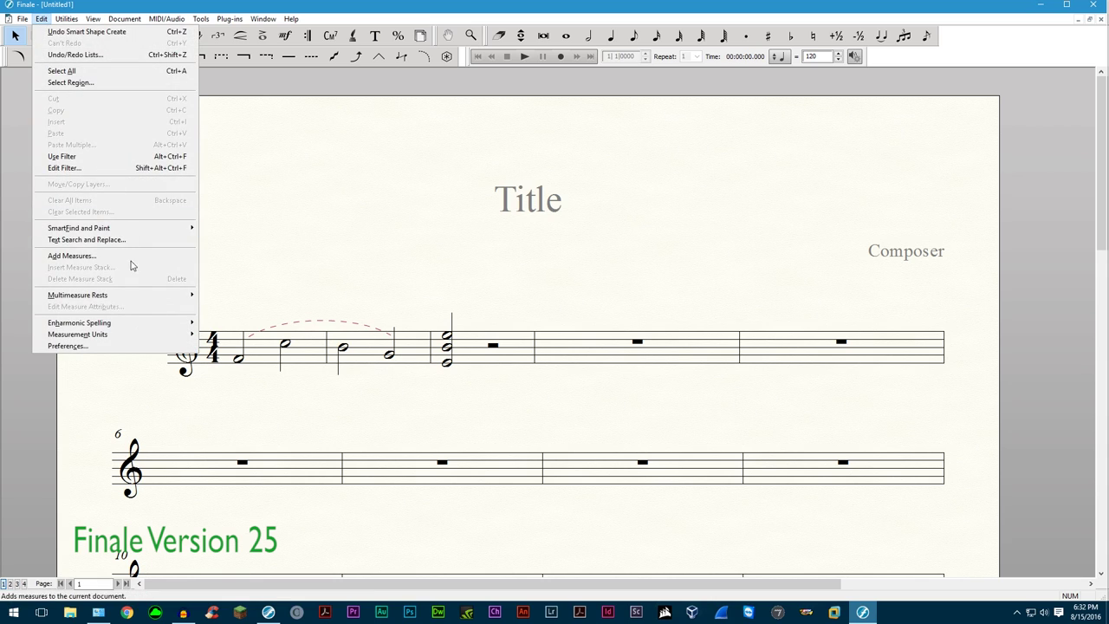
pyautogui.click(68, 346)
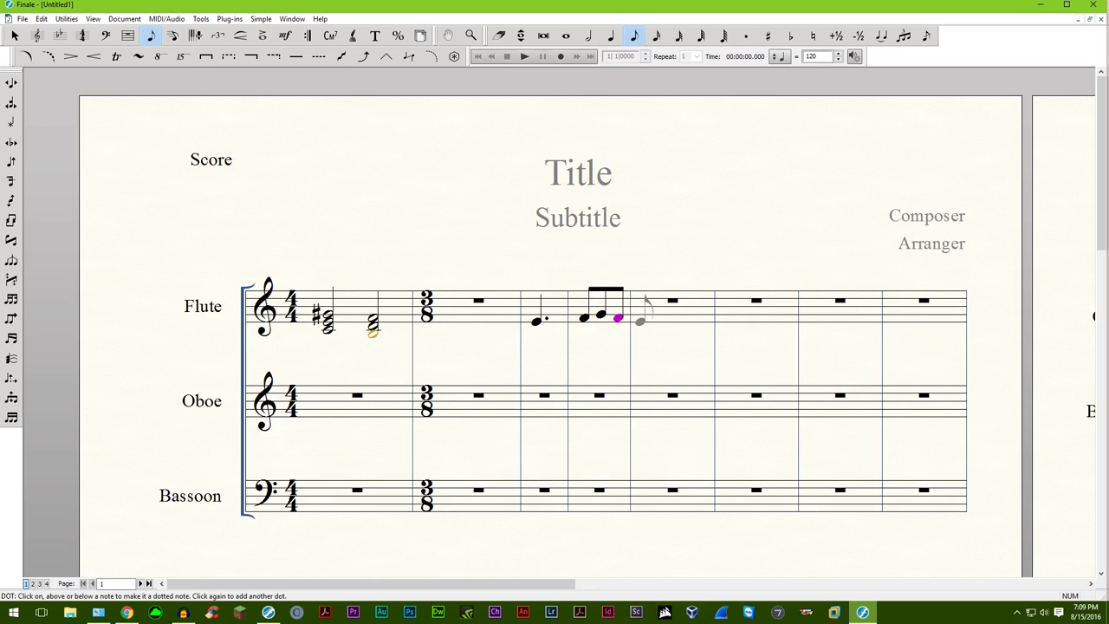
# - Add beamed eighth notes to the Flute staff, completing two groups of three
pyautogui.click(641, 319)
pyautogui.click(691, 327)
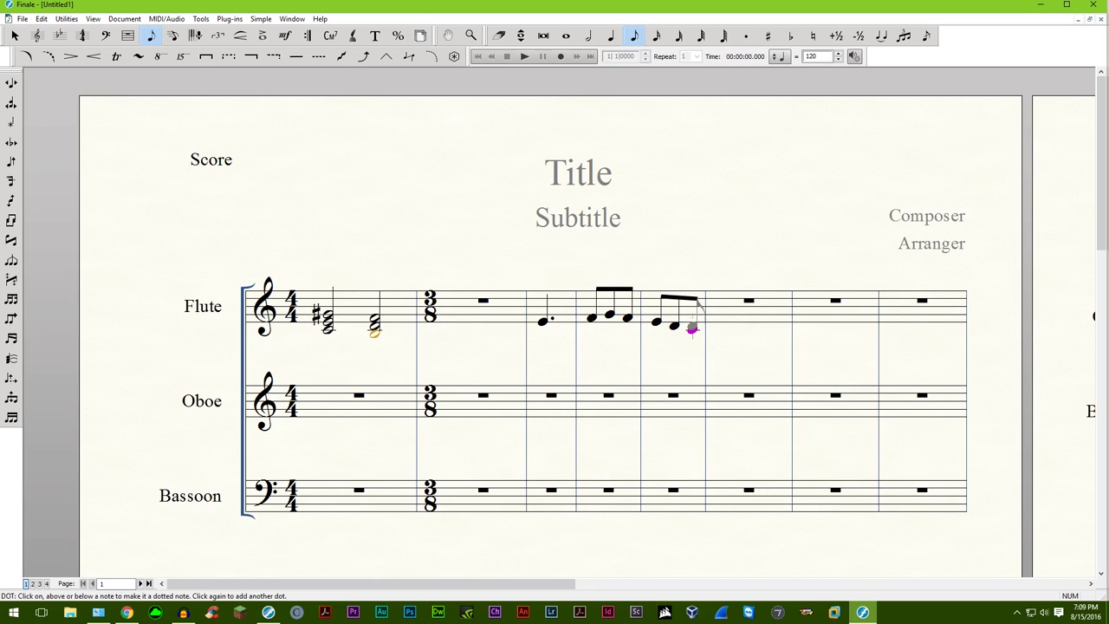
pyautogui.click(716, 322)
pyautogui.click(753, 305)
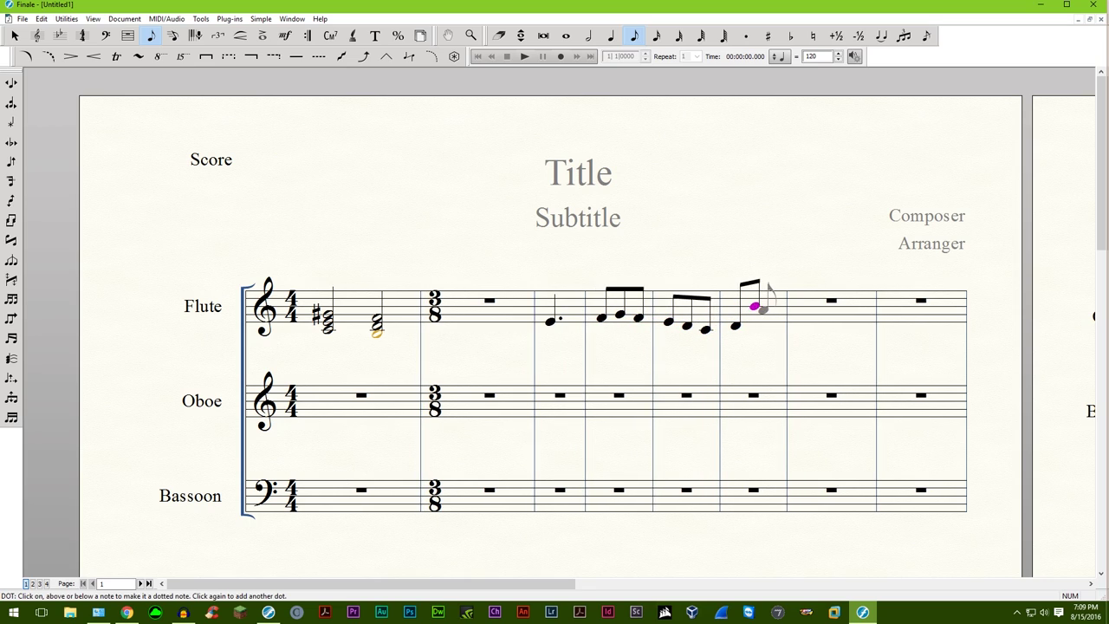
pyautogui.click(770, 309)
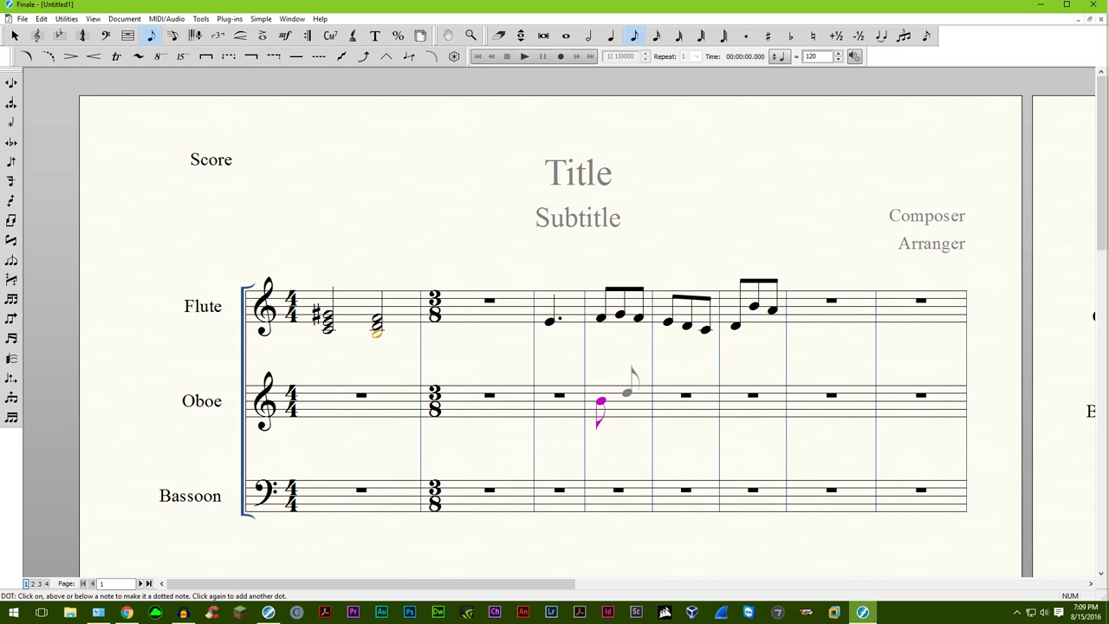
# - Add beamed eighth notes to the Oboe staff, sharpening two of them
pyautogui.click(619, 394)
pyautogui.click(672, 402)
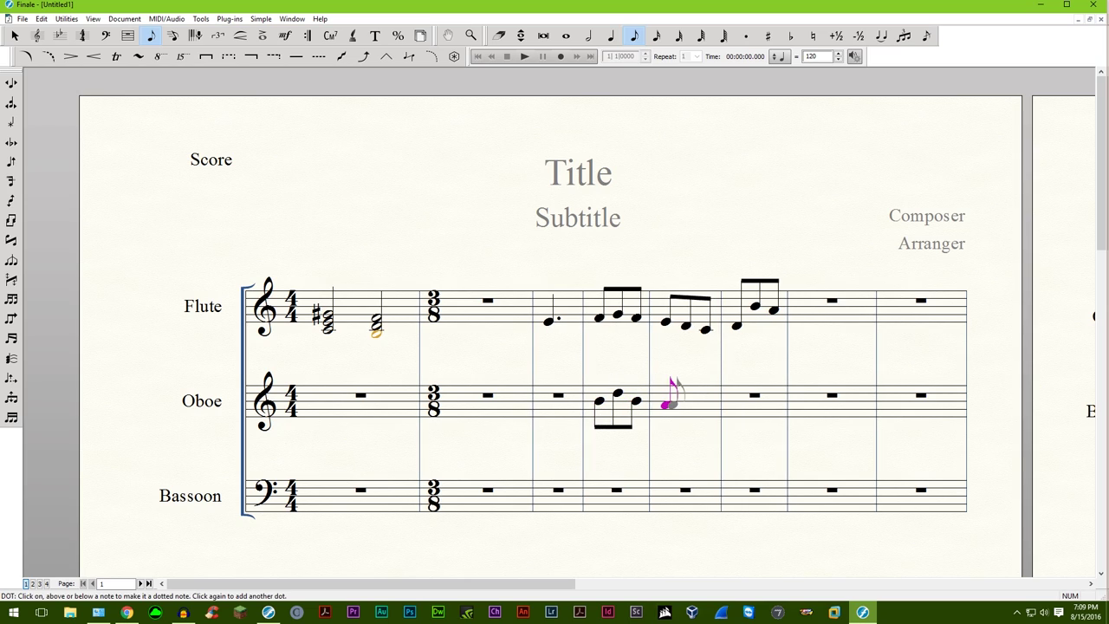
pyautogui.press('+')
pyautogui.click(689, 400)
pyautogui.click(708, 397)
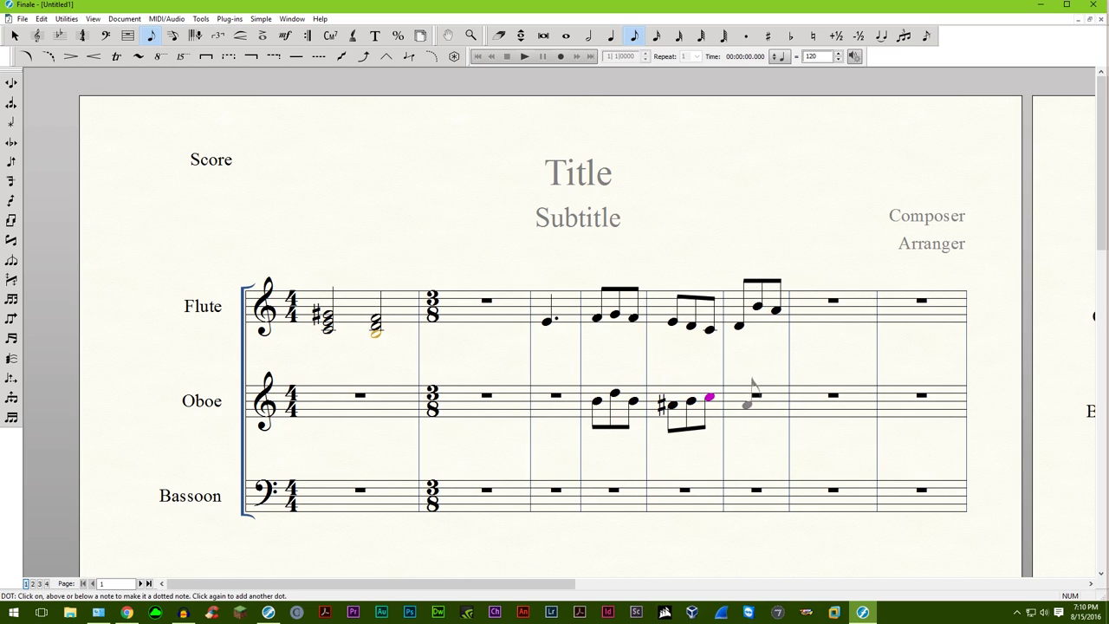
pyautogui.click(736, 404)
pyautogui.click(756, 411)
pyautogui.press('+')
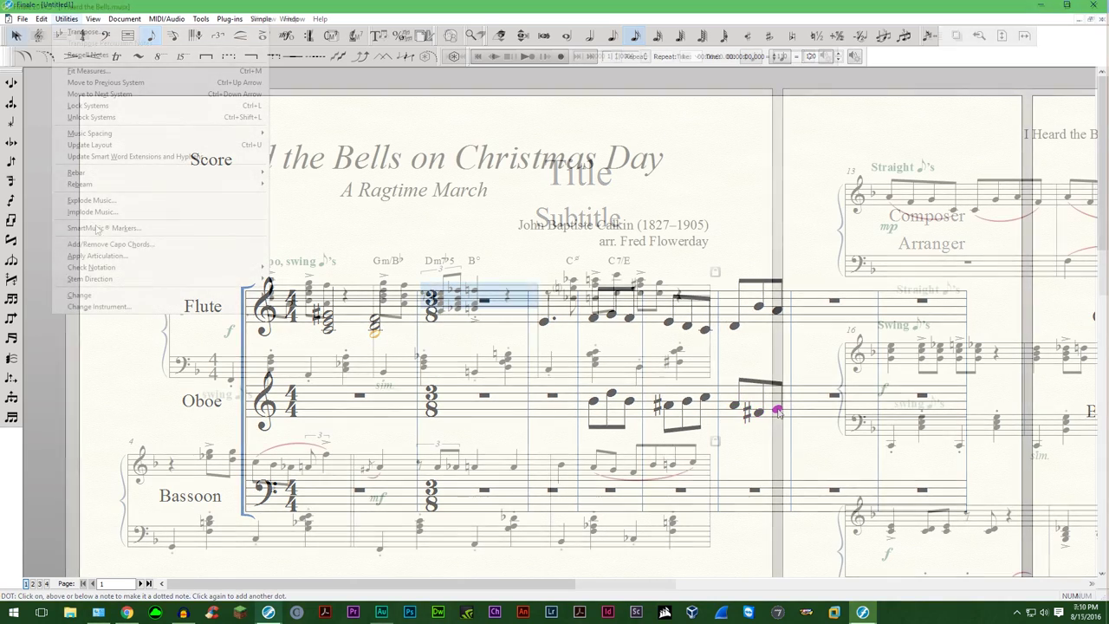
# - Transpose the Flute's chord symbol up a fourth through Utilities > Change > Chords in the first version
pyautogui.moveTo(141, 295)
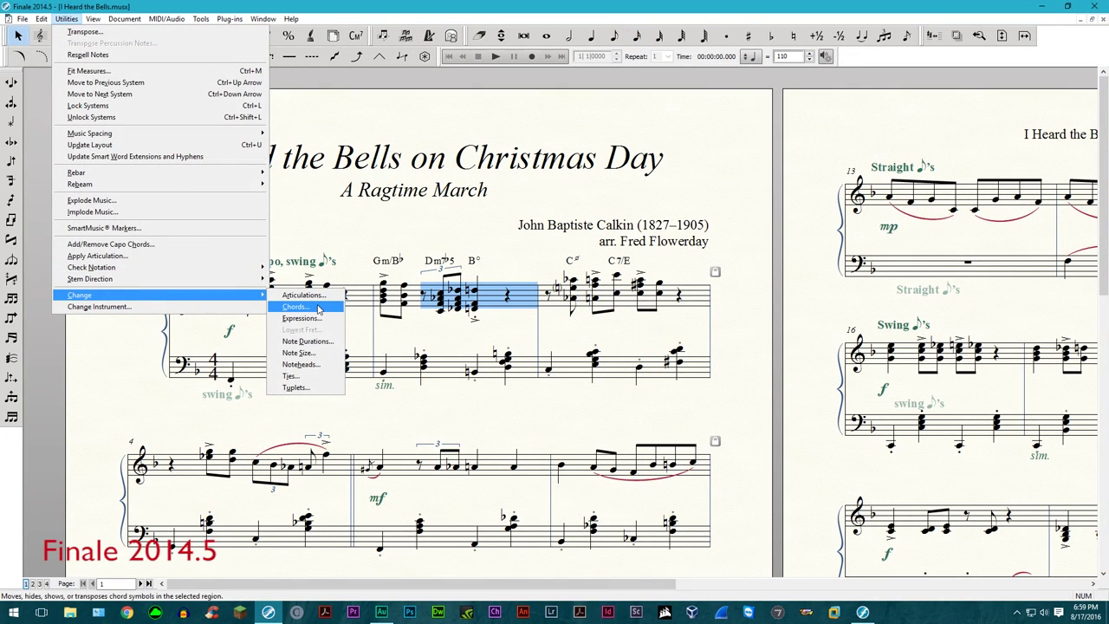
pyautogui.click(295, 307)
pyautogui.click(591, 277)
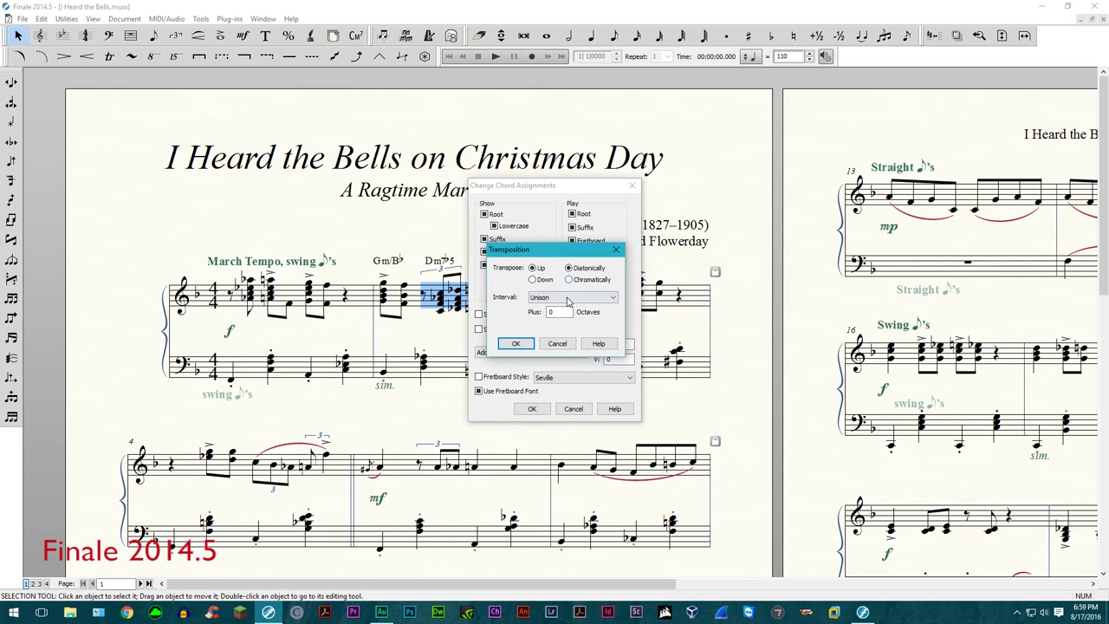
pyautogui.click(568, 300)
pyautogui.click(567, 329)
pyautogui.click(517, 344)
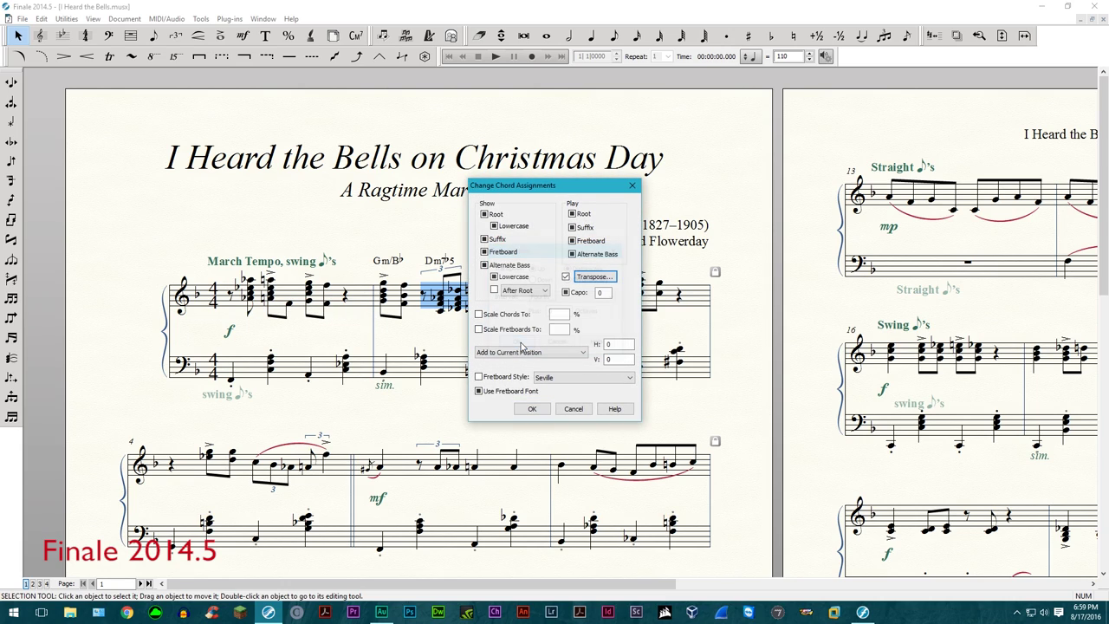
pyautogui.click(529, 408)
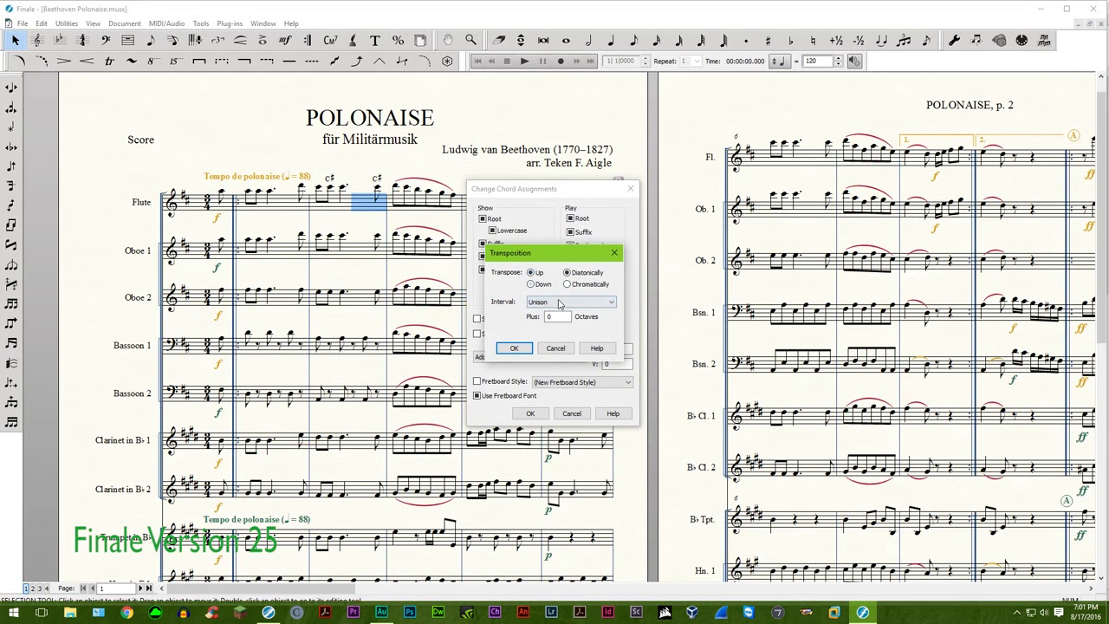
# - Repeat the fourth-up chord transposition in the other version, turning C♯ into F♯
pyautogui.click(559, 303)
pyautogui.click(569, 335)
pyautogui.click(514, 349)
pyautogui.click(529, 414)
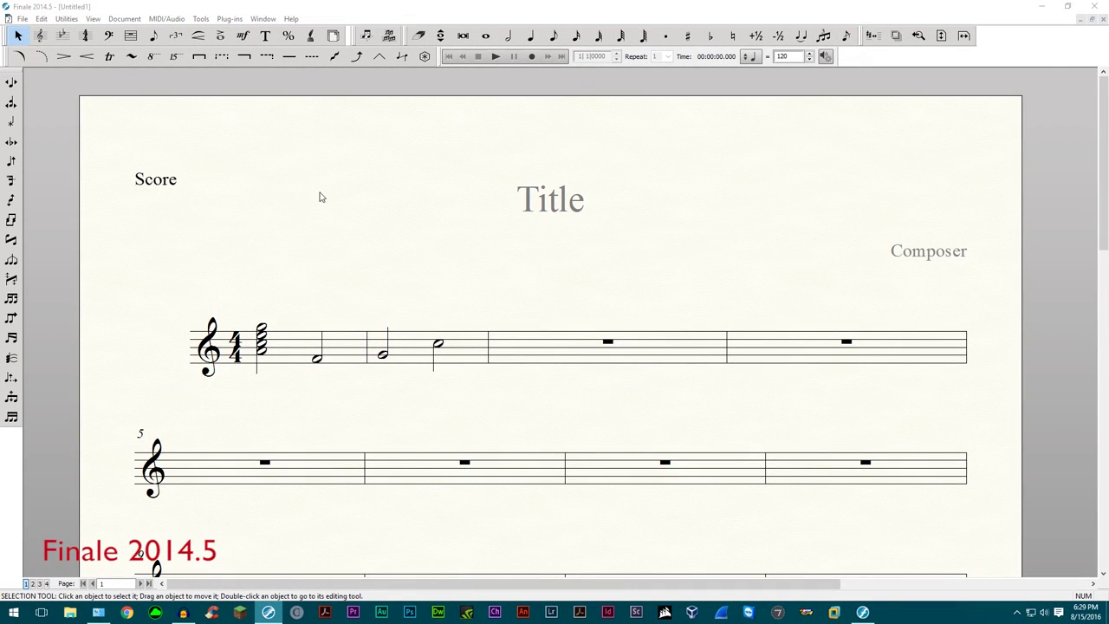
# - Draw a dashed curve from the first half note to the third note
pyautogui.click(41, 56)
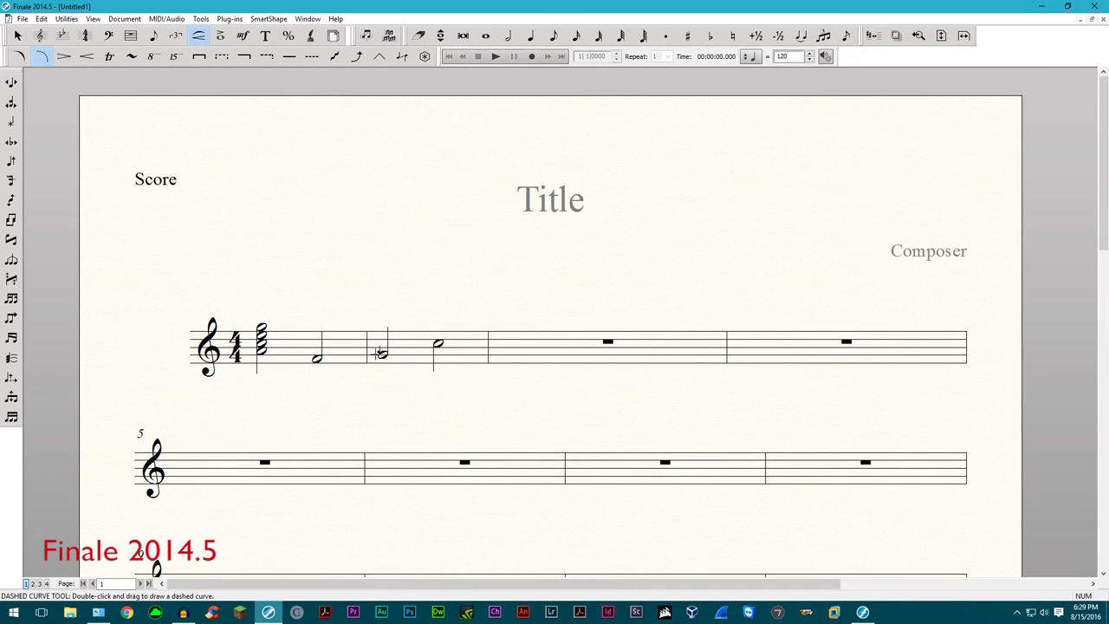
pyautogui.doubleClick(317, 357)
pyautogui.moveTo(317, 357)
pyautogui.mouseDown()
pyautogui.moveTo(375, 338)
pyautogui.moveTo(433, 353)
pyautogui.moveTo(438, 338)
pyautogui.mouseUp()
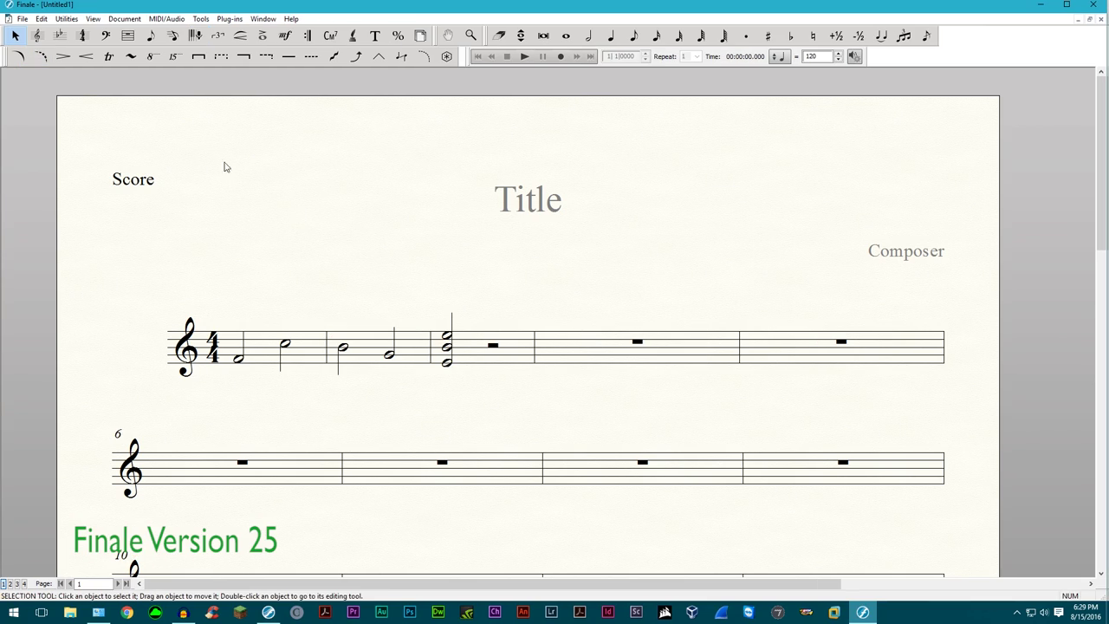
# - Draw a dashed slur from the first half note over to the G
pyautogui.click(43, 56)
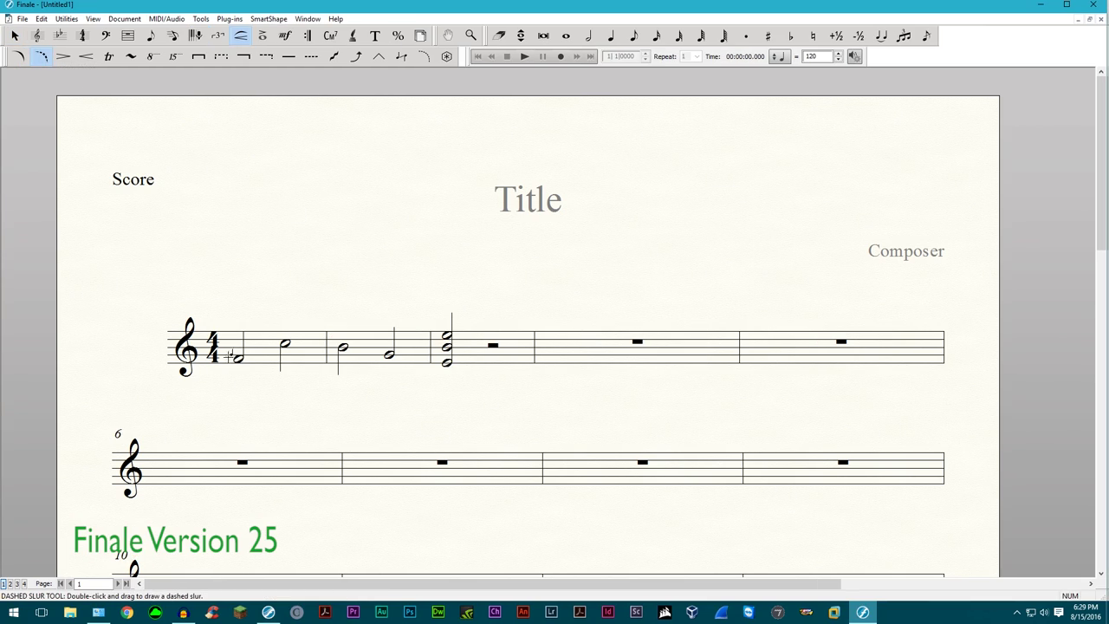
pyautogui.doubleClick(238, 358)
pyautogui.moveTo(239, 358); pyautogui.dragTo(389, 351)
# - Draw a dashed curve arching from the opening F to the G in measure 2
pyautogui.click(423, 55)
pyautogui.doubleClick(238, 357)
pyautogui.moveTo(238, 358); pyautogui.dragTo(389, 338)
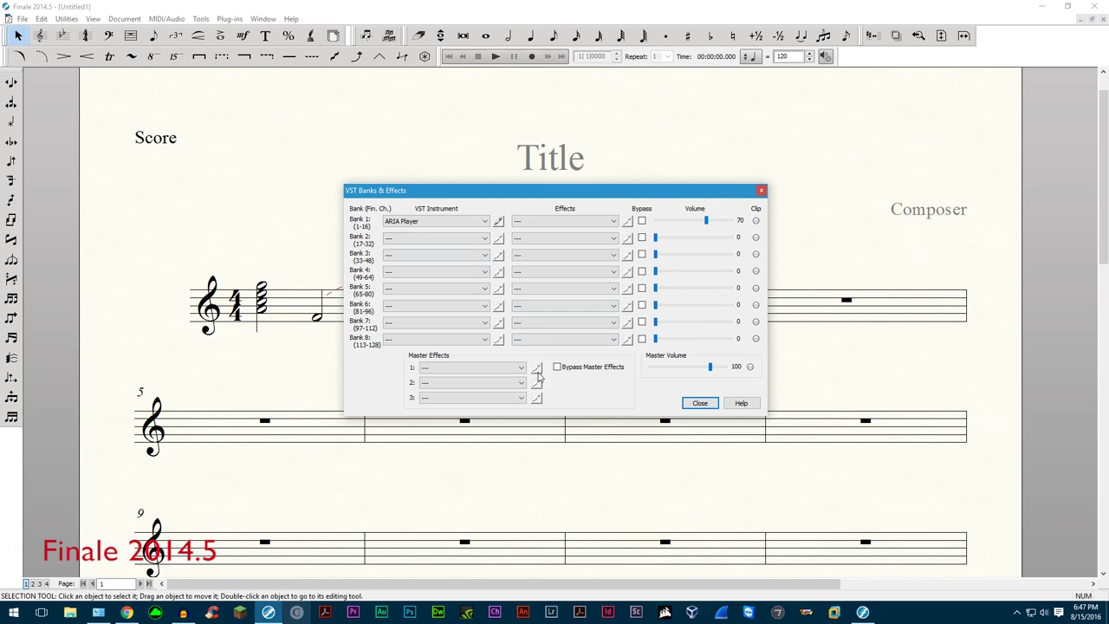
# - Set Garritan Ambience as Master Effect 1, then switch ARIA Player effects from Ambience to Convolution reverb
pyautogui.click(518, 368)
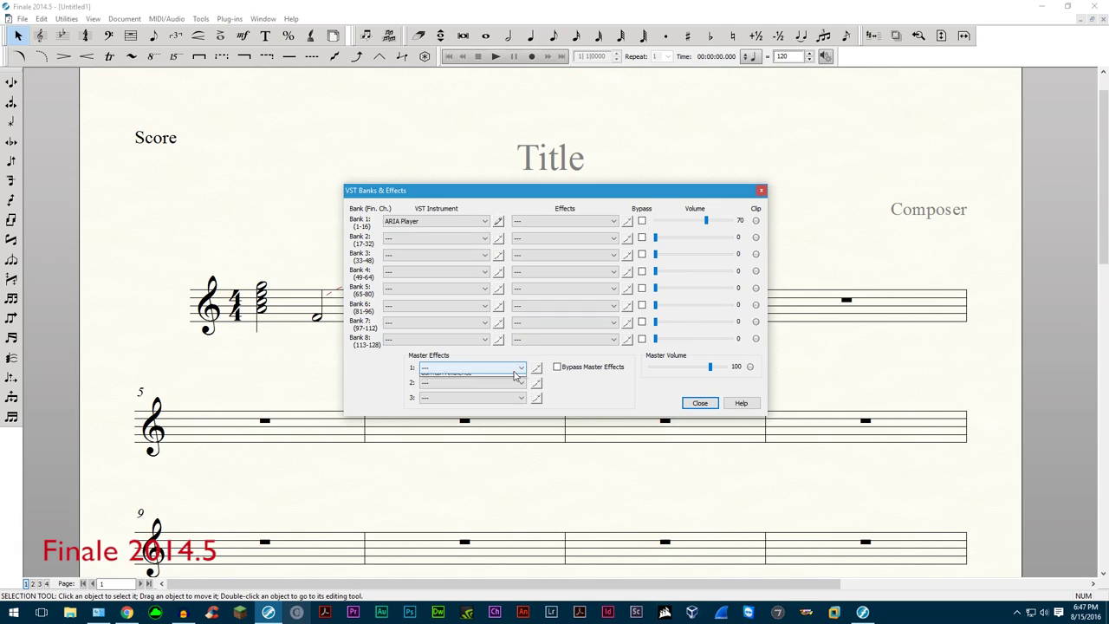
pyautogui.click(507, 386)
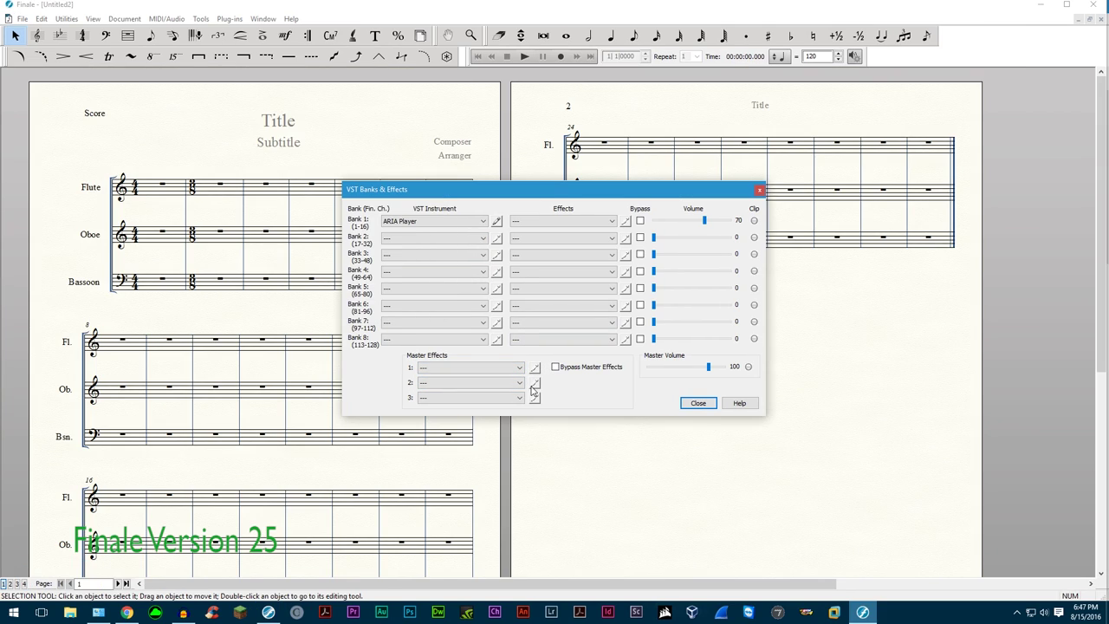
pyautogui.click(496, 222)
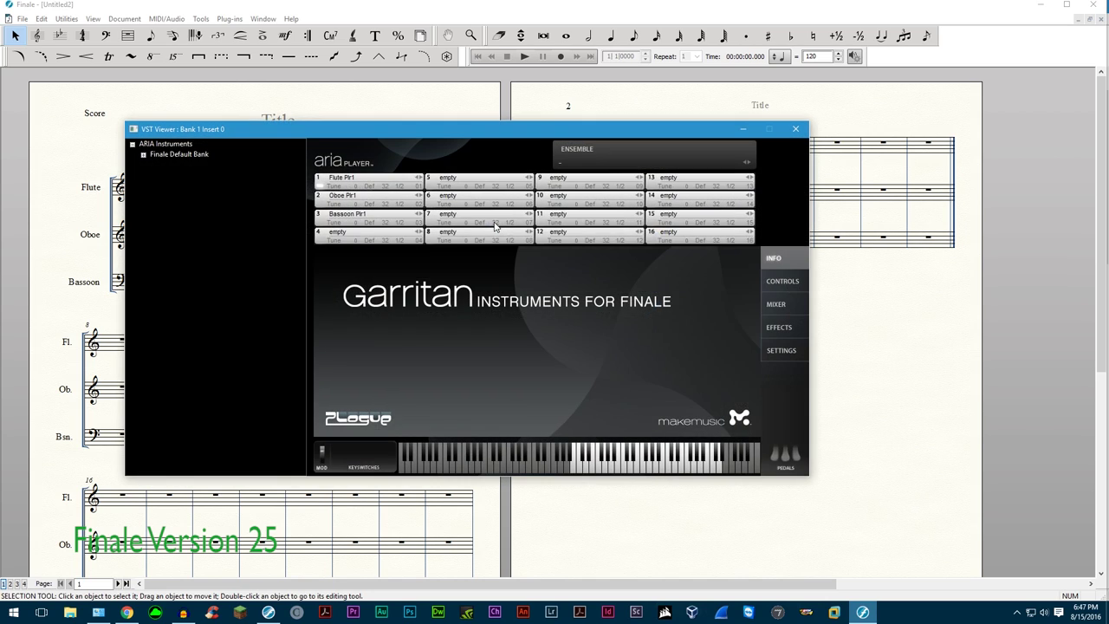
pyautogui.click(774, 329)
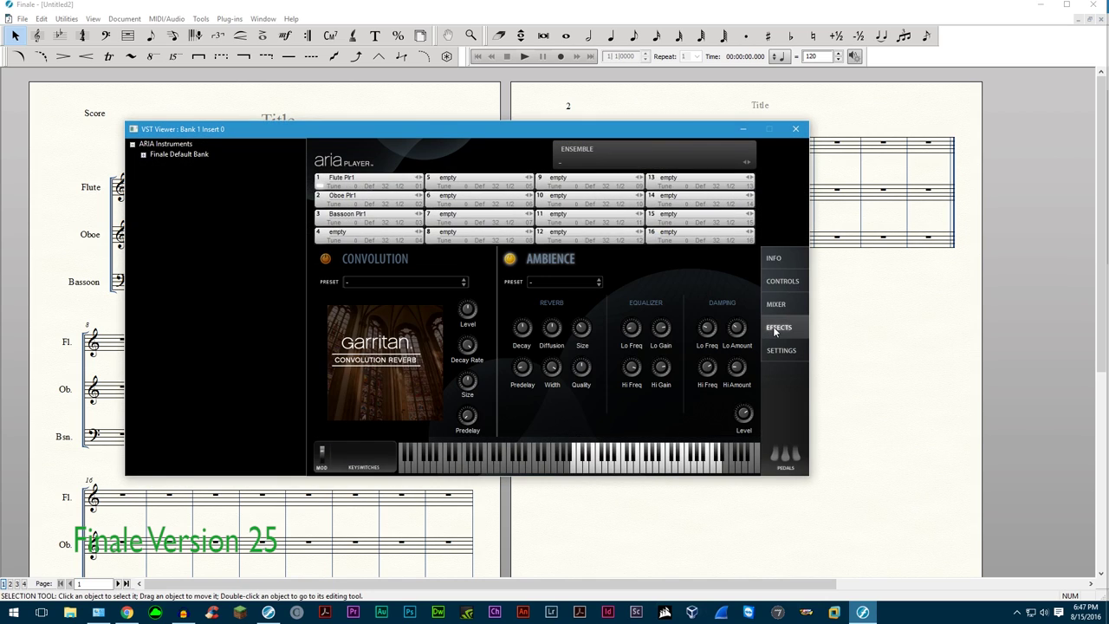
pyautogui.click(548, 259)
pyautogui.click(395, 260)
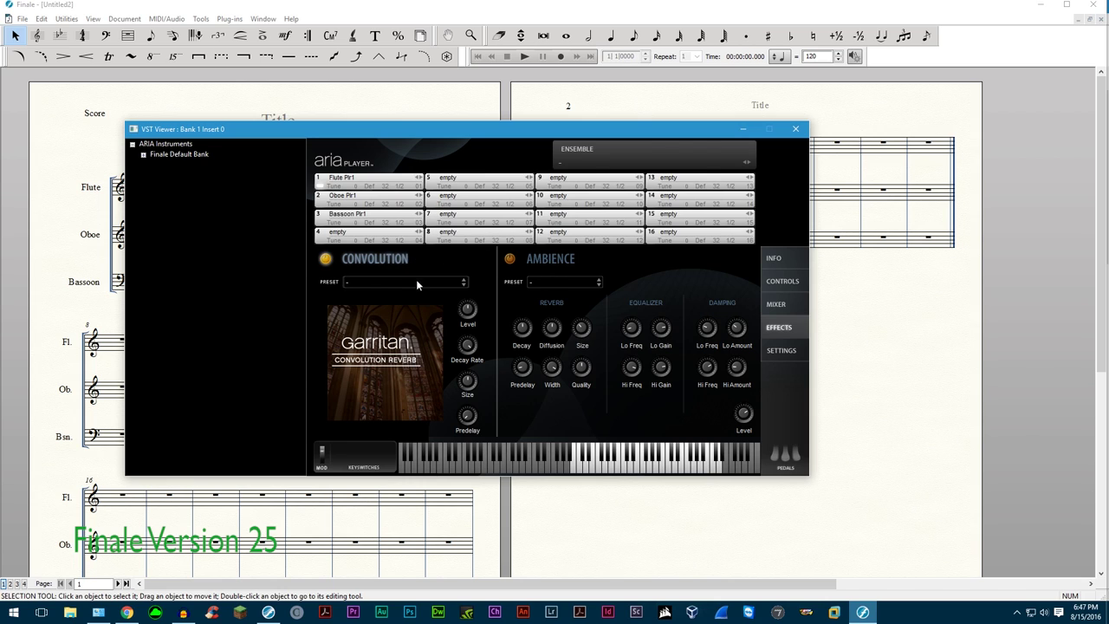
pyautogui.click(416, 283)
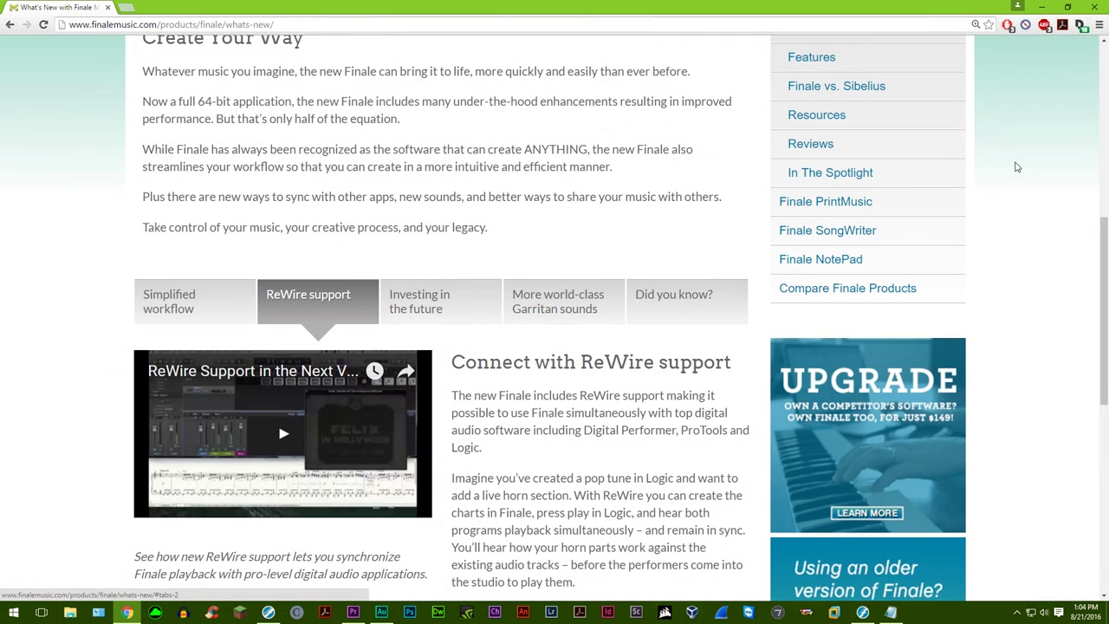
pyautogui.middleClick(1010, 156)
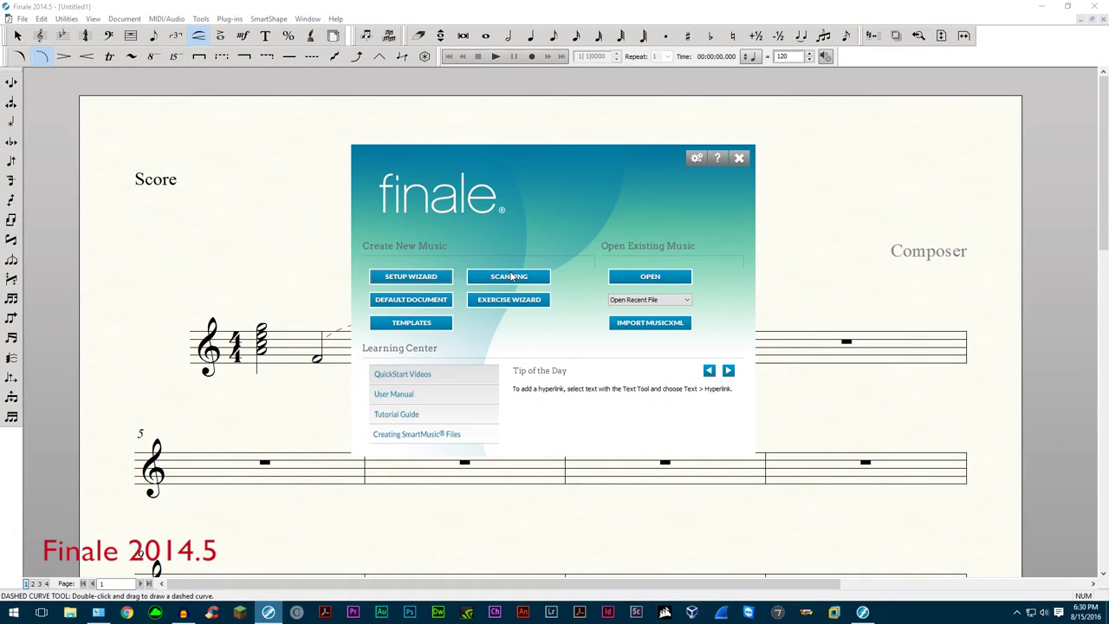
# - Launch SmartScore Lite X2 via SCANNING and dismiss its About box
pyautogui.click(510, 276)
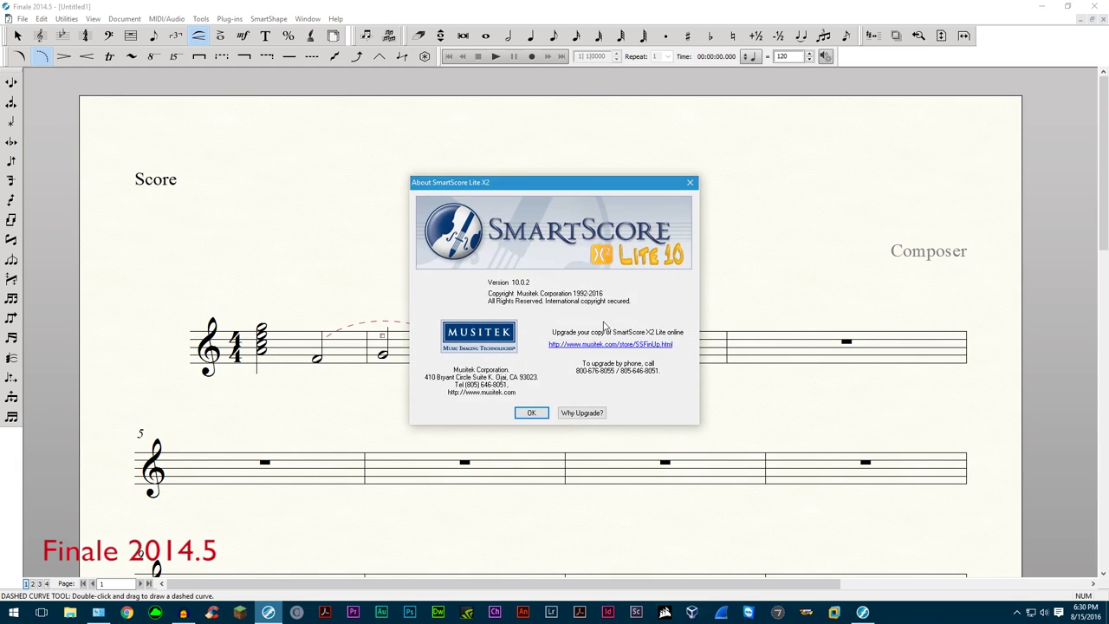
pyautogui.click(536, 414)
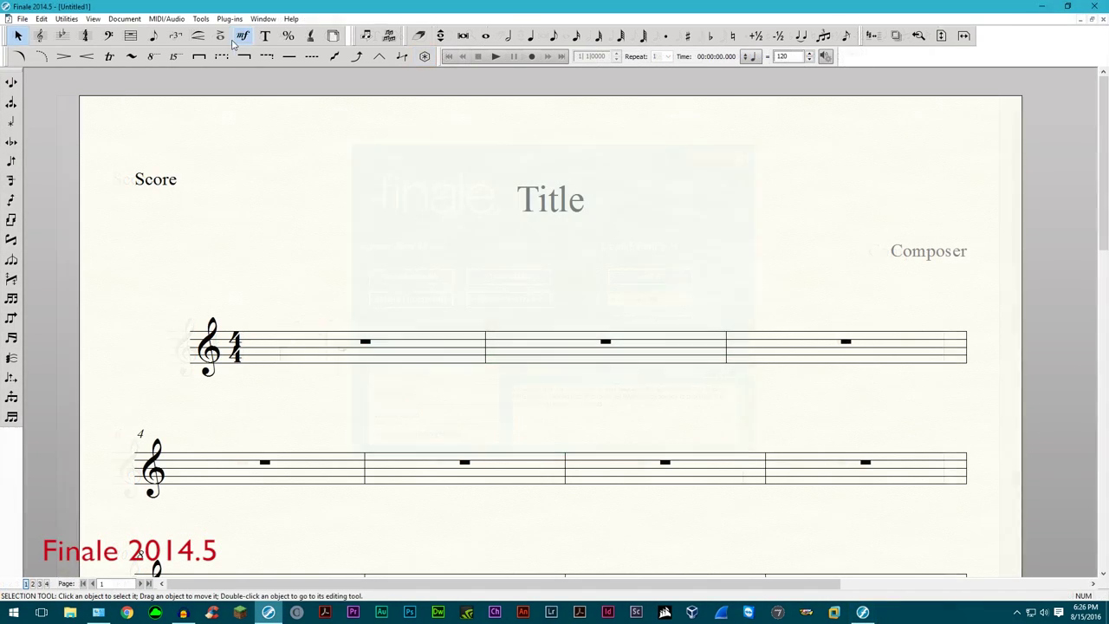
pyautogui.click(229, 19)
pyautogui.moveTo(288, 101)
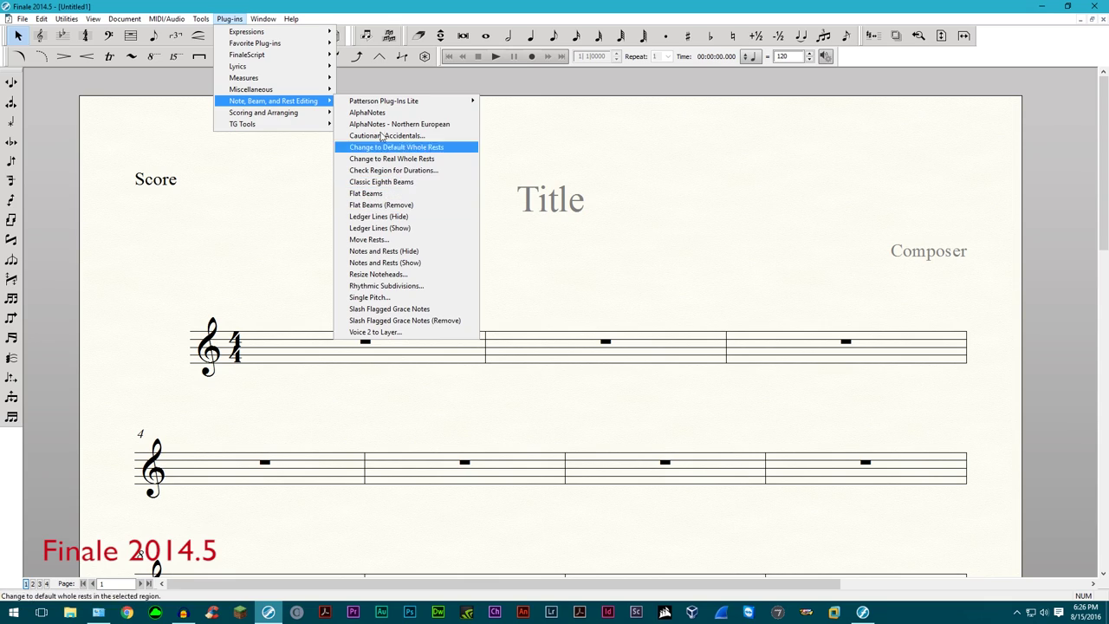
pyautogui.moveTo(321, 114)
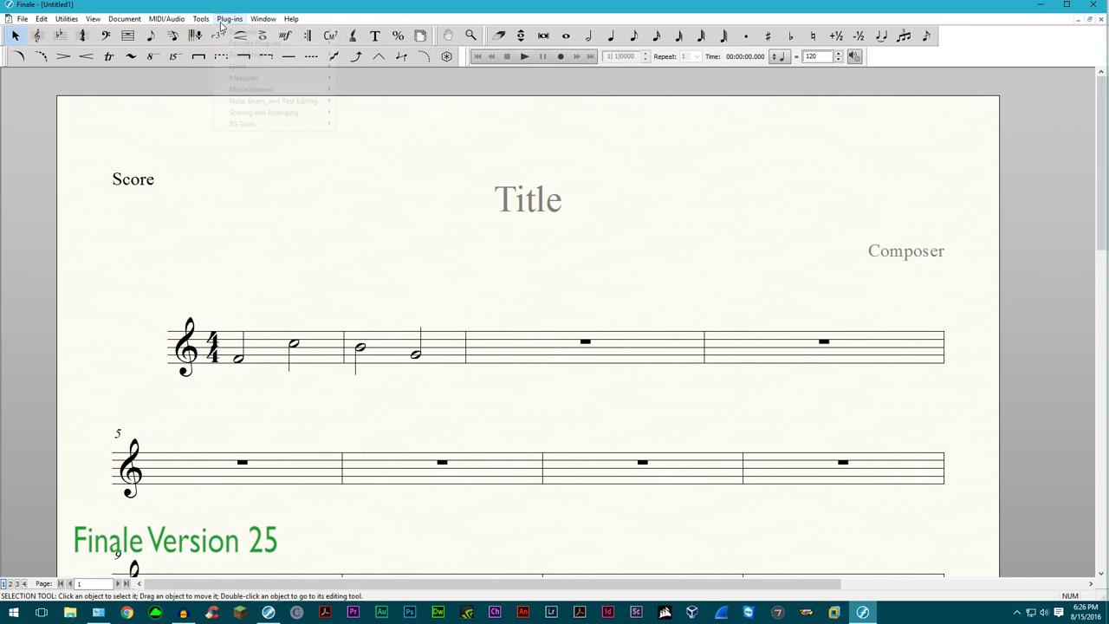
pyautogui.click(230, 18)
pyautogui.moveTo(285, 102)
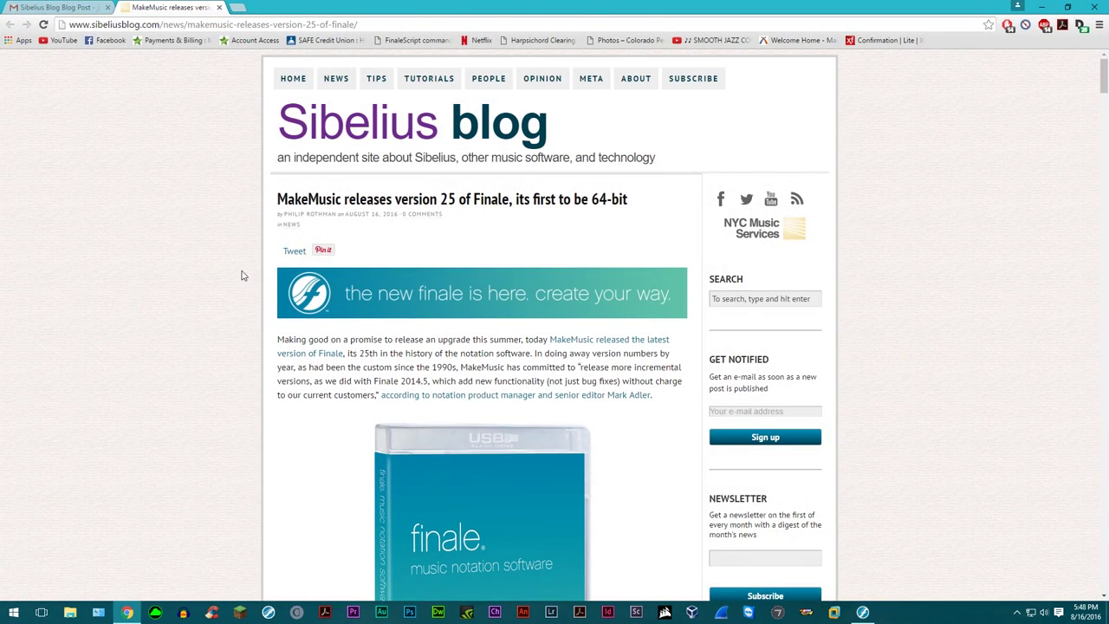
# - Scroll the Sibelius blog article to the Finale v.25 feature list and the '64-bit, speed, and workflow' heading
pyautogui.scroll(-3, 245, 278)
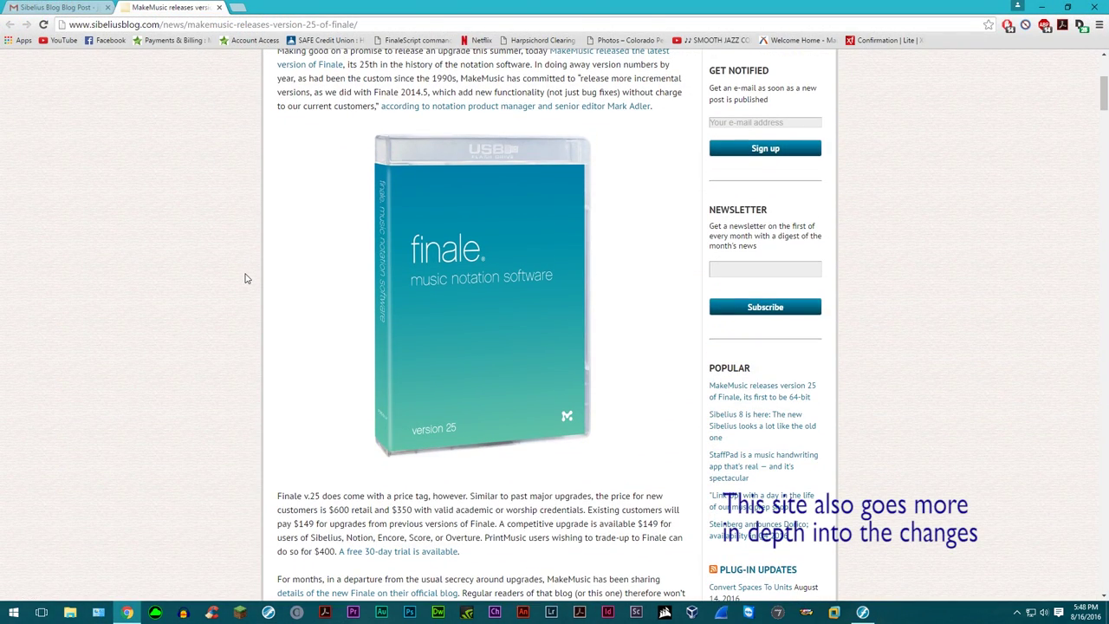
pyautogui.scroll(-5, 245, 278)
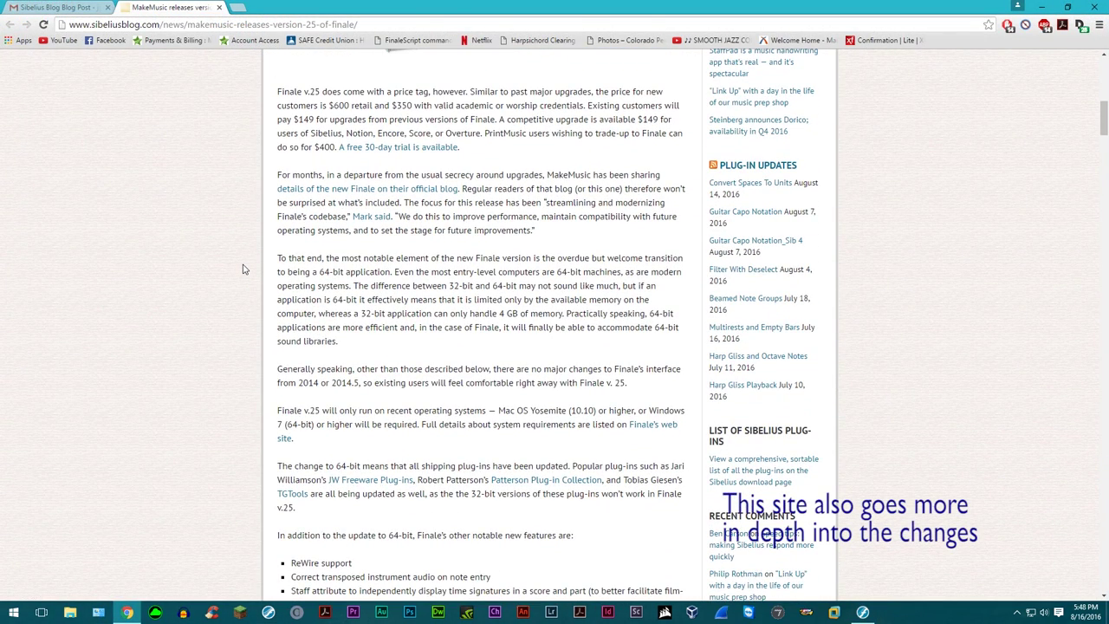
pyautogui.scroll(-5, 244, 269)
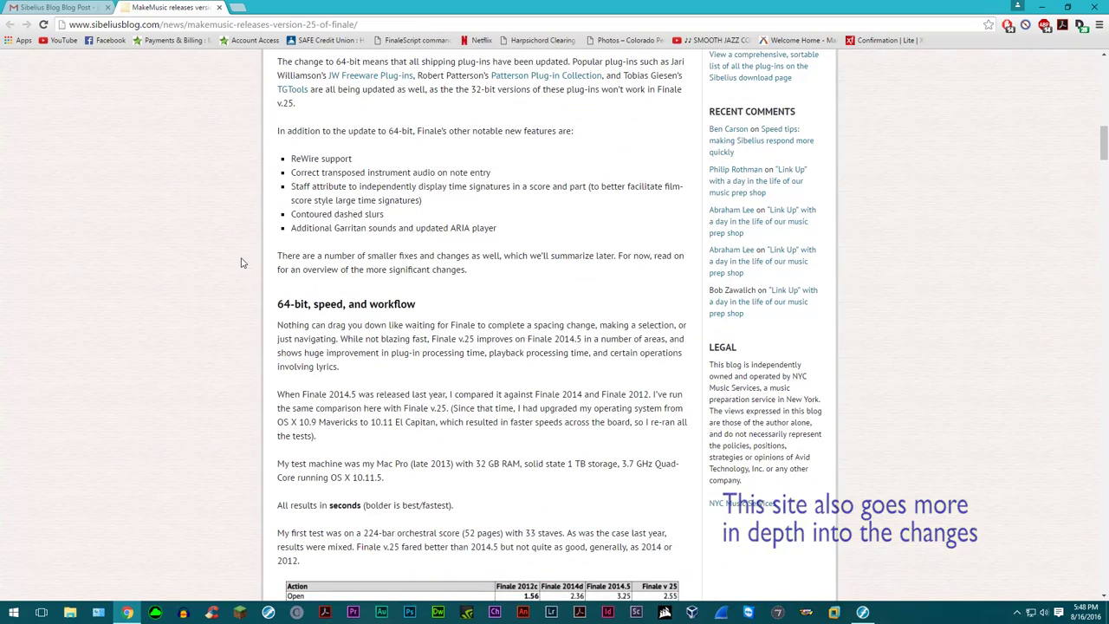
pyautogui.scroll(-4, 243, 262)
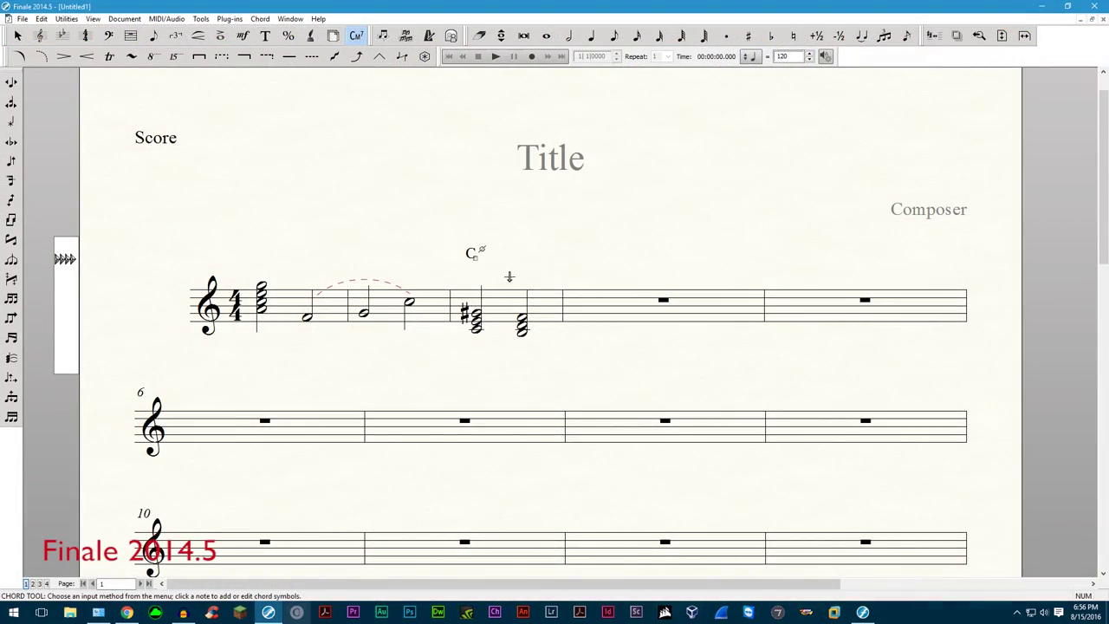
# - Add C+ and B° chord symbols above the first and second Flute chords
pyautogui.click(522, 275)
pyautogui.click(306, 286)
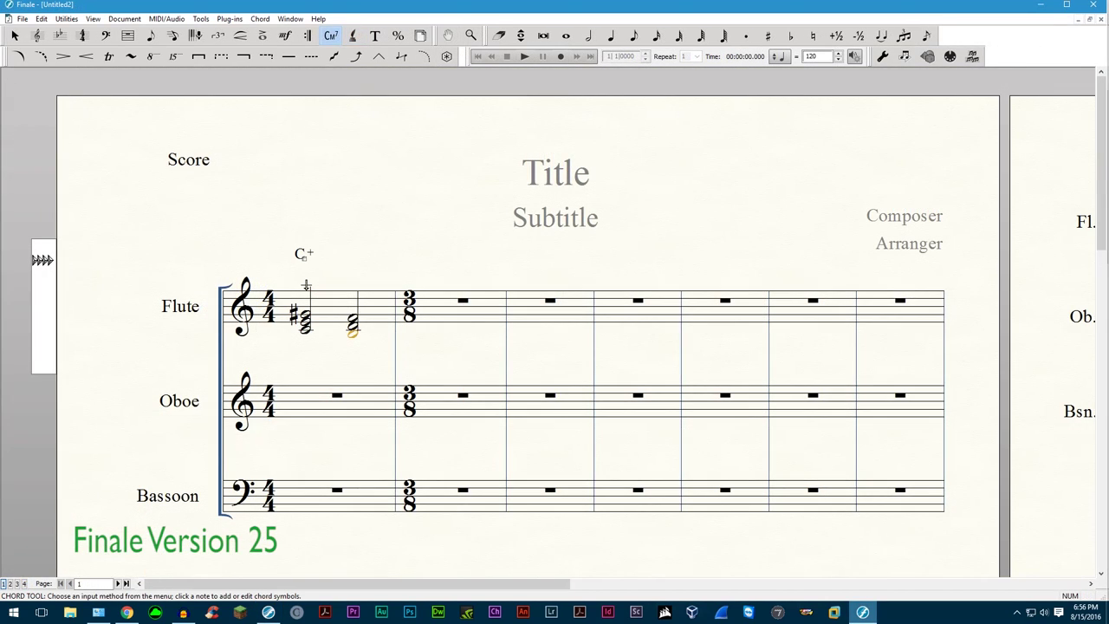
pyautogui.click(354, 287)
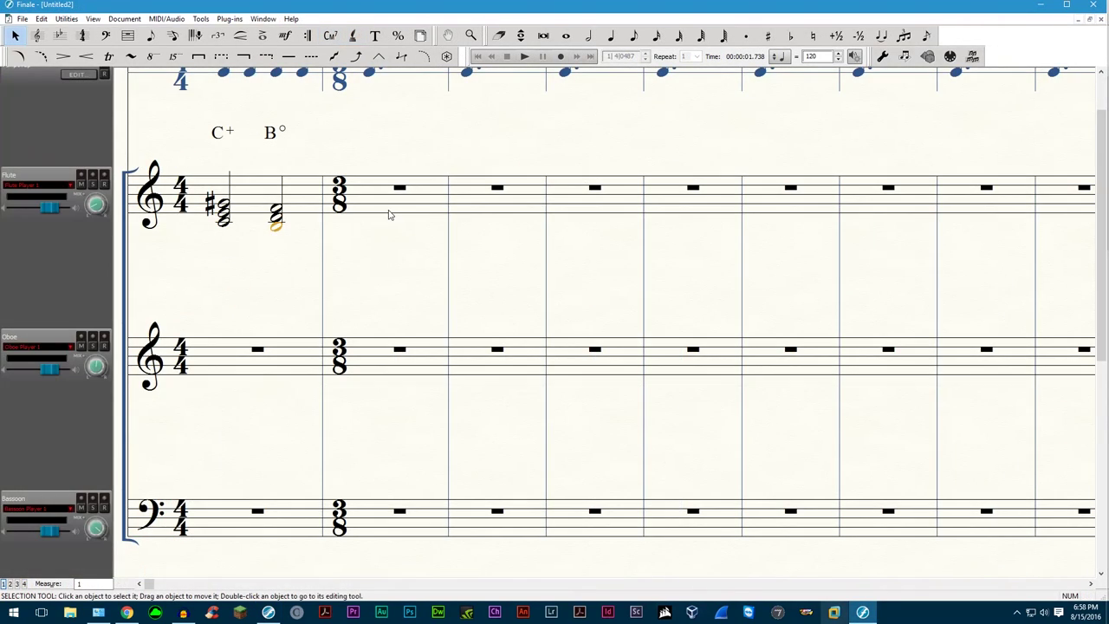
# - Set playback to Play Finale Through MIDI in the MIDI/Audio menu
pyautogui.scroll(2, 389, 215)
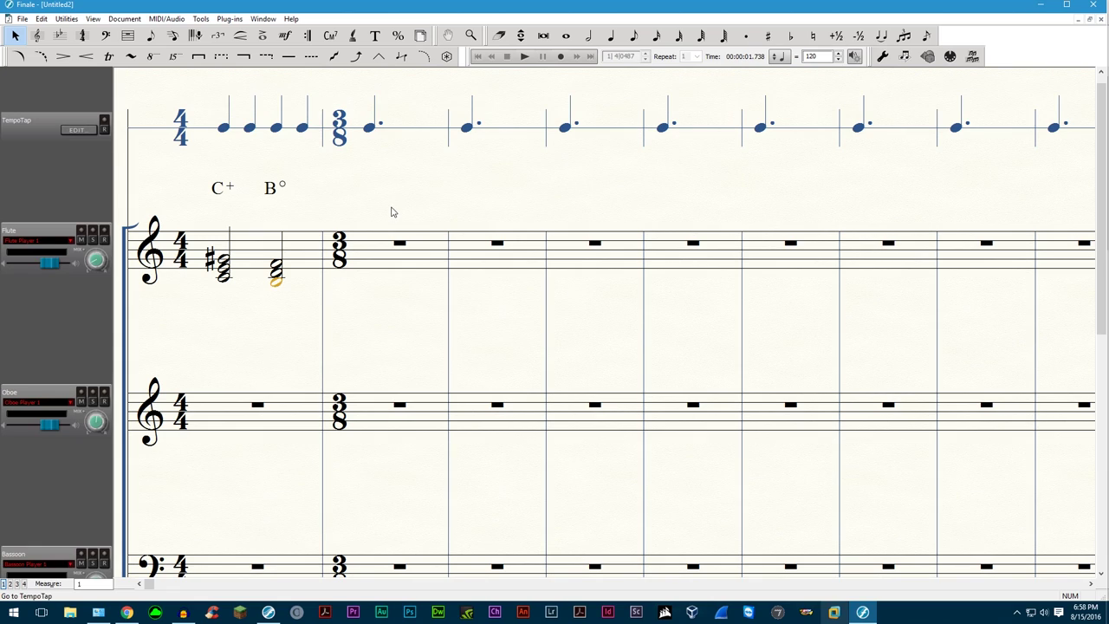
pyautogui.click(167, 19)
pyautogui.click(197, 43)
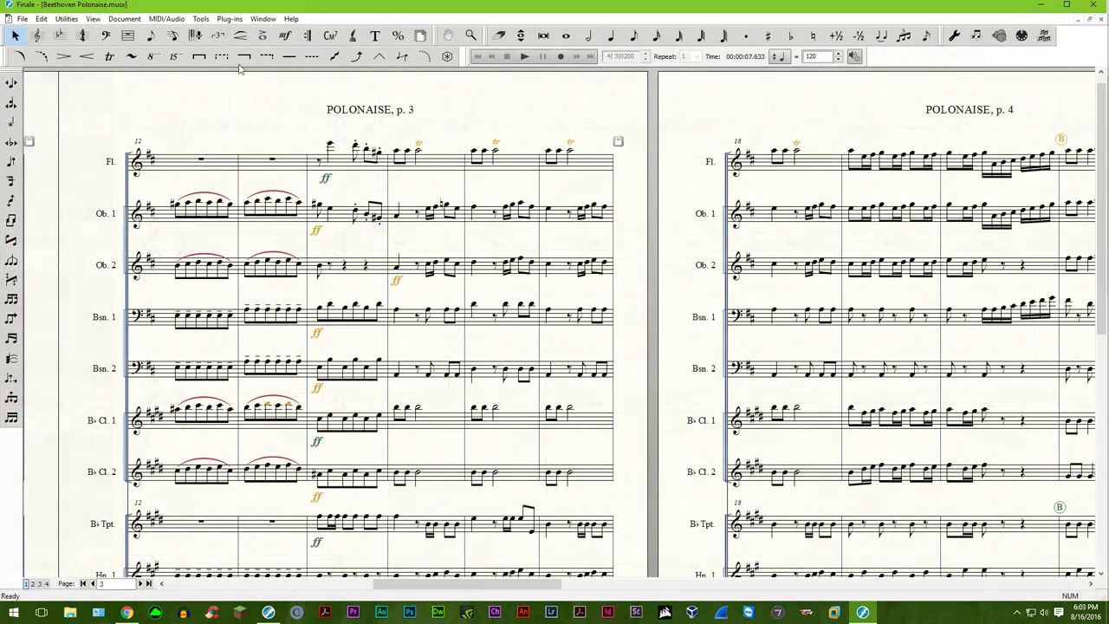
# - Open the FinaleScript palette, enlarge it over the score, and start Untitled Script-1
pyautogui.click(230, 18)
pyautogui.moveTo(260, 54)
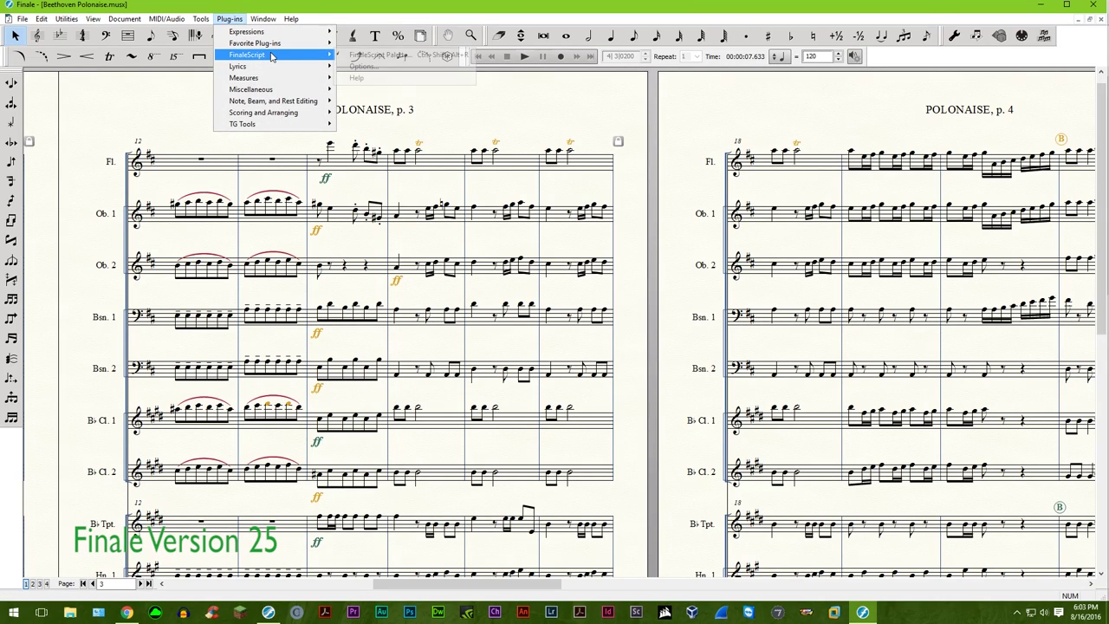
pyautogui.click(363, 55)
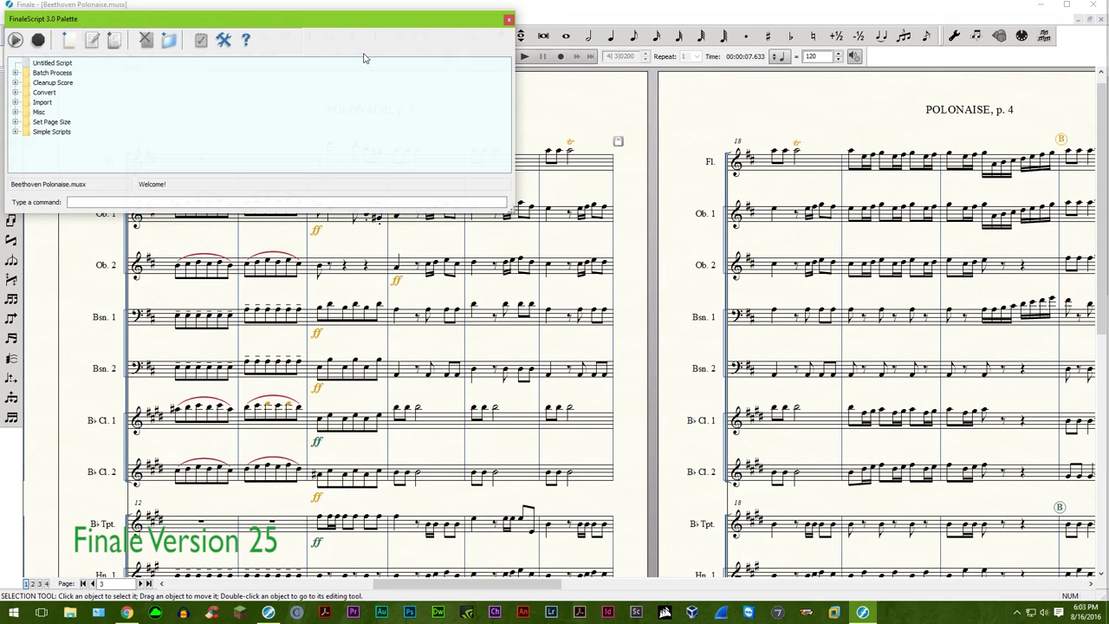
pyautogui.moveTo(325, 23); pyautogui.dragTo(589, 142)
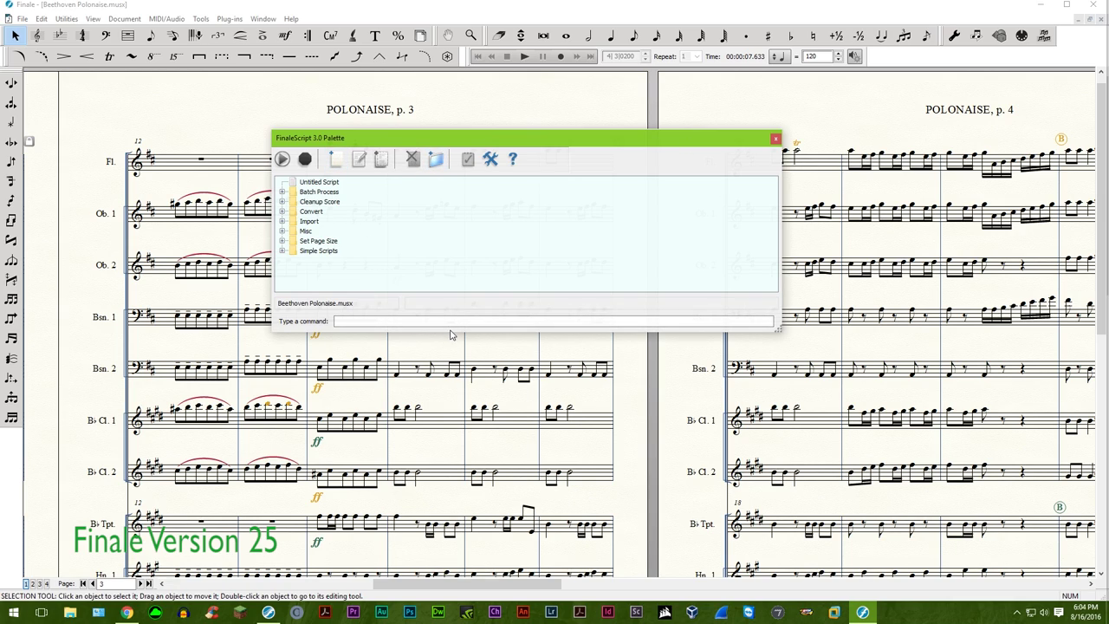
pyautogui.moveTo(451, 333); pyautogui.dragTo(451, 474)
pyautogui.click(335, 159)
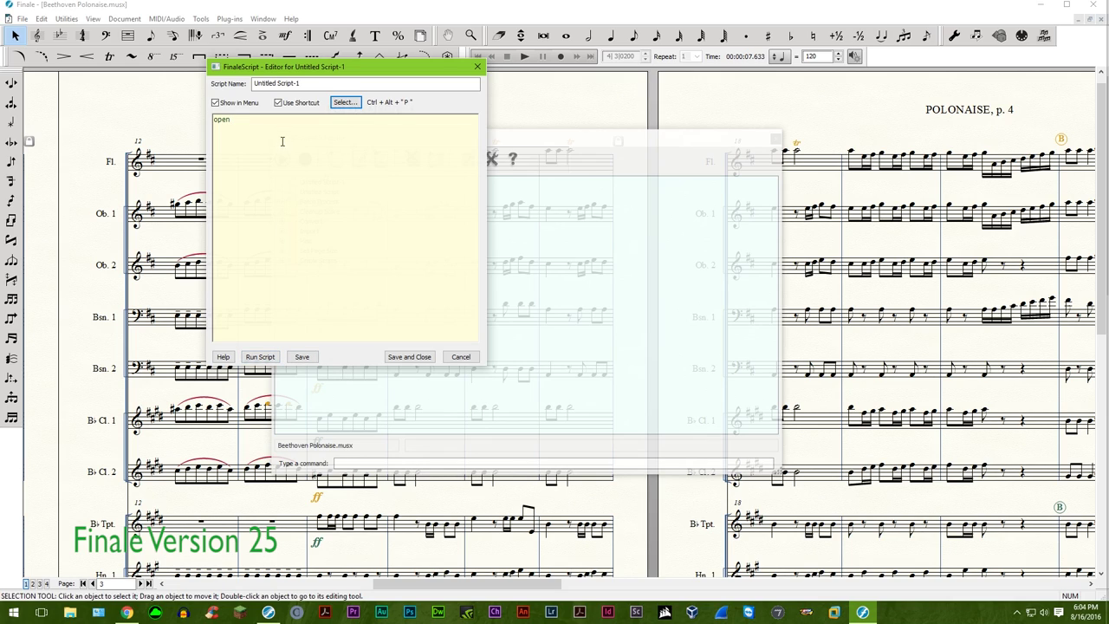
# - Replace 'open' with 'expression tool' in the script, run it, then save and close
pyautogui.moveTo(282, 139); pyautogui.dragTo(199, 129)
pyautogui.write('expression tool')
pyautogui.click(260, 356)
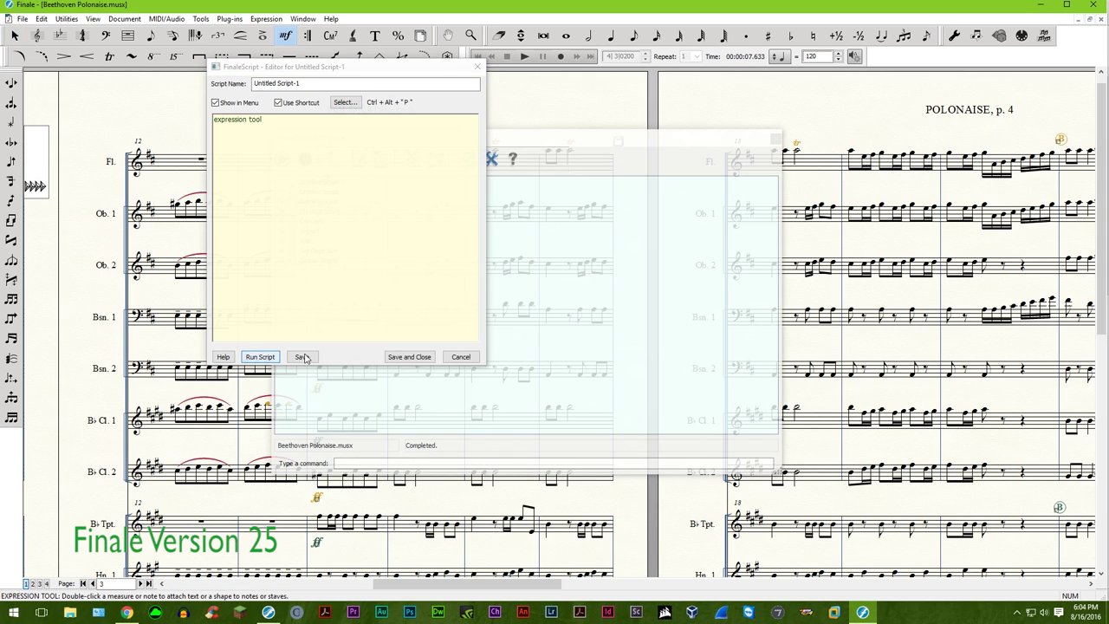
pyautogui.click(407, 357)
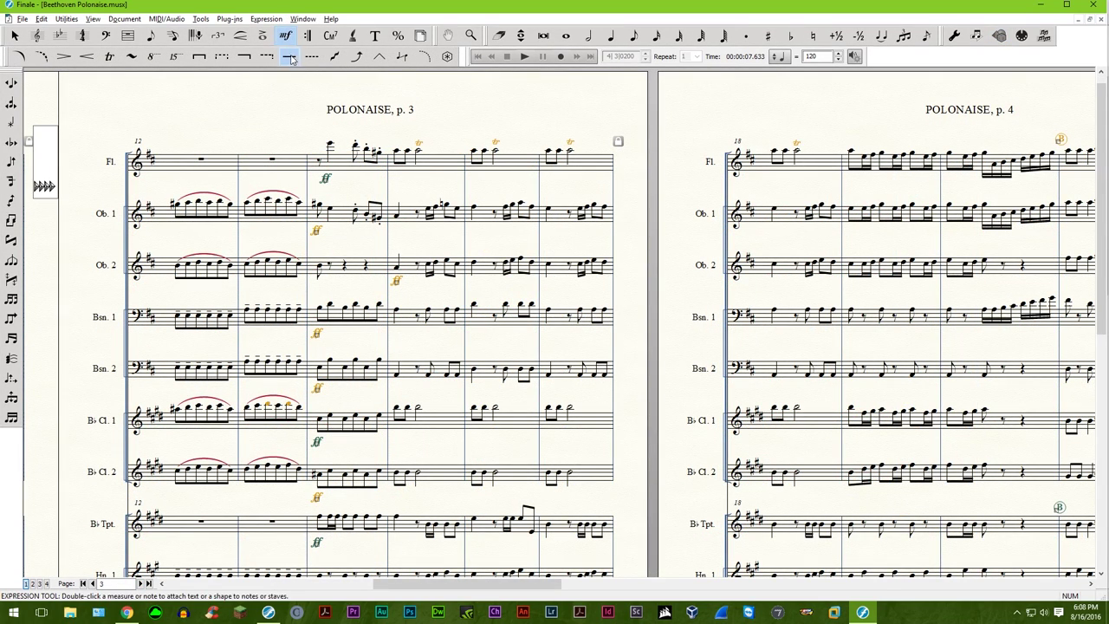
# - Create a new miscellaneous expression at measure 12 and start designing its shape
pyautogui.doubleClick(255, 139)
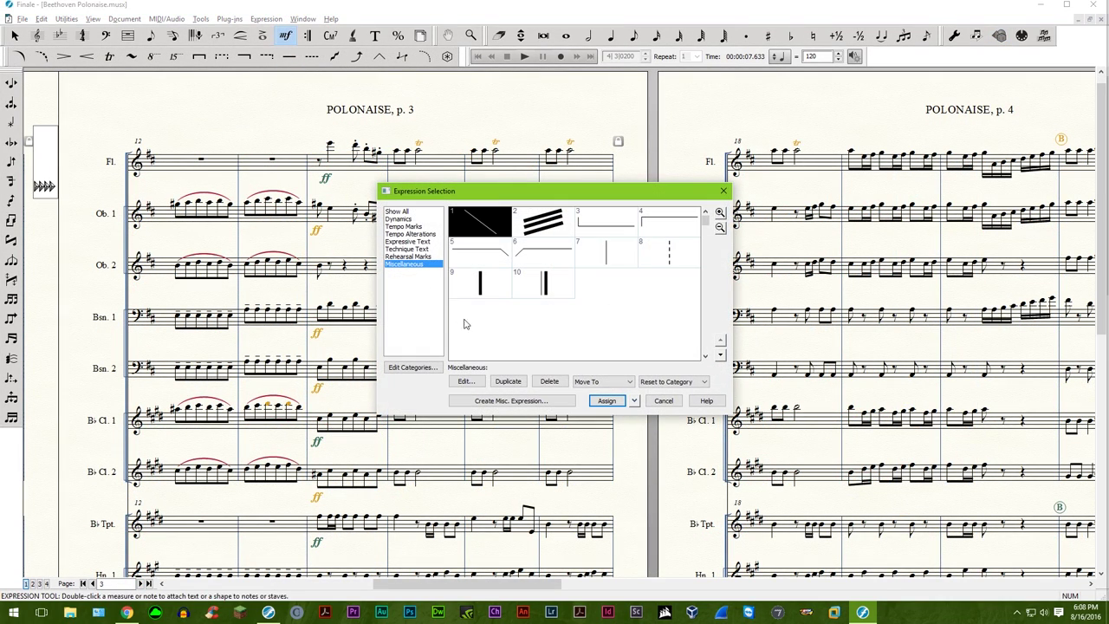
pyautogui.click(509, 400)
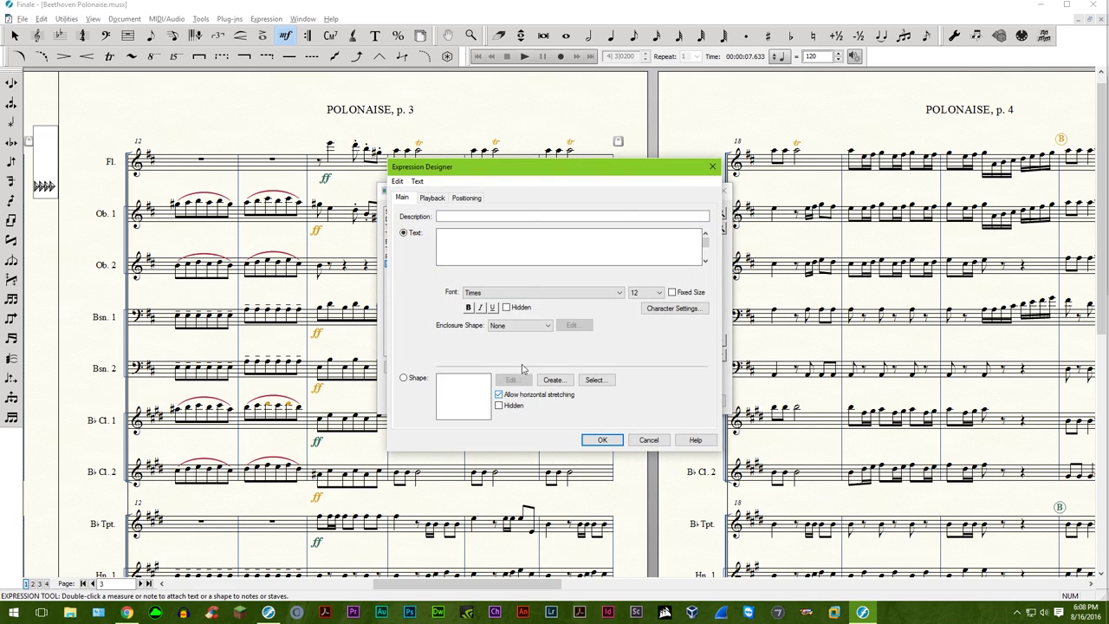
pyautogui.click(553, 381)
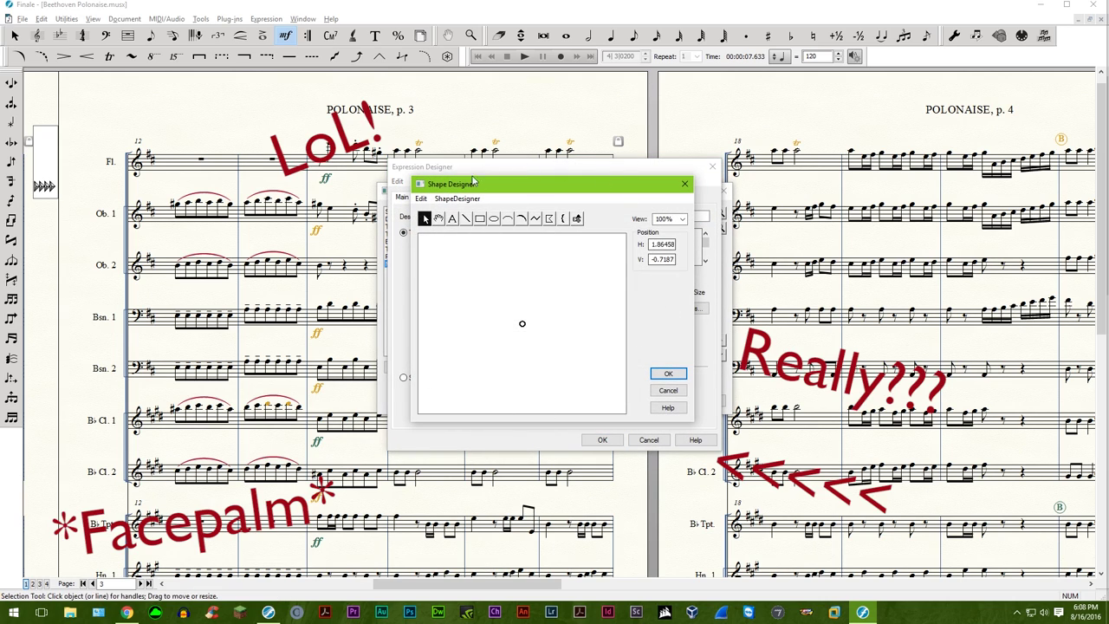
# - Draw a diagonal line, a small ellipse and a tapered arc in the shape
pyautogui.click(466, 218)
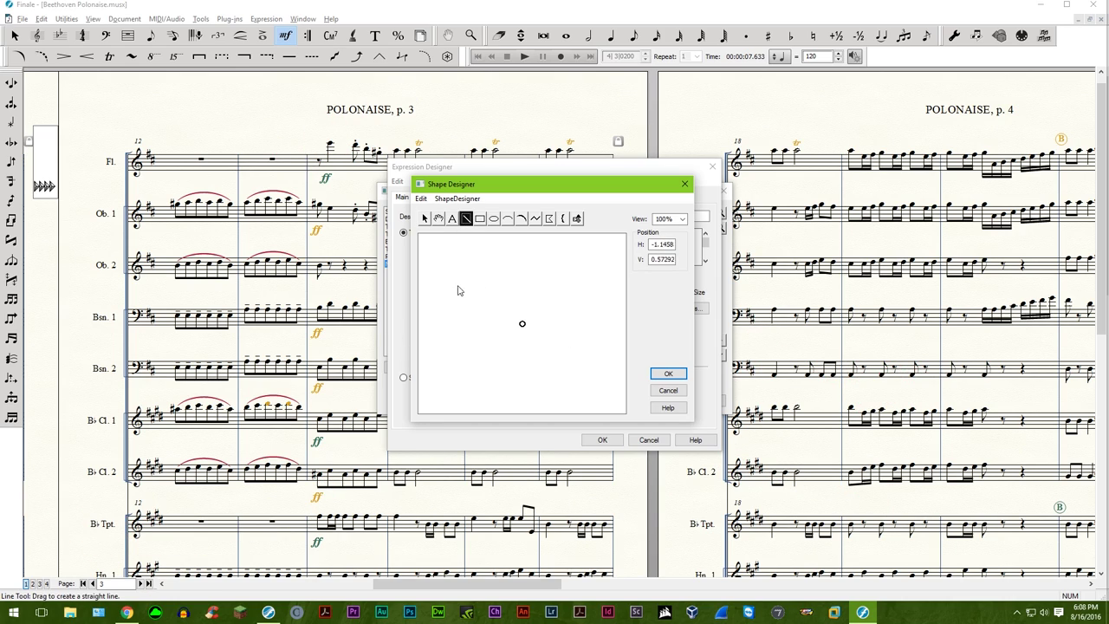
pyautogui.moveTo(456, 276); pyautogui.dragTo(536, 342)
pyautogui.click(494, 218)
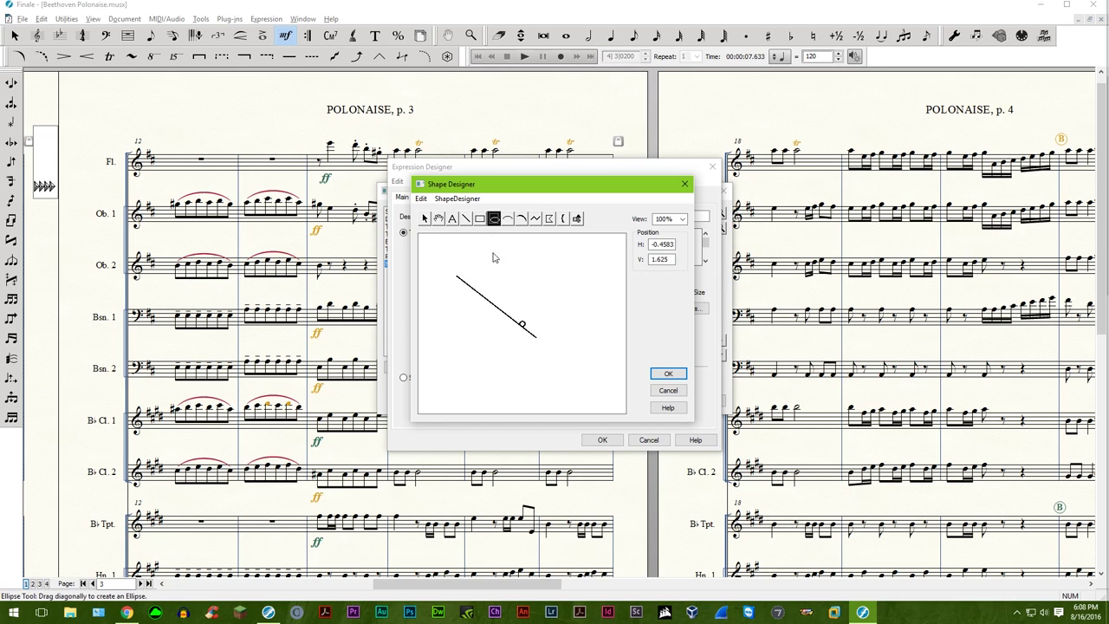
pyautogui.moveTo(510, 293); pyautogui.dragTo(470, 338)
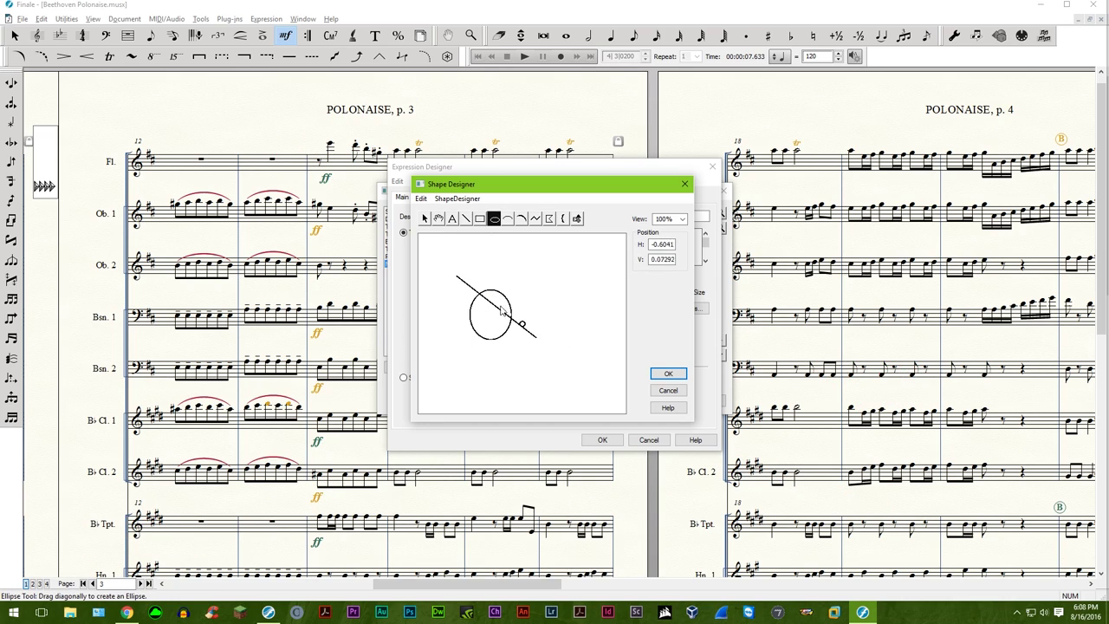
pyautogui.click(521, 219)
pyautogui.moveTo(472, 279); pyautogui.dragTo(558, 347)
# - Place a couple of polygon points and draw a wide ellipse across the shape
pyautogui.click(550, 221)
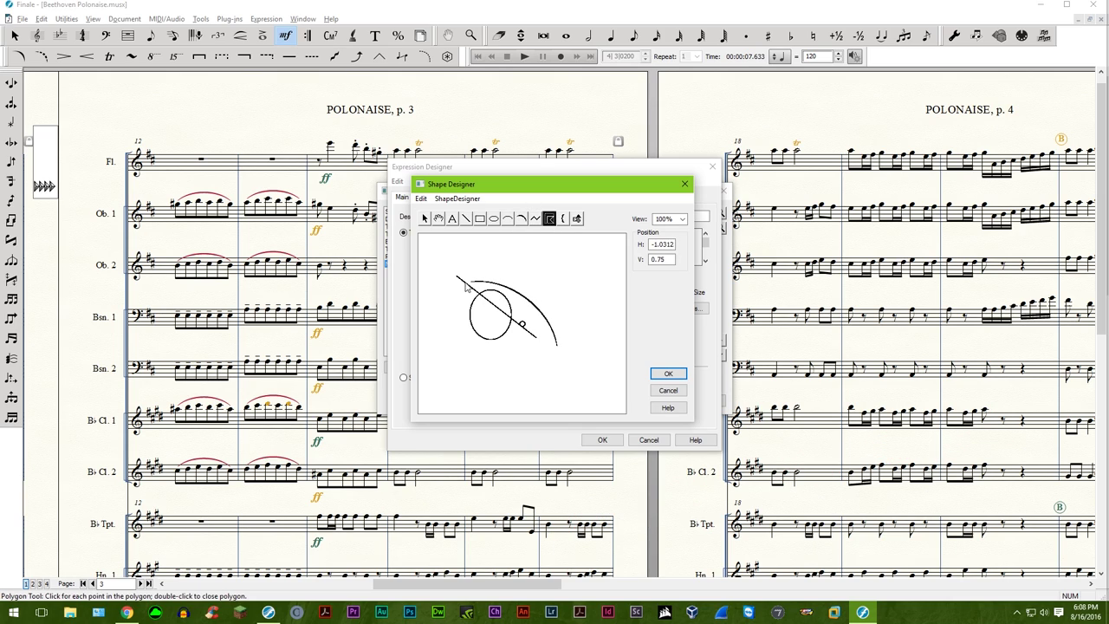
pyautogui.click(522, 324)
pyautogui.click(555, 314)
pyautogui.click(576, 218)
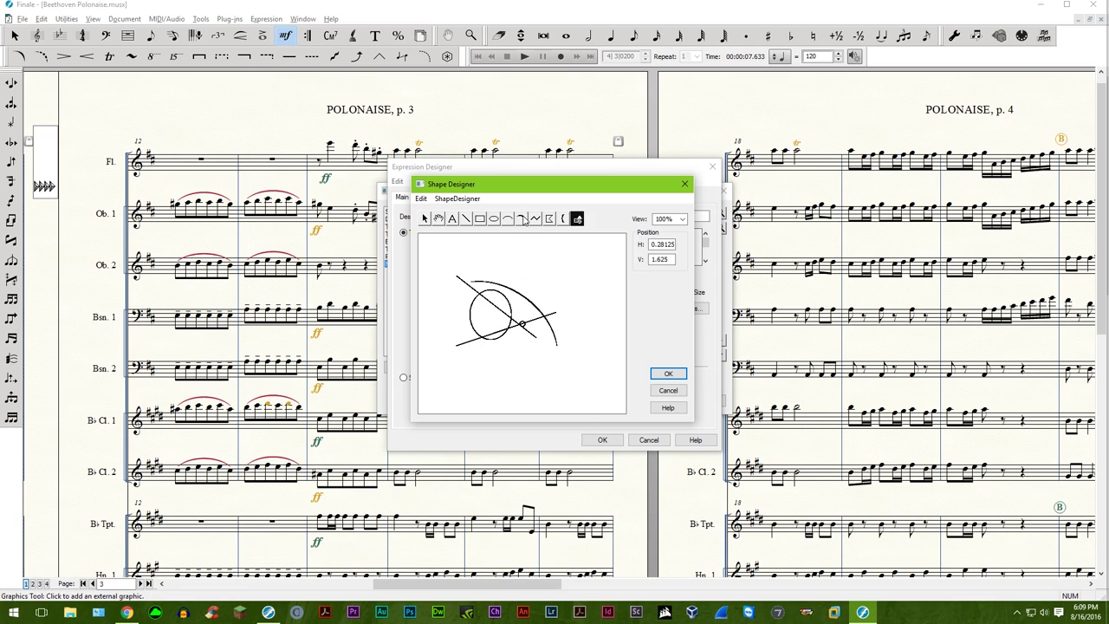
pyautogui.click(522, 218)
pyautogui.click(493, 218)
pyautogui.moveTo(439, 293); pyautogui.dragTo(584, 322)
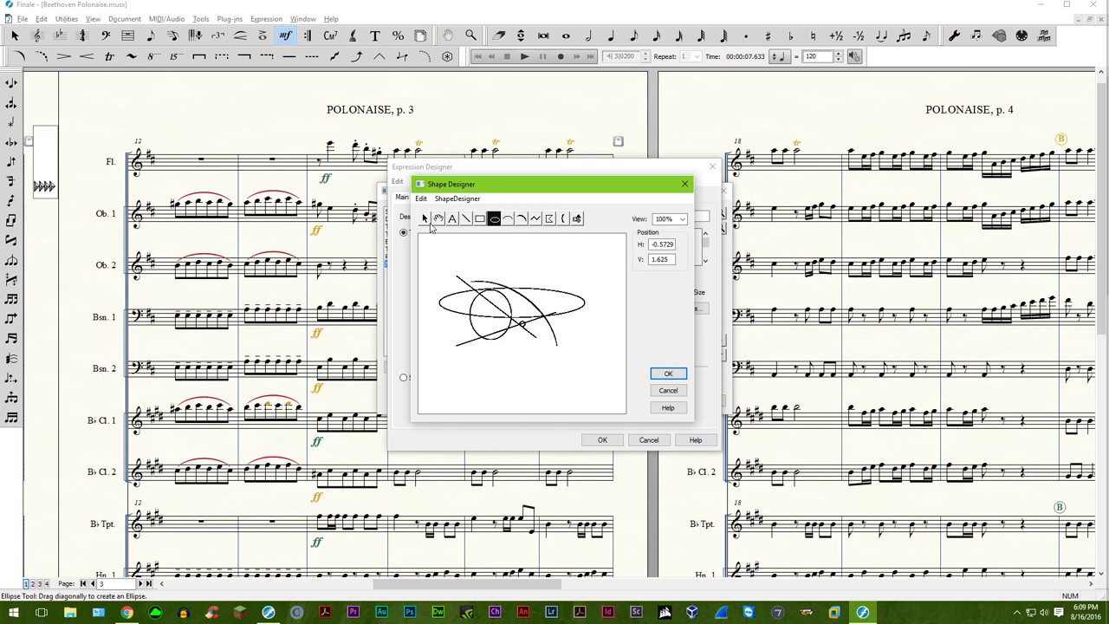
# - Finish the shape, confirm the expression, and assign it above the Flute staff
pyautogui.click(424, 219)
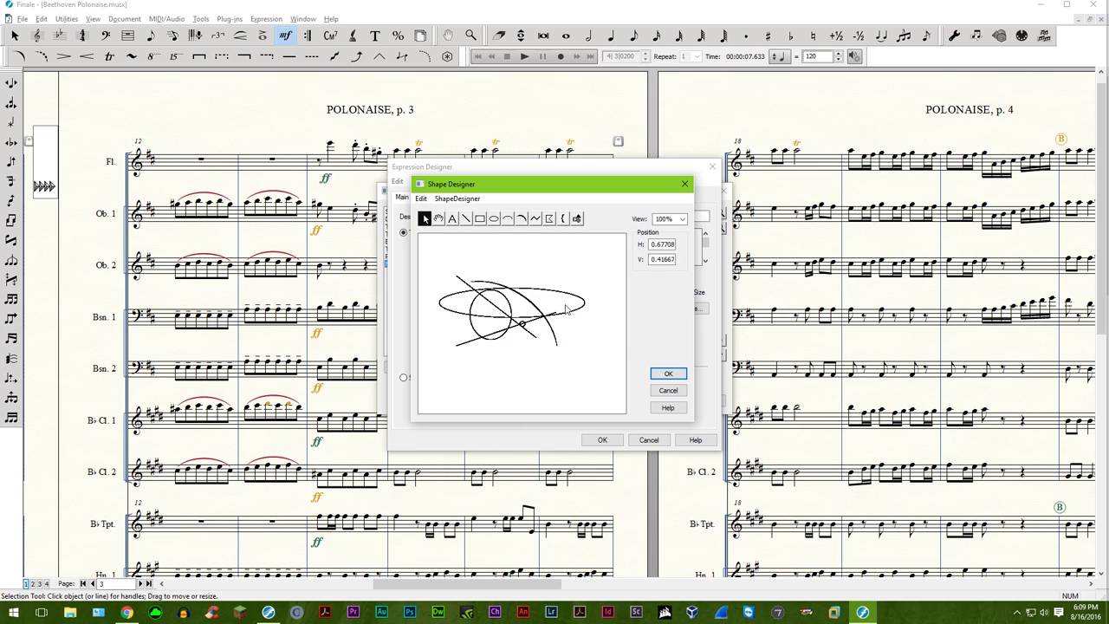
pyautogui.click(662, 374)
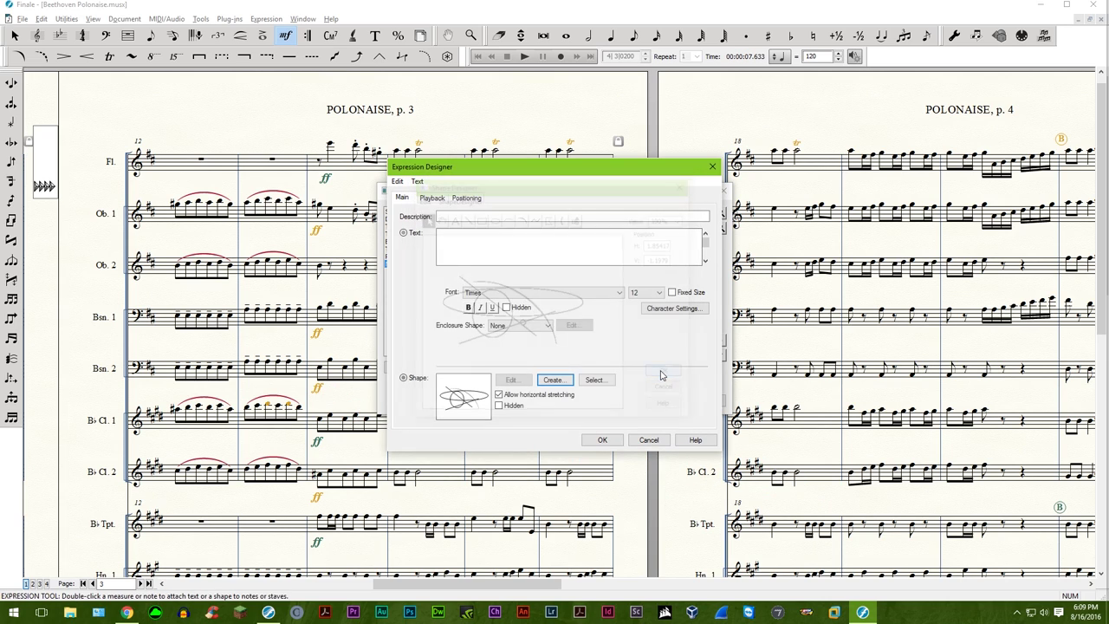
pyautogui.click(600, 442)
pyautogui.click(599, 399)
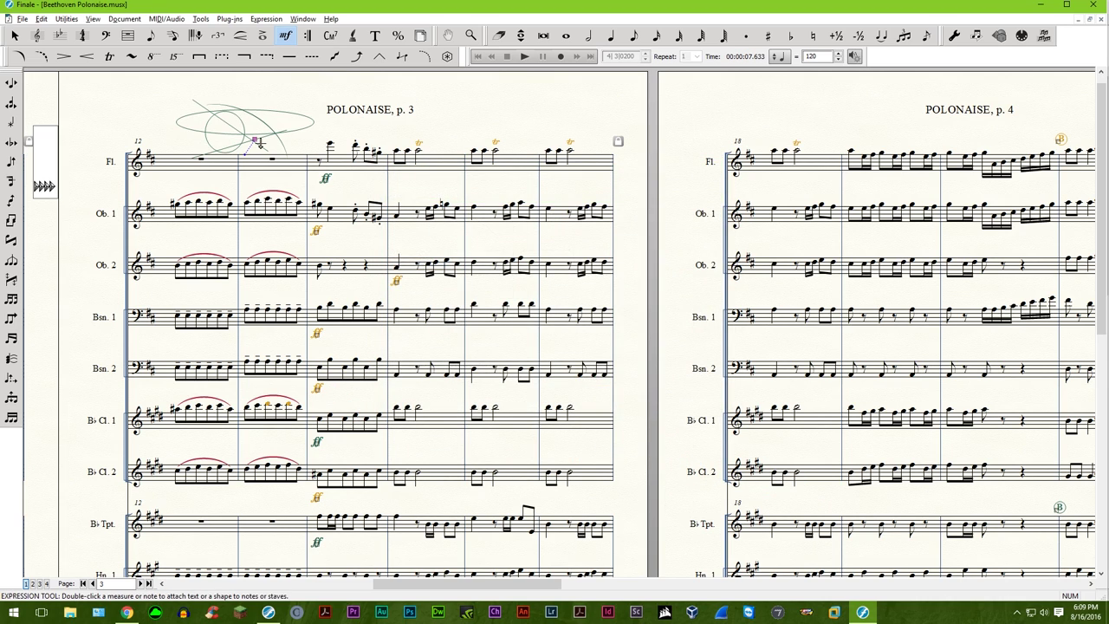
# - Drag the shape expression toward measure 14, then down toward the Oboe 2 staff
pyautogui.moveTo(255, 139)
pyautogui.mouseDown()
pyautogui.moveTo(427, 144)
pyautogui.moveTo(264, 130)
pyautogui.moveTo(275, 132)
pyautogui.mouseUp()
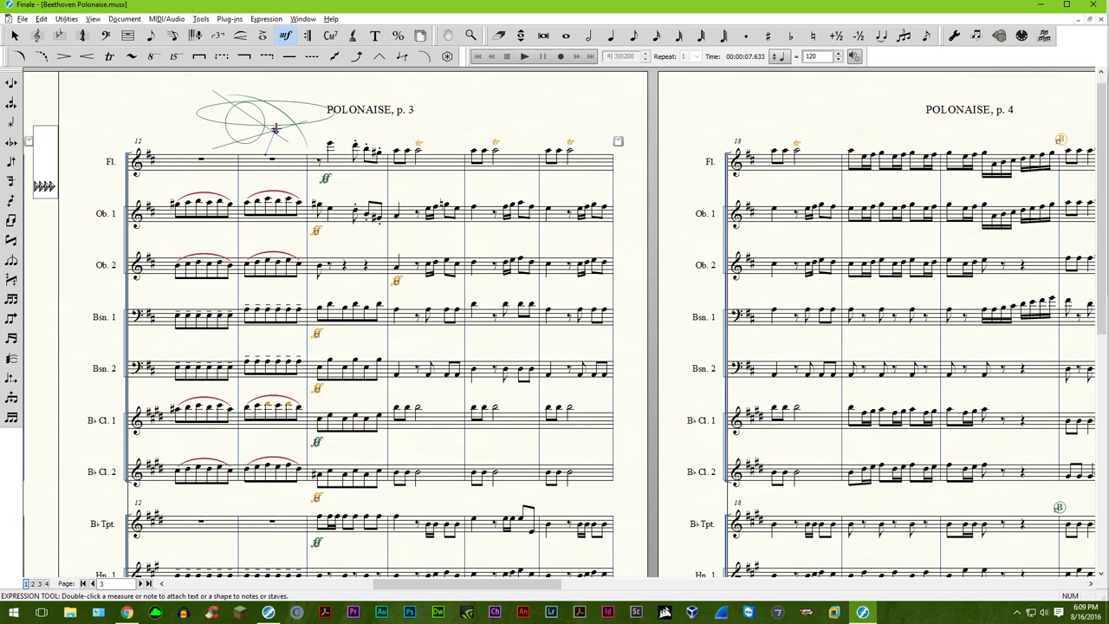
pyautogui.moveTo(275, 130); pyautogui.dragTo(346, 266)
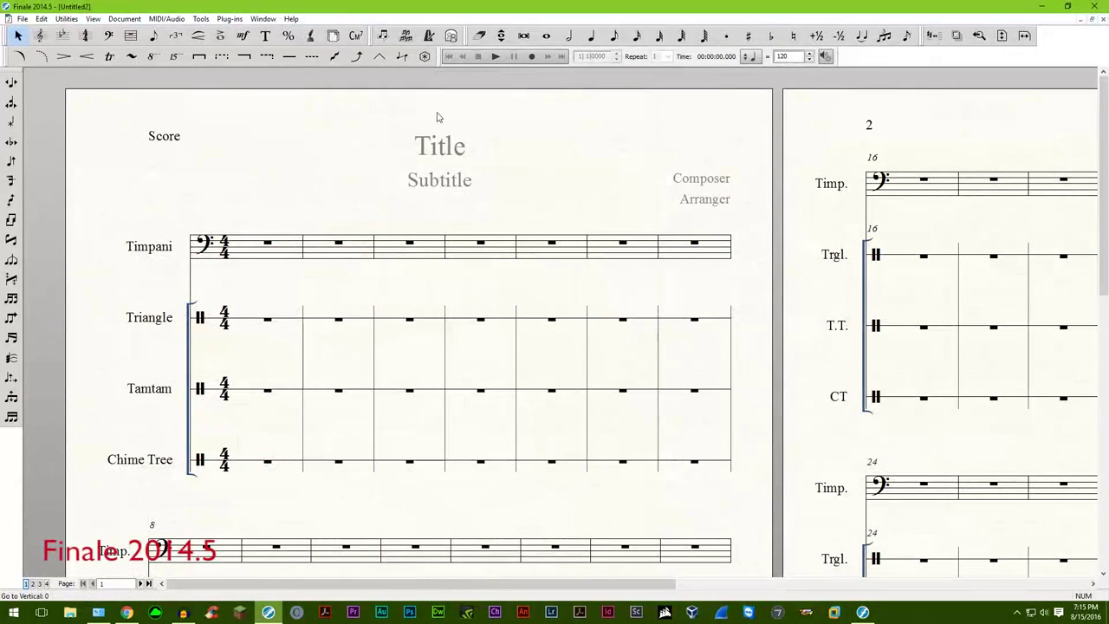
# - Enter two half notes in Timpani measure 1 and select the measure
pyautogui.click(568, 36)
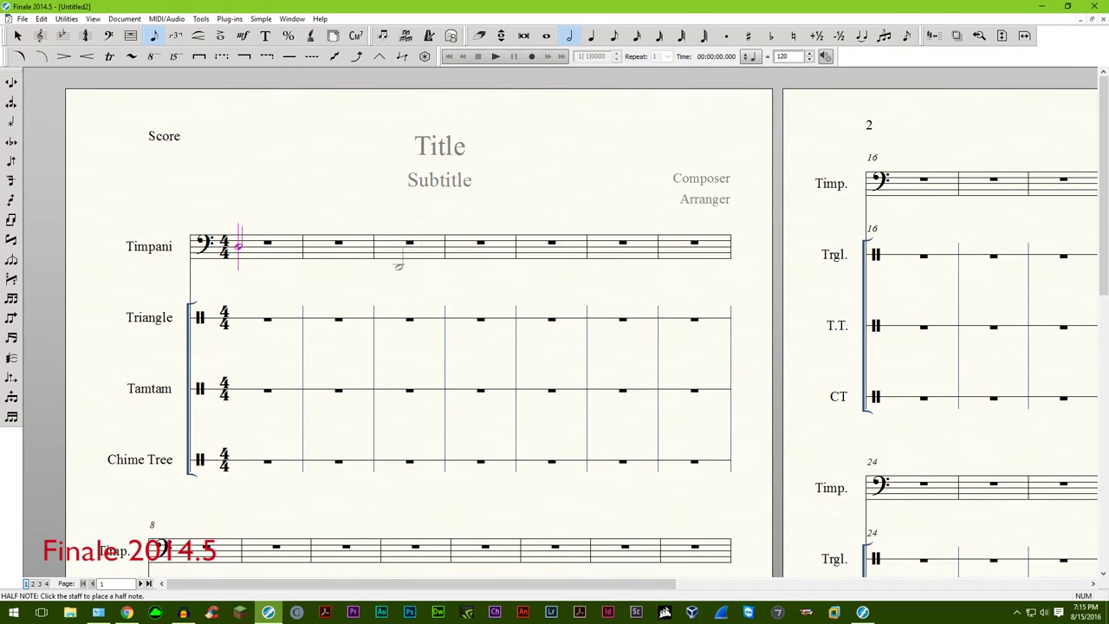
pyautogui.click(254, 265)
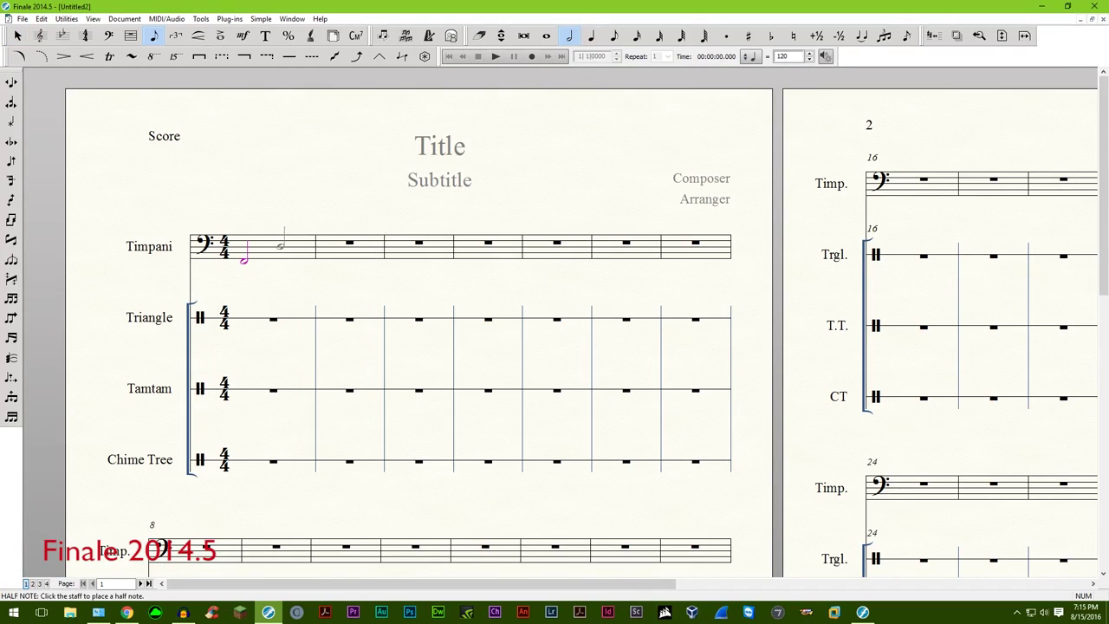
pyautogui.click(284, 250)
pyautogui.press('Escape')
pyautogui.click(281, 234)
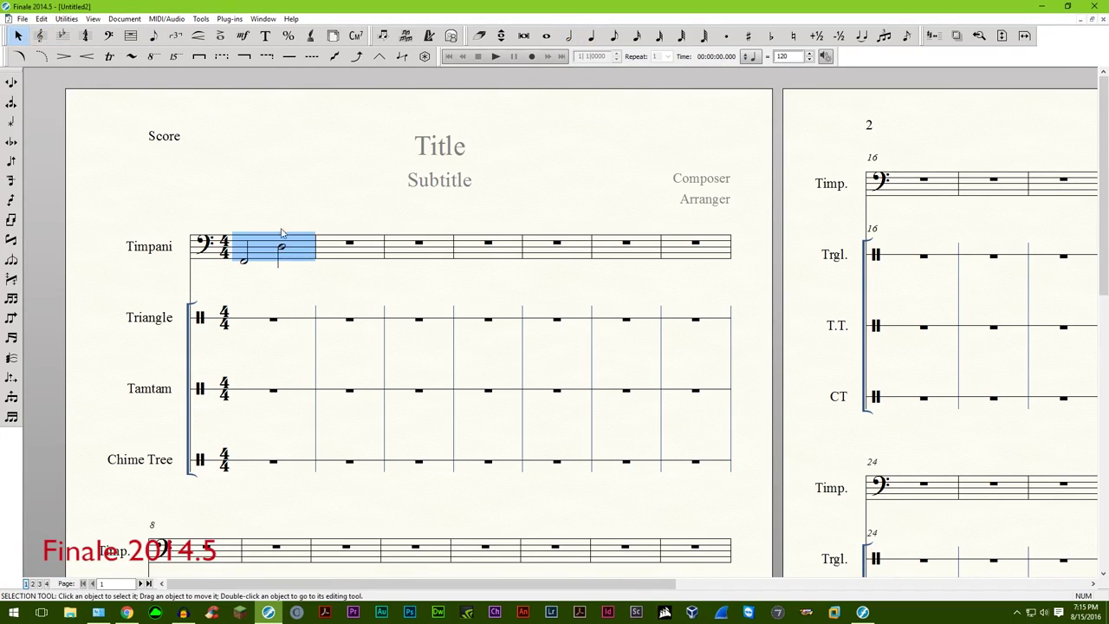
# - Turn the half notes into a tremolo with the TG Tools Easy Tremolos plug-in
pyautogui.click(230, 18)
pyautogui.moveTo(285, 123)
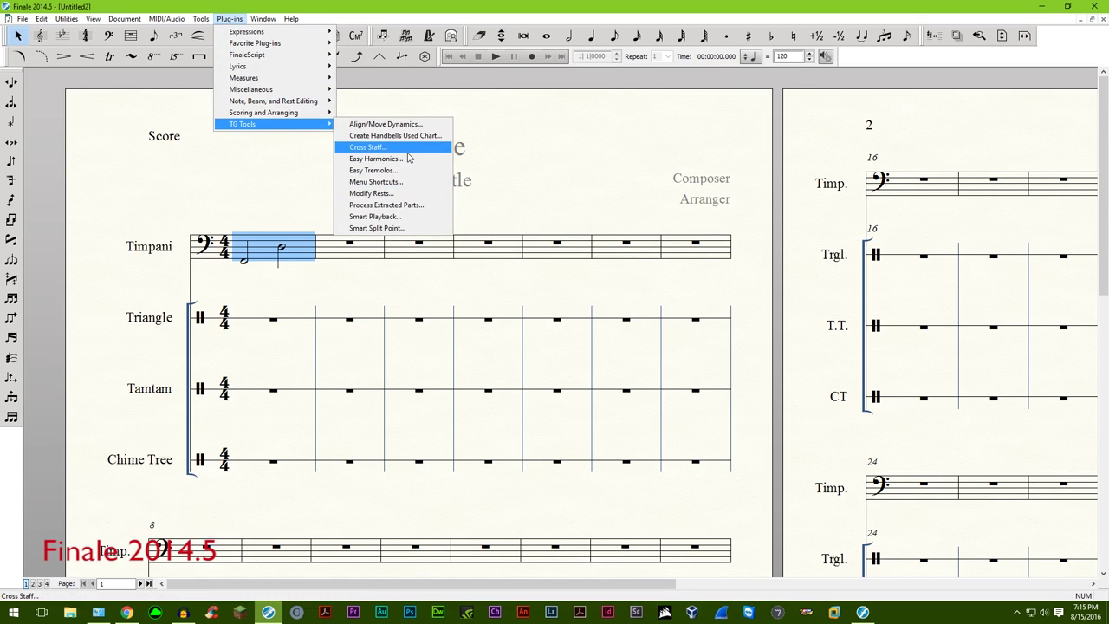
pyautogui.click(377, 170)
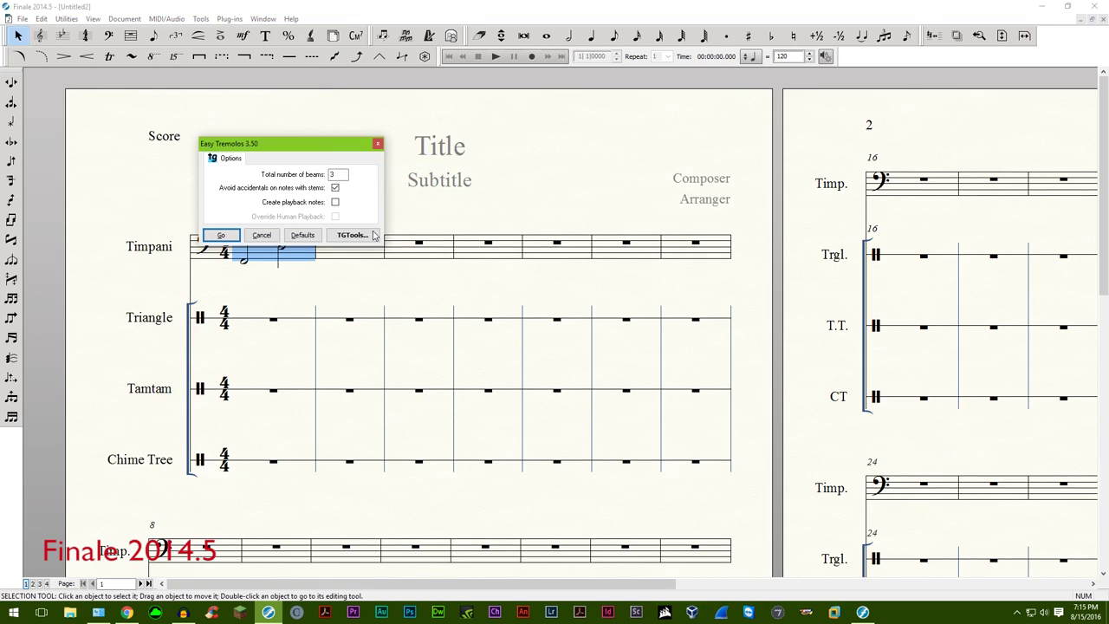
pyautogui.click(225, 237)
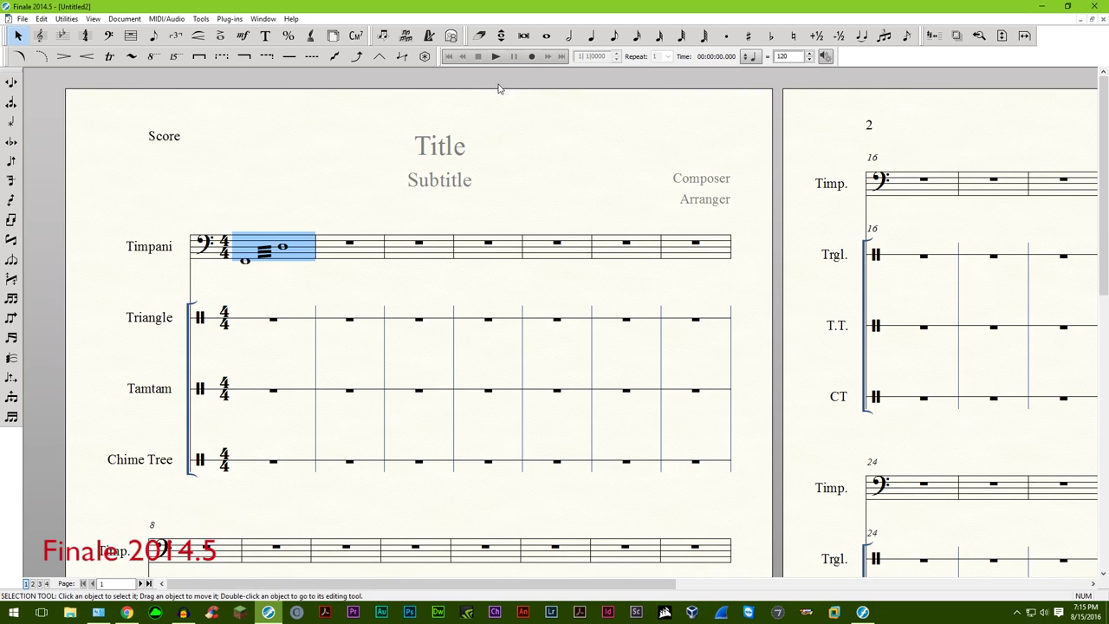
# - Play back the tremolo, stop it, and switch to the Untitled1 score
pyautogui.click(496, 57)
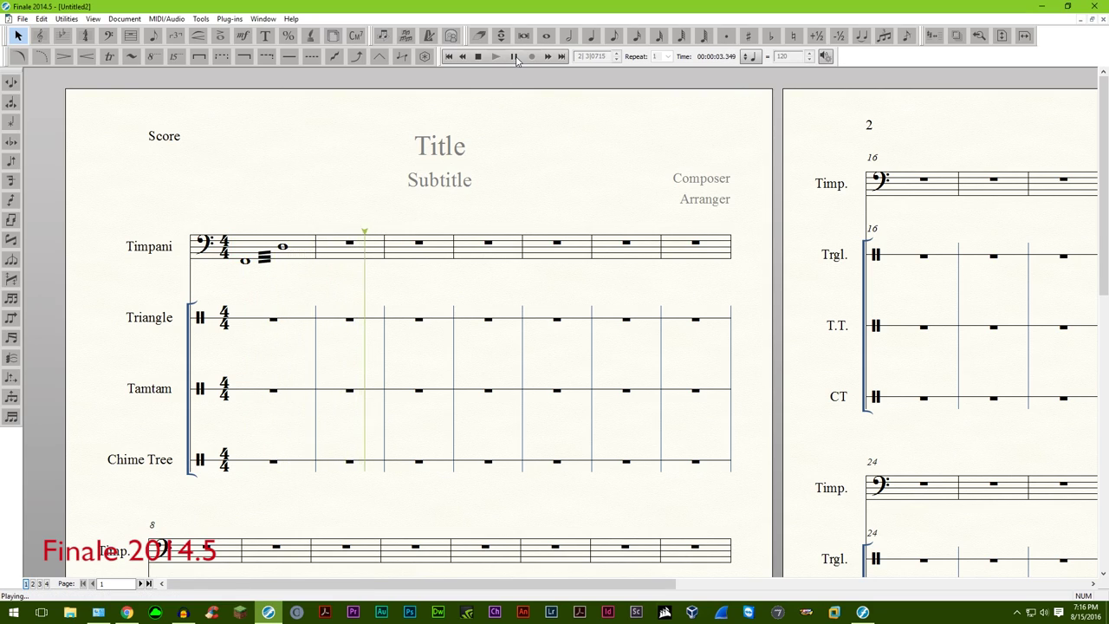
pyautogui.click(515, 57)
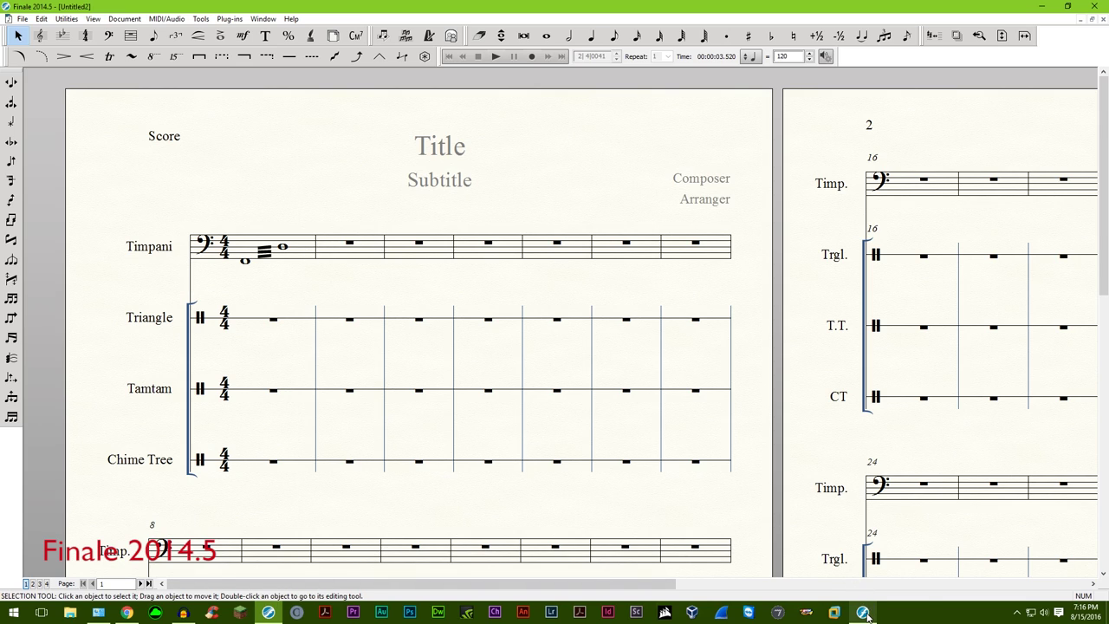
pyautogui.moveTo(864, 612)
pyautogui.click(862, 563)
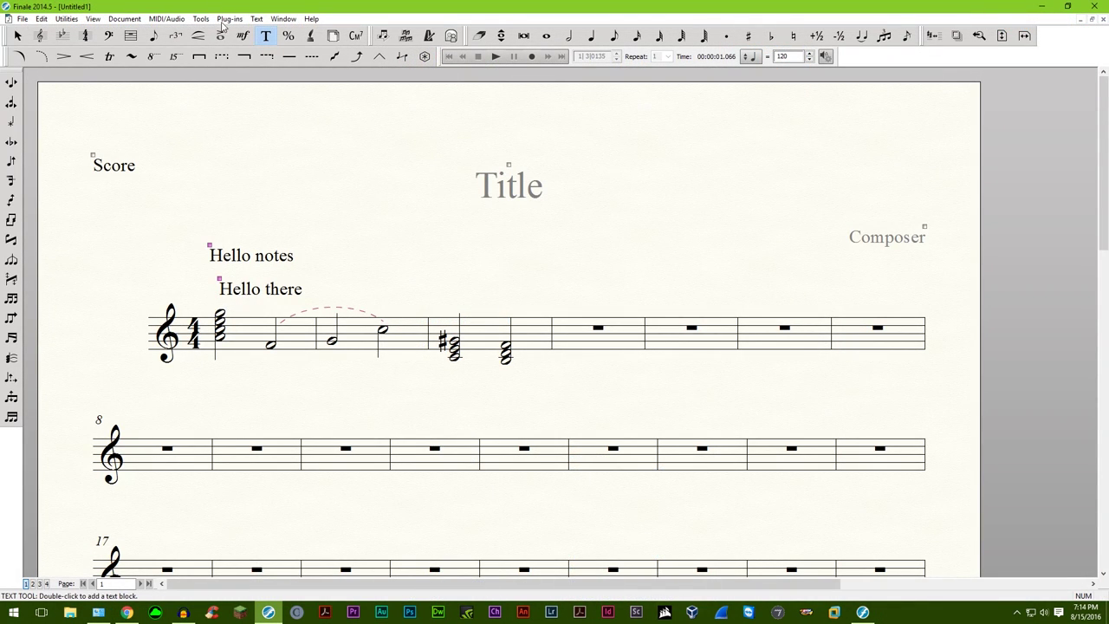
# - Center the selected text block horizontally
pyautogui.click(257, 18)
pyautogui.moveTo(340, 198)
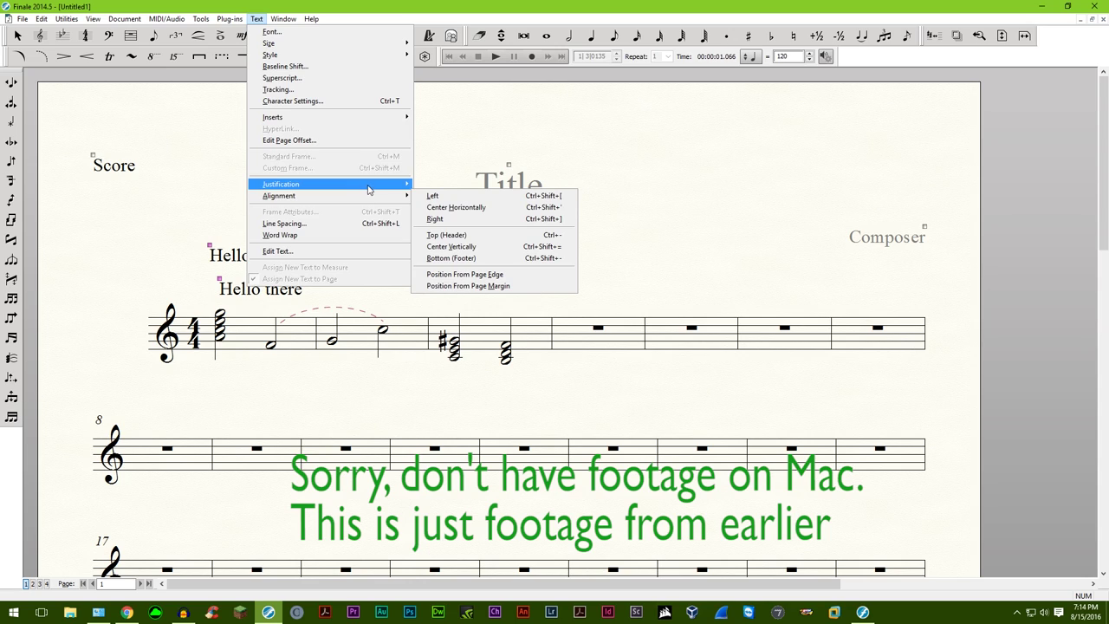
pyautogui.moveTo(373, 184)
pyautogui.click(444, 195)
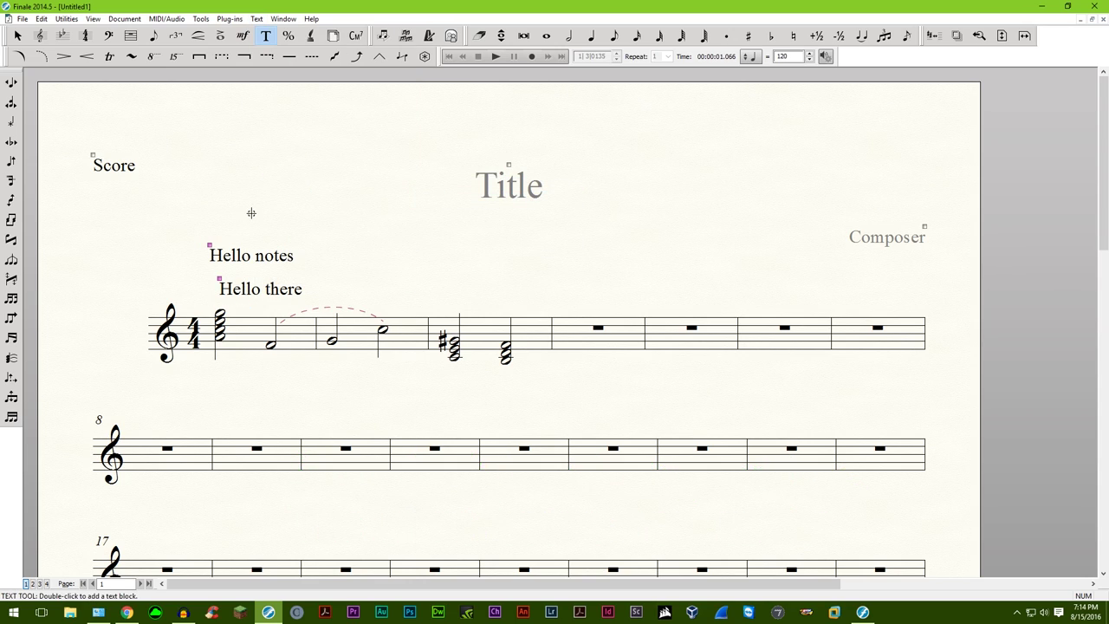
# - Set the text block to full justification
pyautogui.click(256, 18)
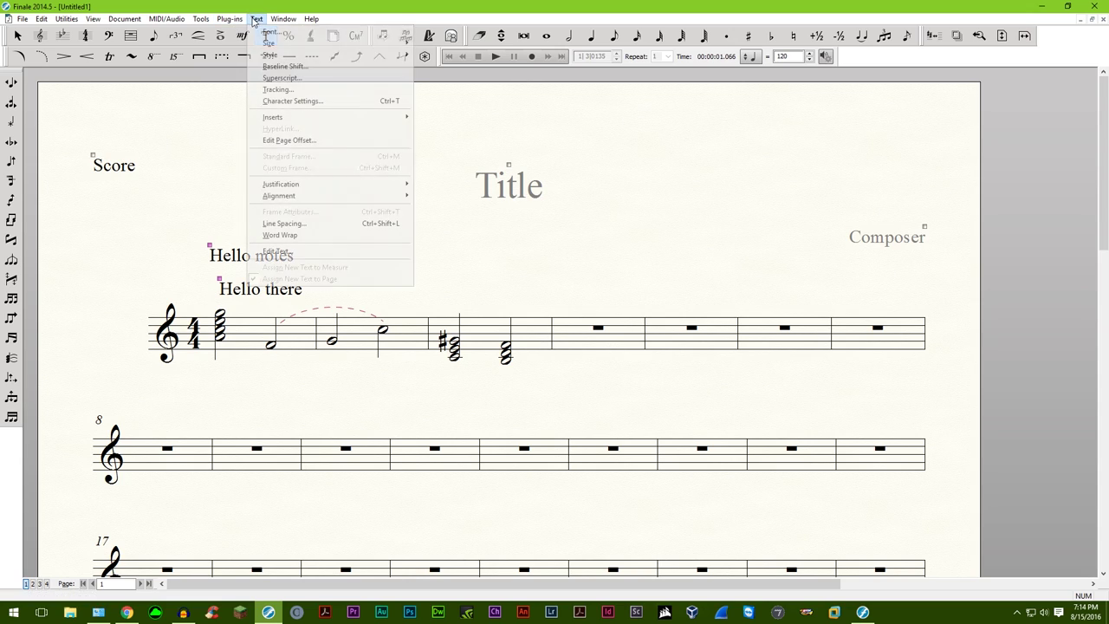
pyautogui.moveTo(321, 186)
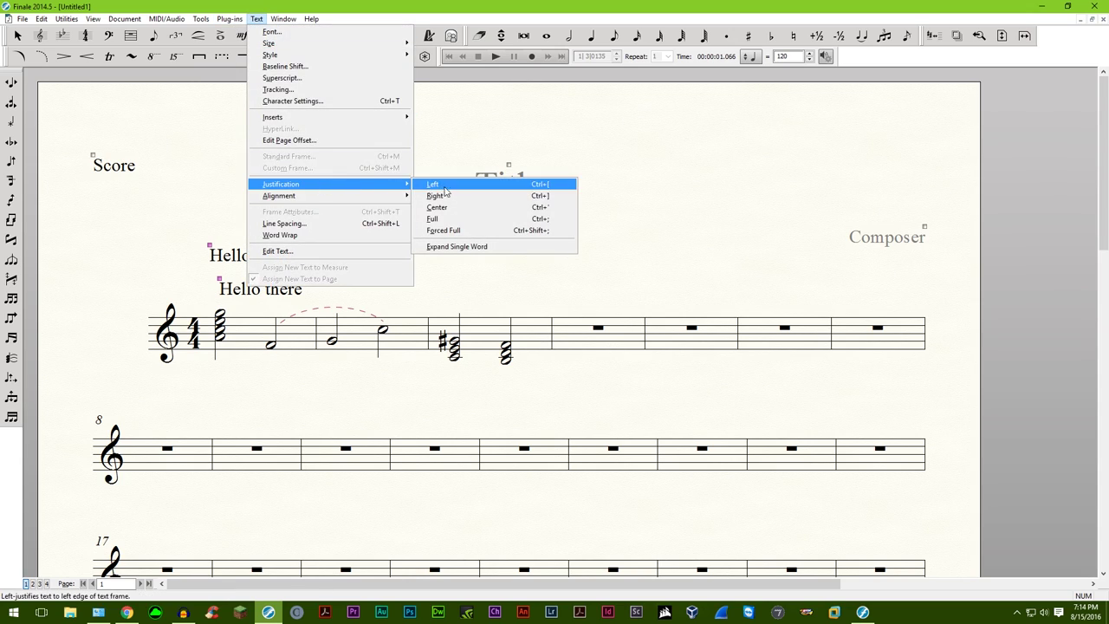
pyautogui.click(465, 217)
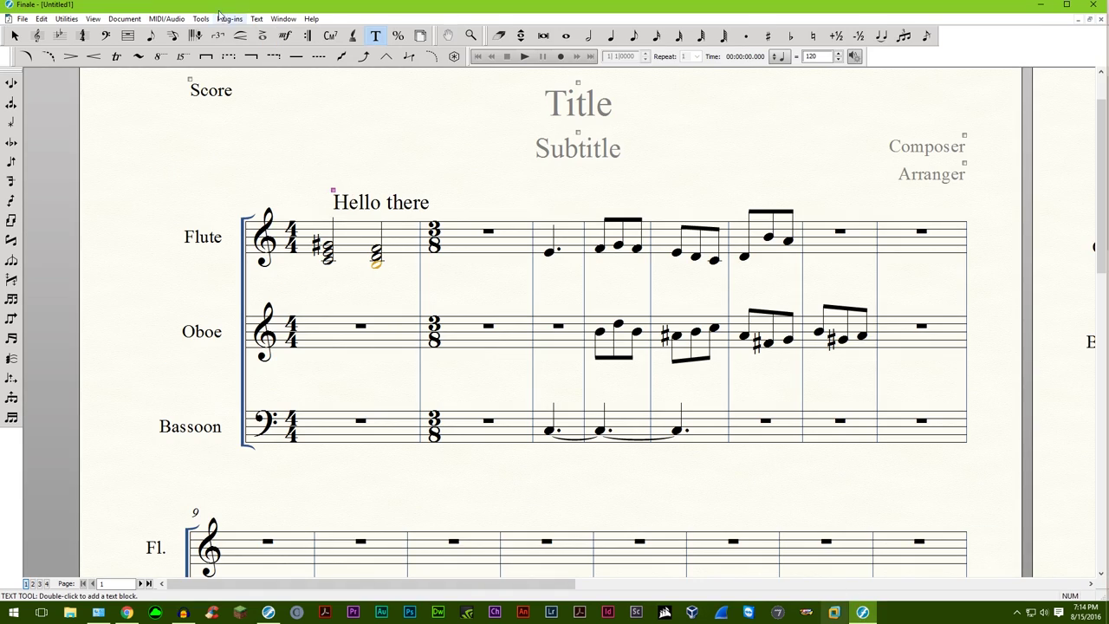
# - Right-justify the Hello there text block above the Flute staff
pyautogui.click(257, 18)
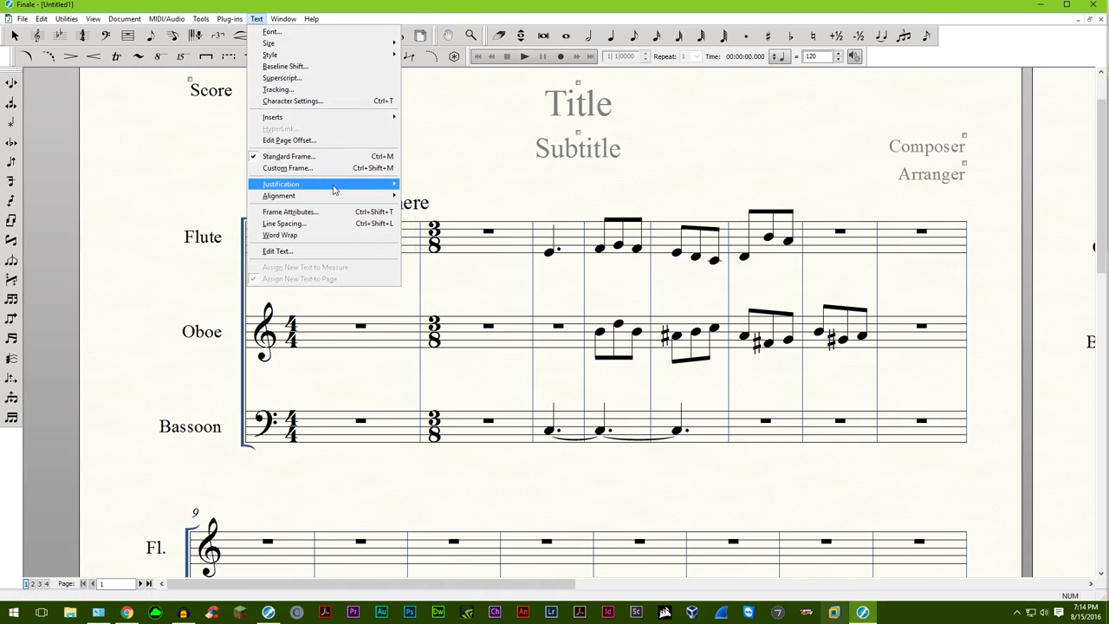
pyautogui.click(336, 185)
pyautogui.click(455, 196)
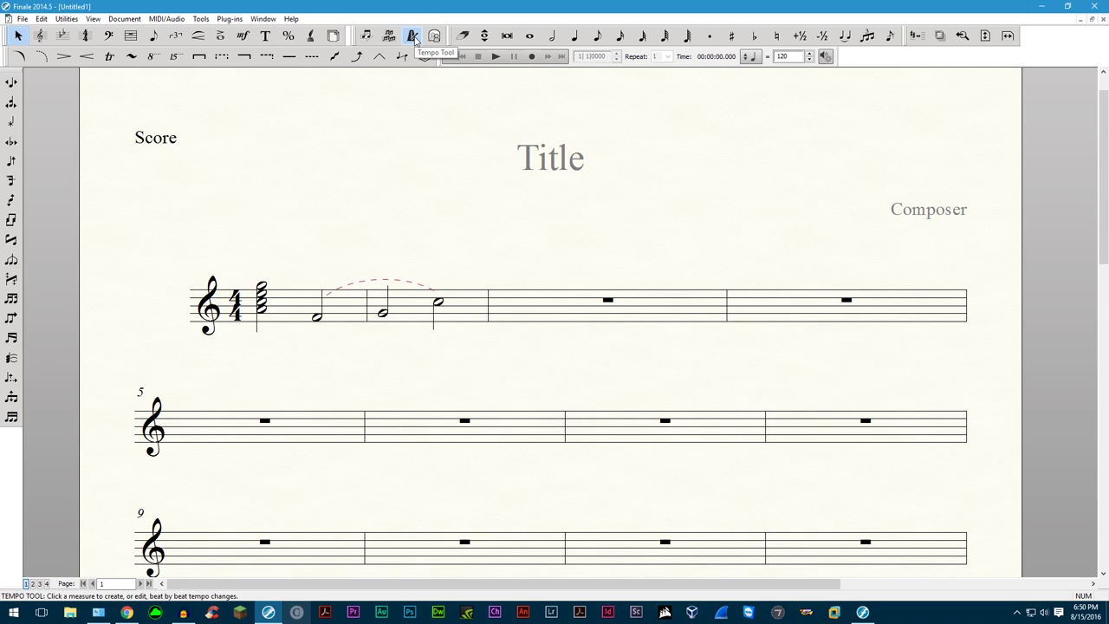
# - Look at the Advanced Tools palette customization, then close it
pyautogui.click(262, 19)
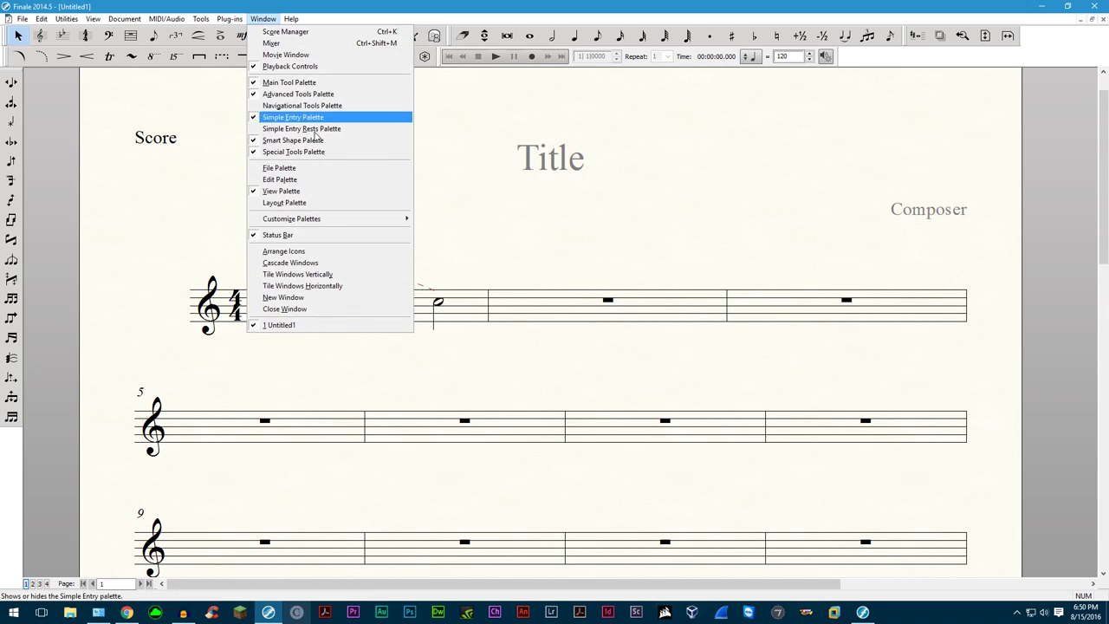
pyautogui.moveTo(351, 222)
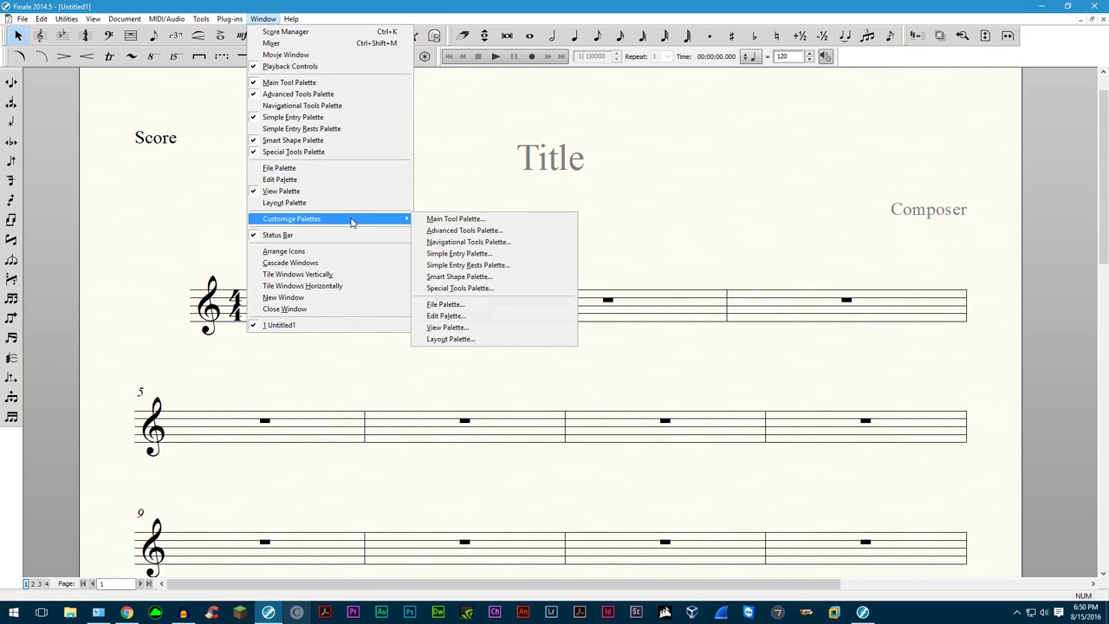
pyautogui.click(481, 231)
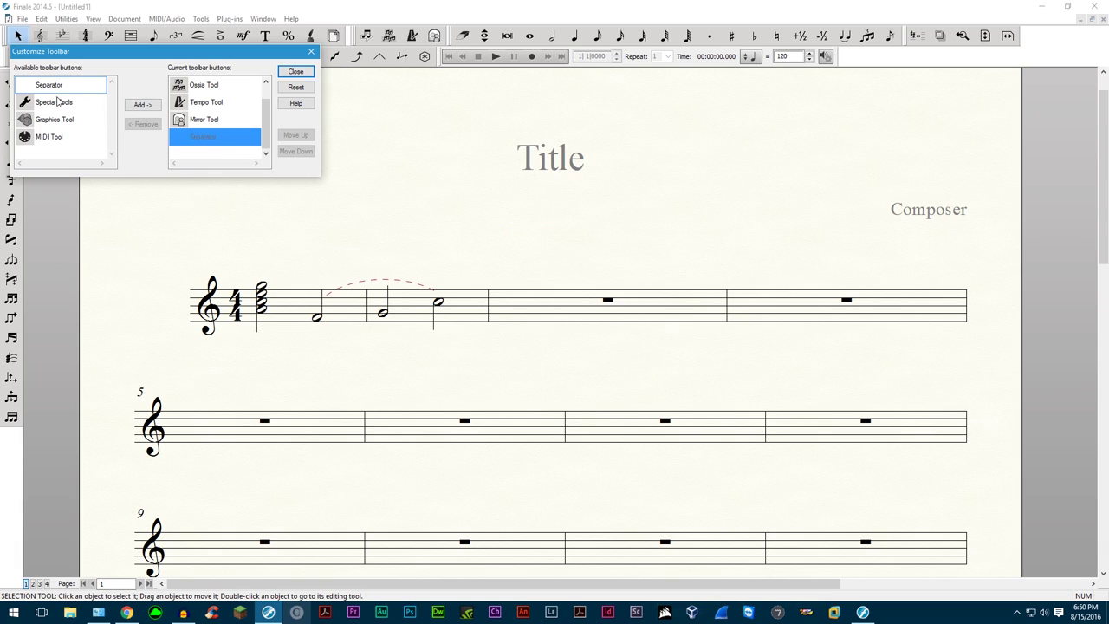
pyautogui.moveTo(259, 127); pyautogui.dragTo(257, 144)
pyautogui.click(295, 72)
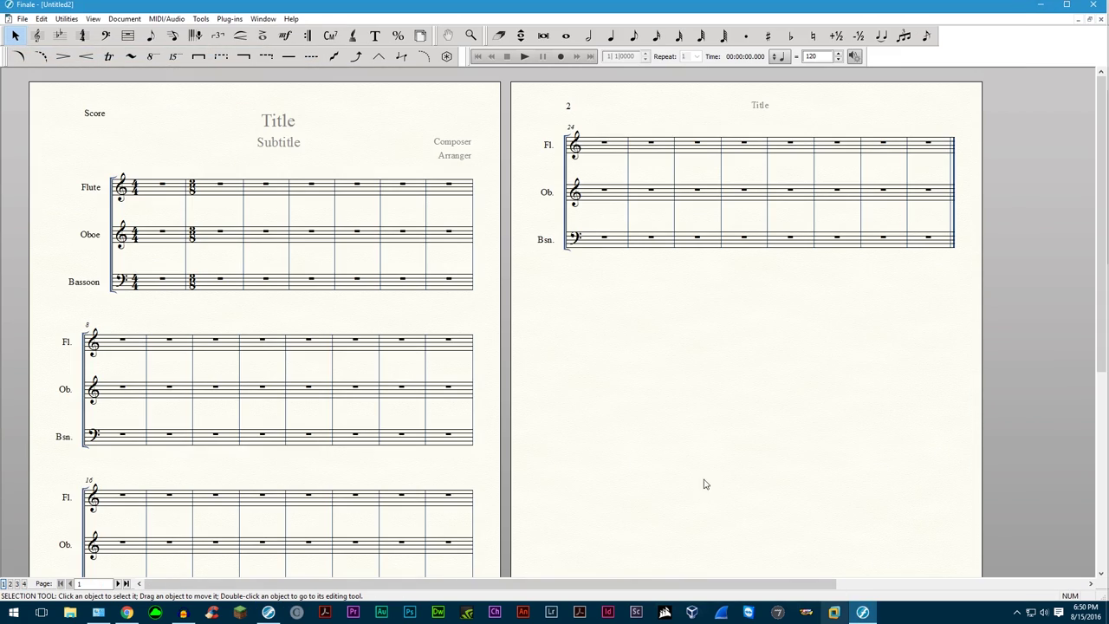
# - Show the Advanced Tools palette and undock it to float over the score
pyautogui.click(262, 19)
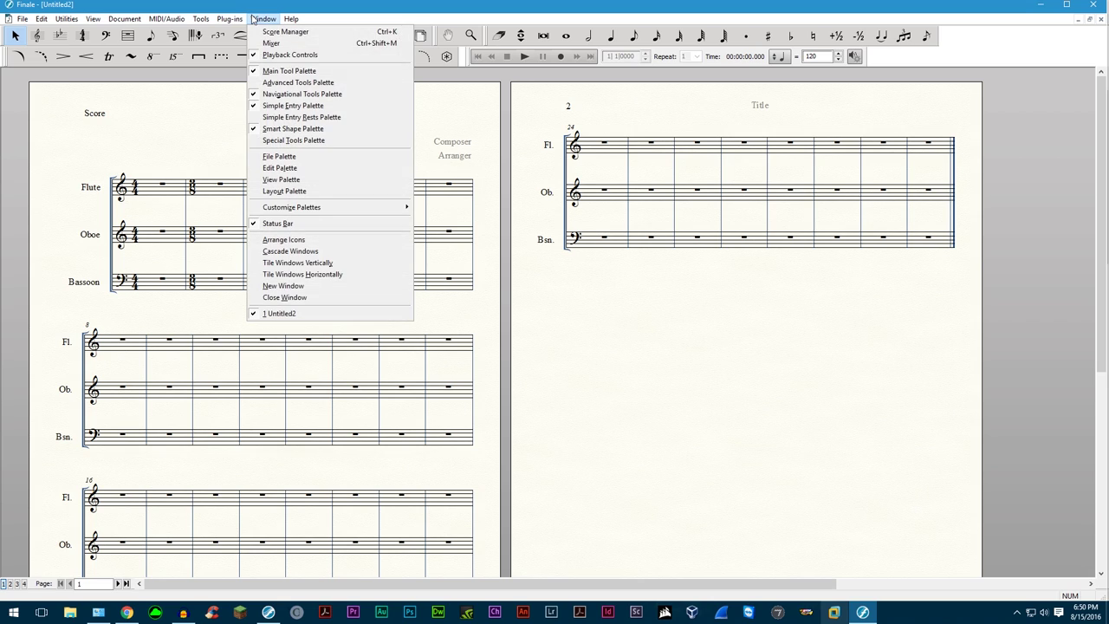
pyautogui.click(300, 84)
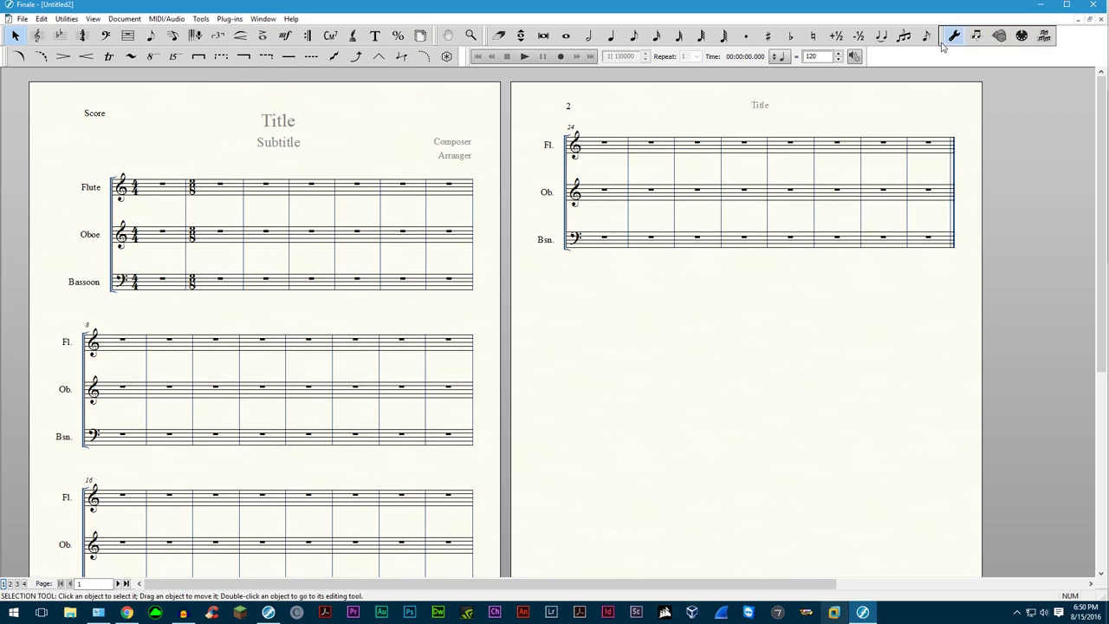
pyautogui.moveTo(942, 46); pyautogui.dragTo(327, 106)
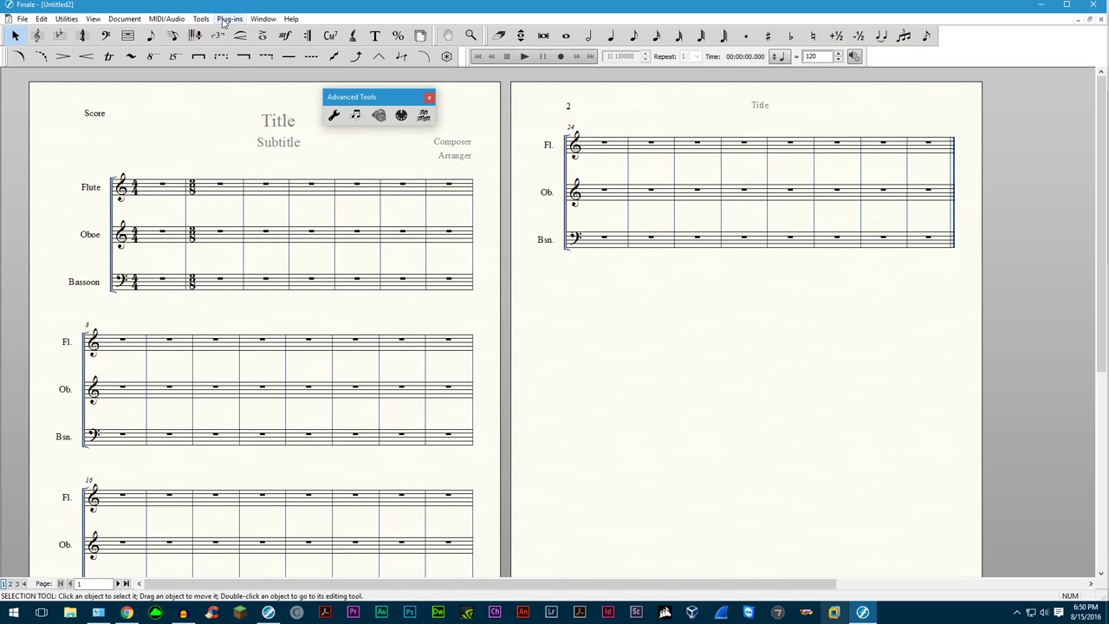
# - Reopen Customize Palettes for the Advanced Tools palette buttons
pyautogui.click(263, 18)
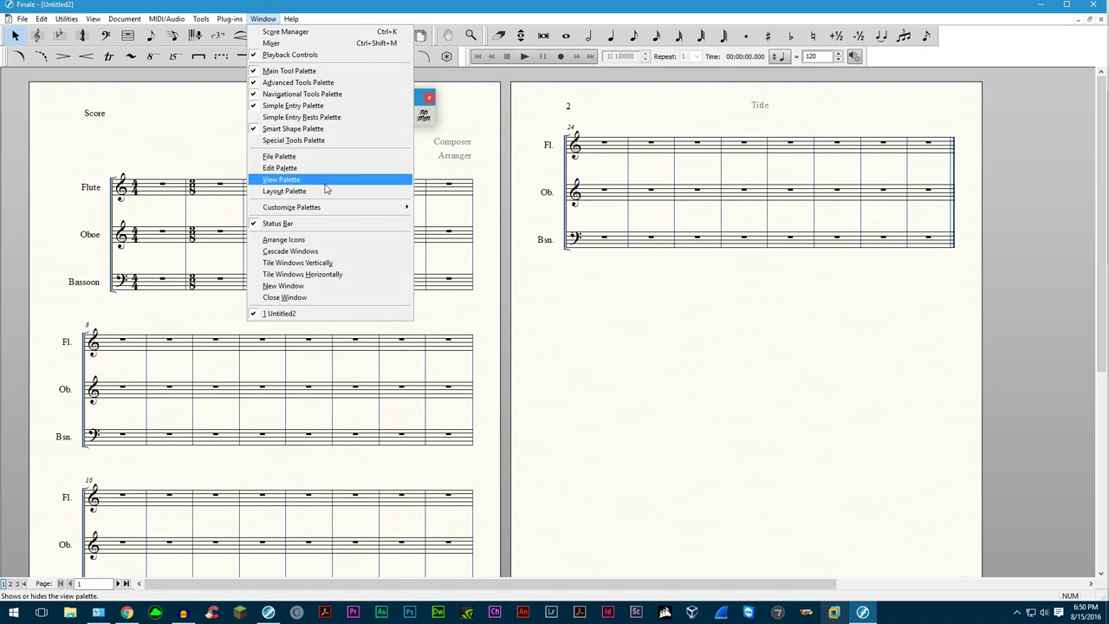
pyautogui.moveTo(338, 208)
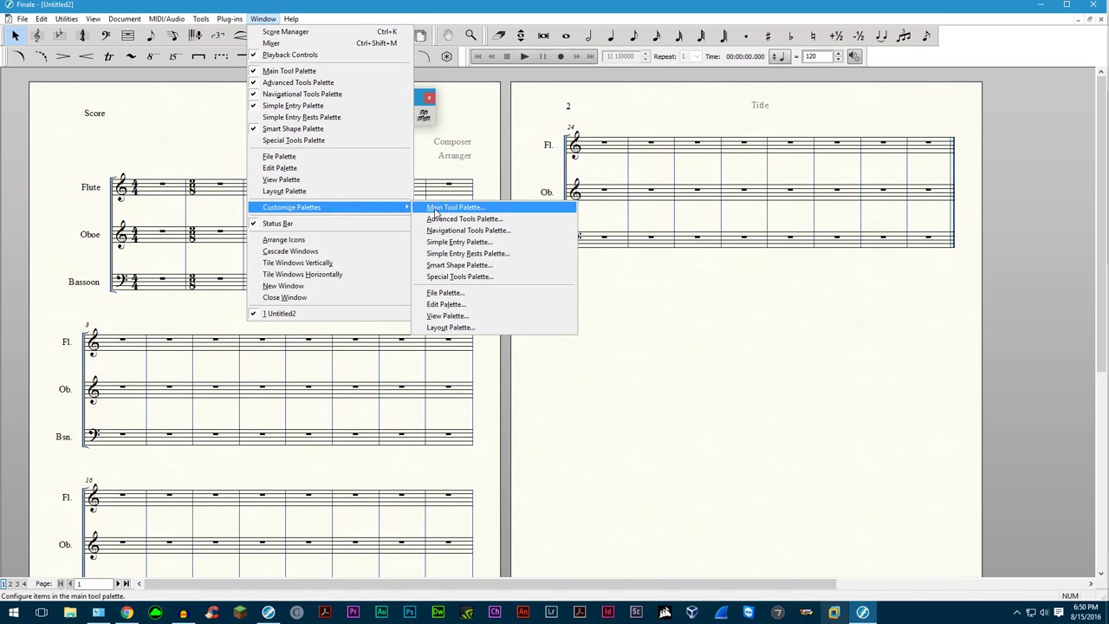
pyautogui.click(452, 220)
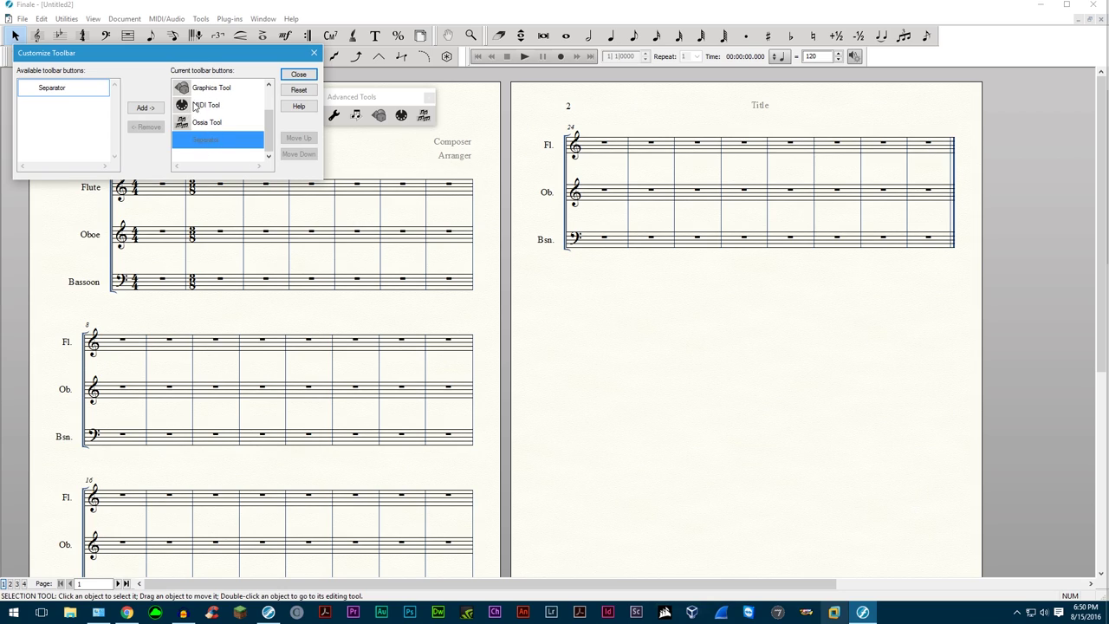
pyautogui.moveTo(268, 132)
pyautogui.mouseDown()
pyautogui.moveTo(268, 92)
pyautogui.moveTo(268, 115)
pyautogui.mouseUp()
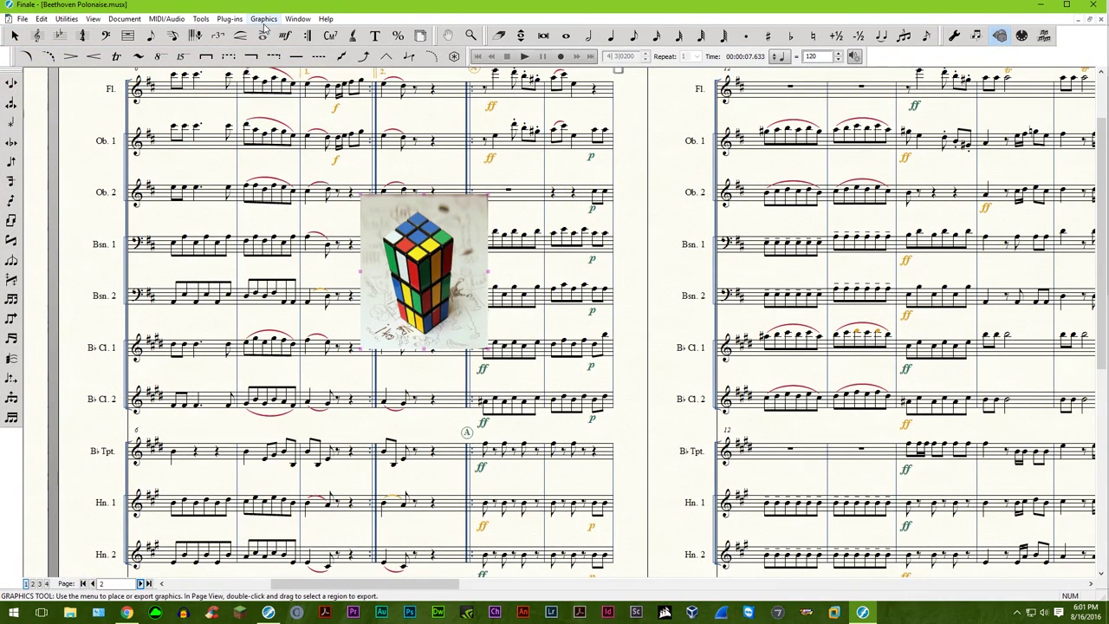
# - Review the graphic attributes without changes, then move the Rubik's cube image up and right
pyautogui.click(263, 21)
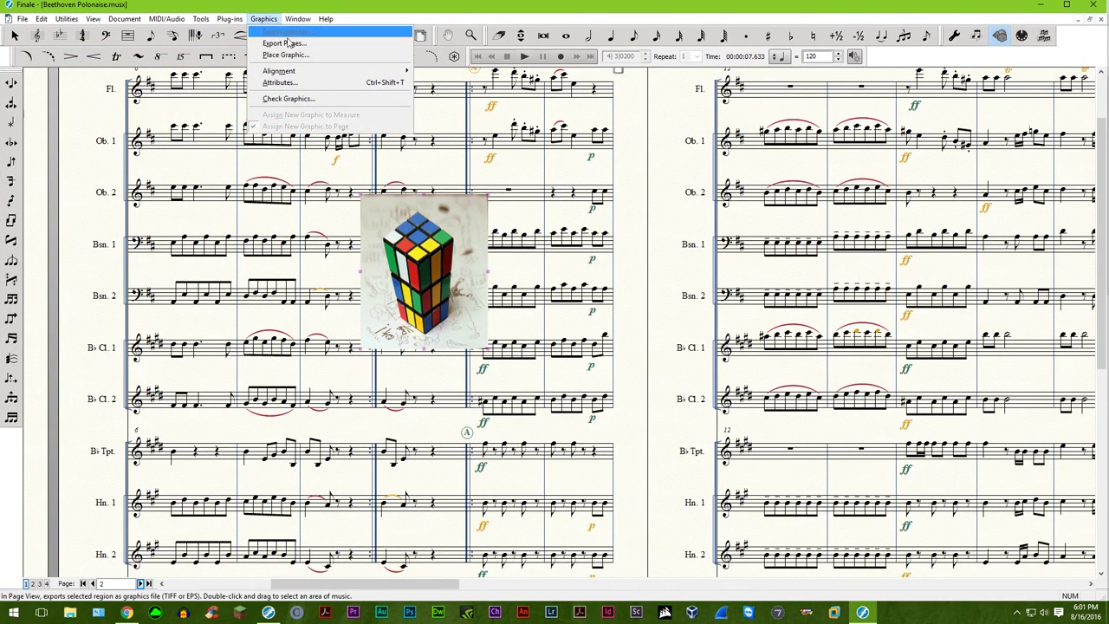
pyautogui.click(324, 84)
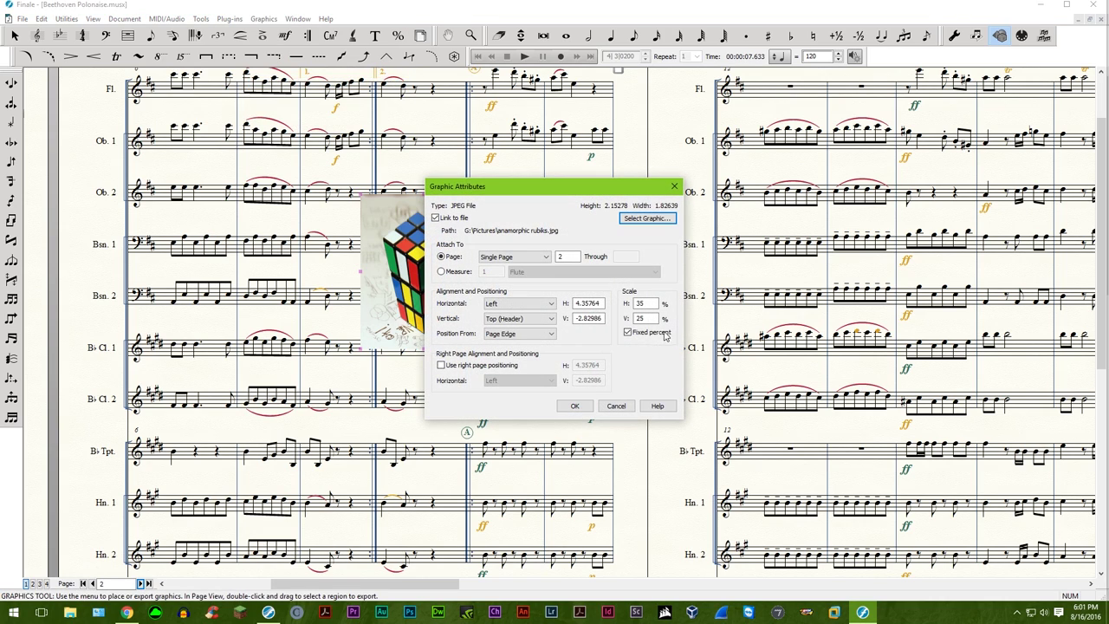
pyautogui.click(616, 406)
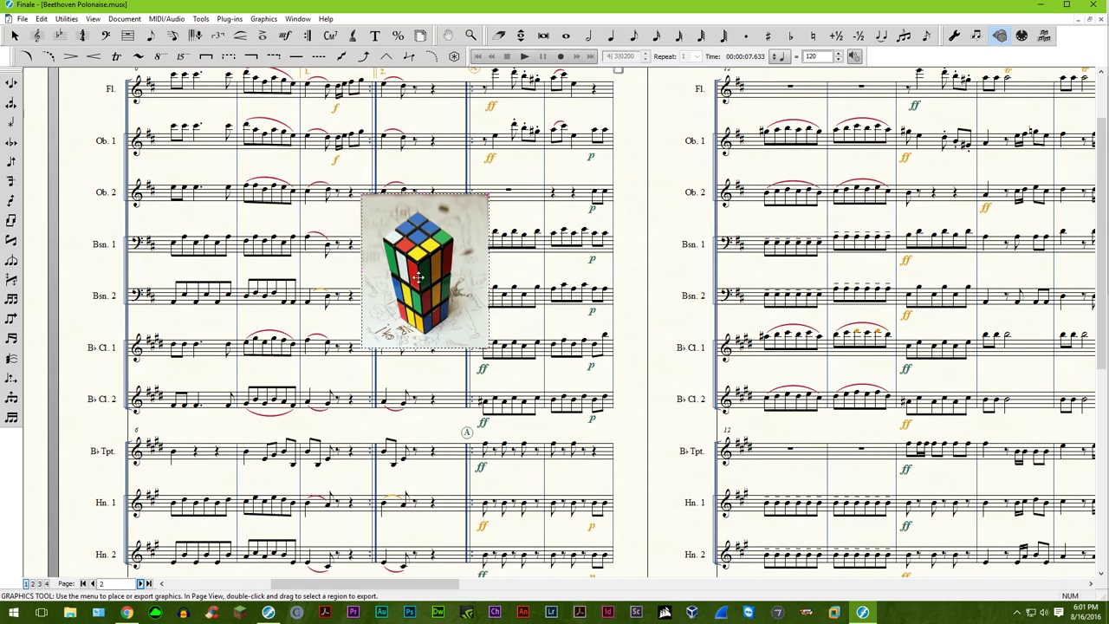
pyautogui.moveTo(413, 279); pyautogui.dragTo(467, 191)
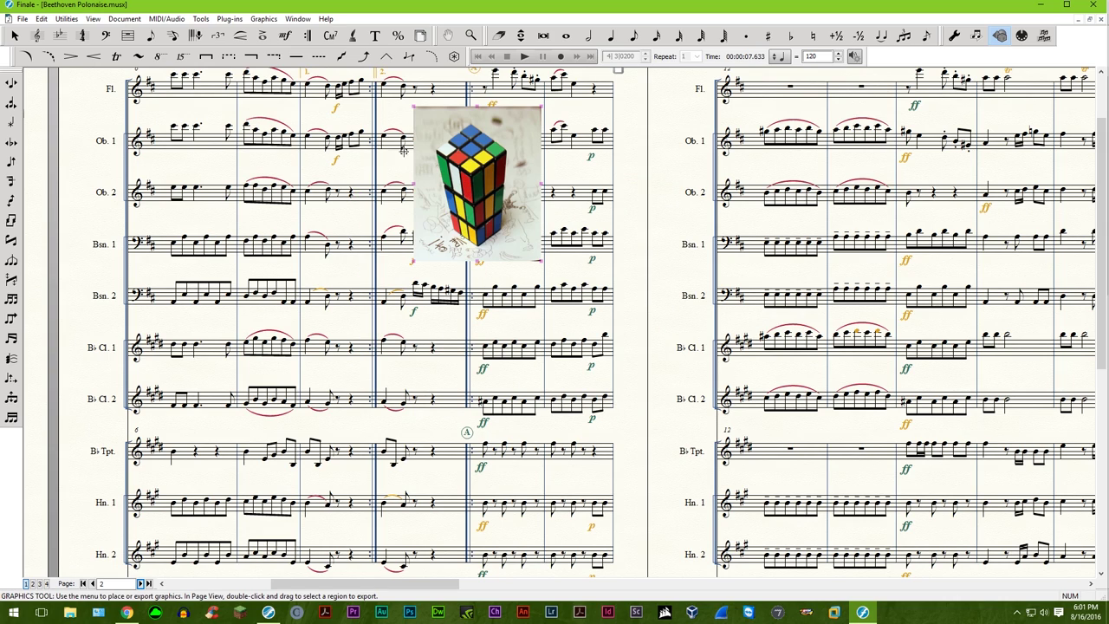
# - Review the Check Graphics list, then open the cube graphic's Edit Graphics Attributes
pyautogui.click(265, 19)
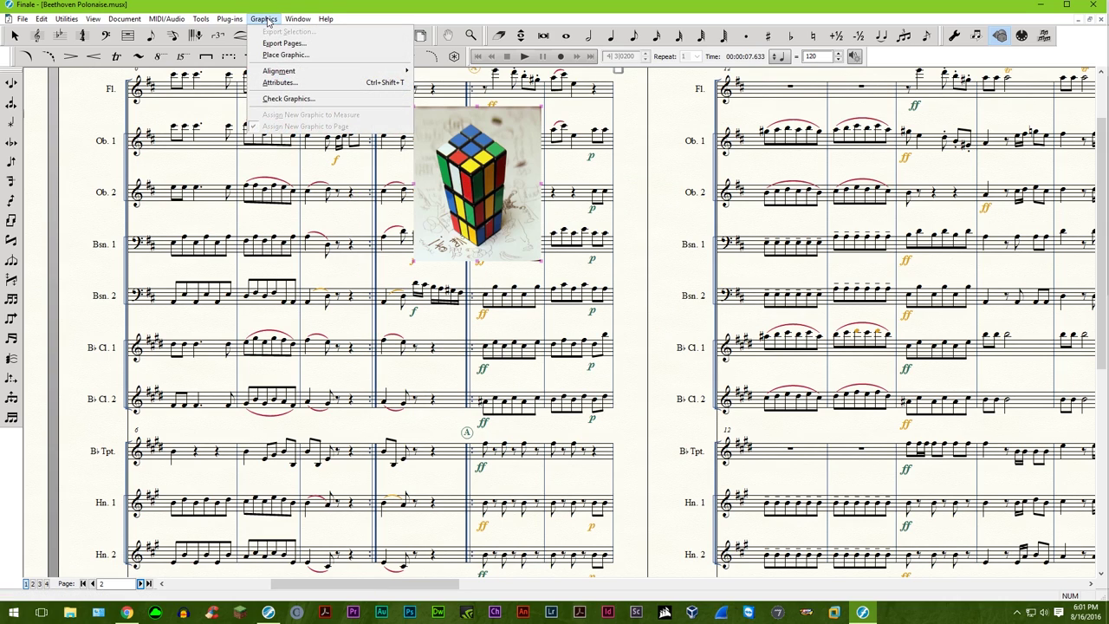
pyautogui.click(282, 99)
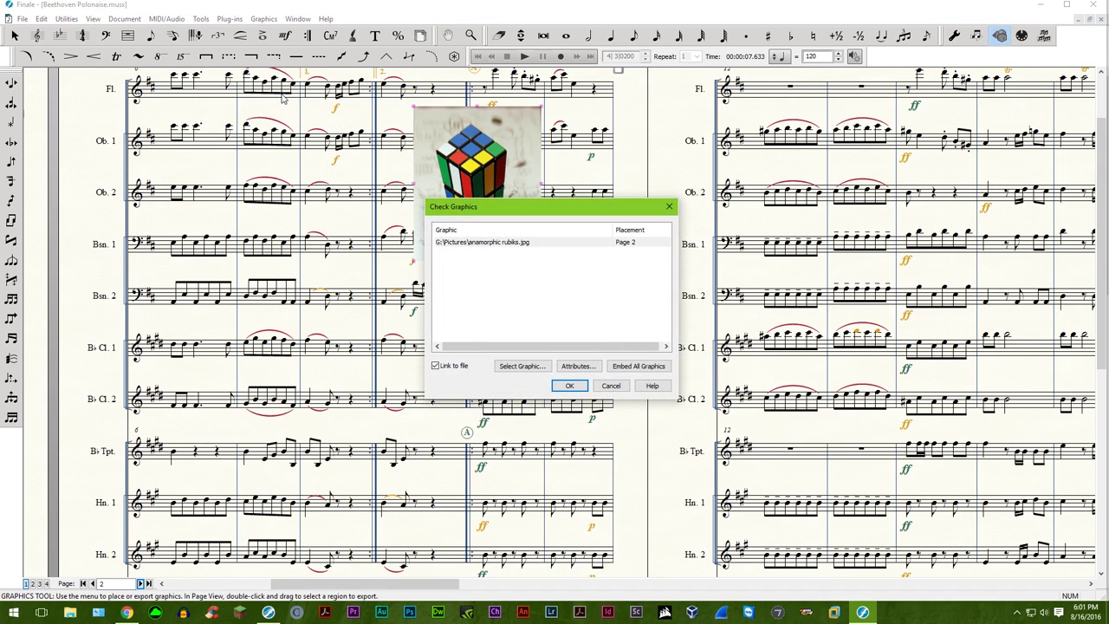
pyautogui.click(610, 386)
pyautogui.rightClick(481, 177)
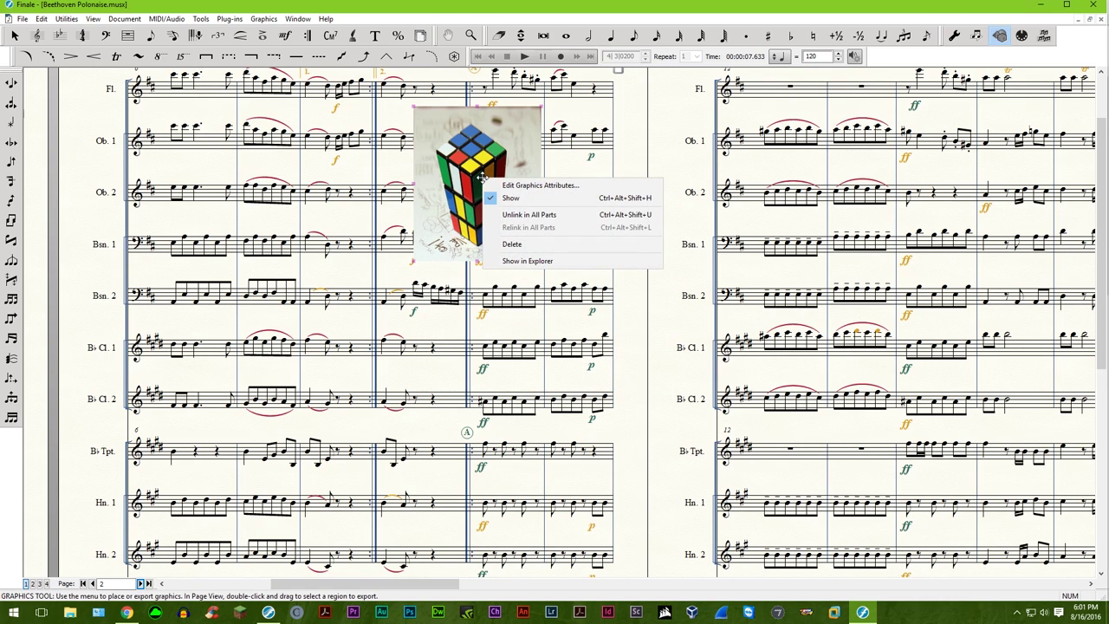
pyautogui.click(530, 186)
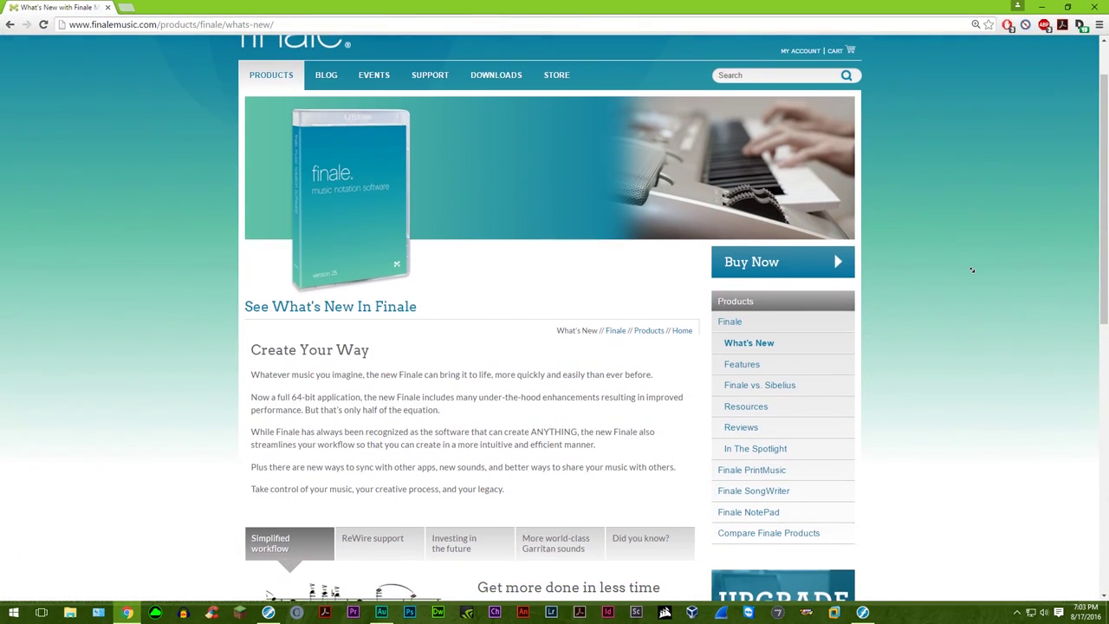
# - Scroll down the finalemusic.com Features page through the New in Finale items
pyautogui.scroll(-1, 972, 270)
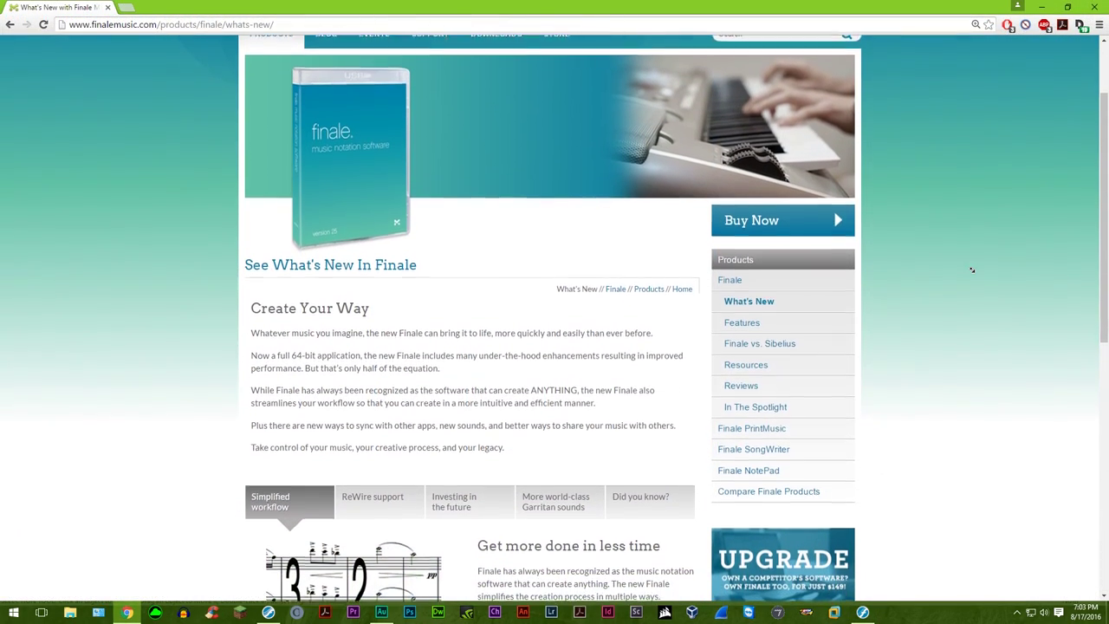
pyautogui.scroll(-1, 972, 270)
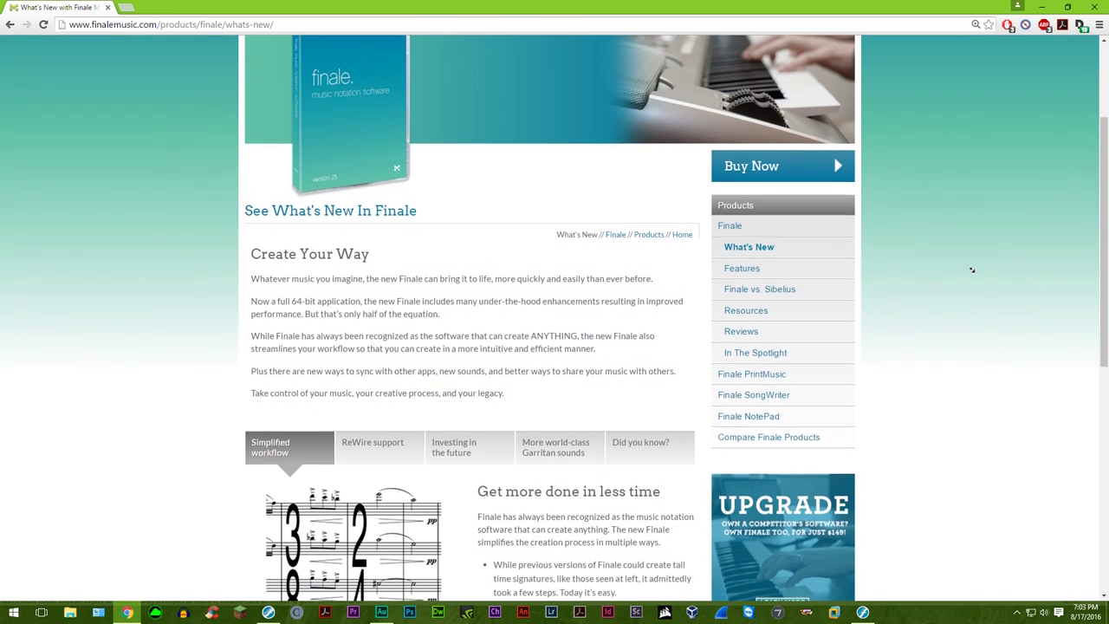
pyautogui.scroll(-1, 971, 270)
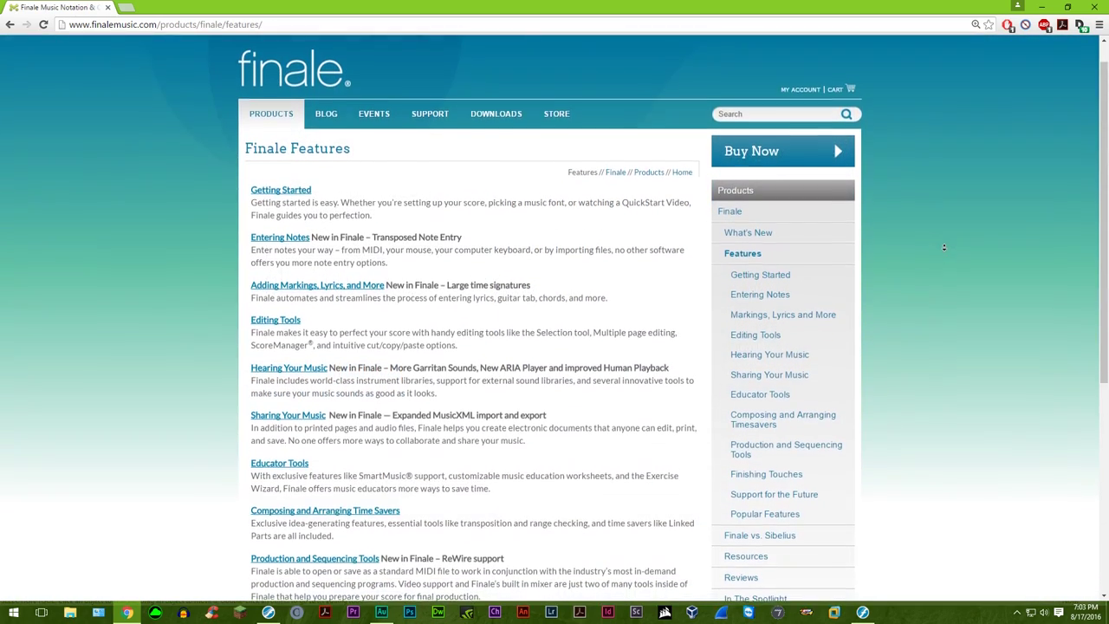
pyautogui.scroll(-1, 943, 247)
pyautogui.scroll(-1, 943, 247)
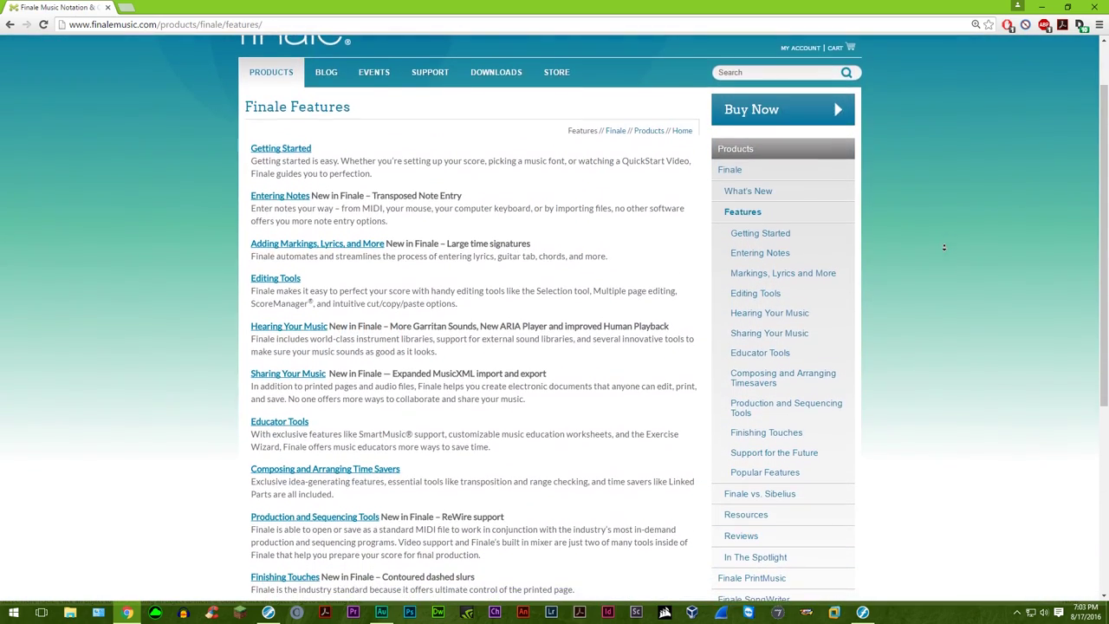
pyautogui.scroll(-1, 943, 246)
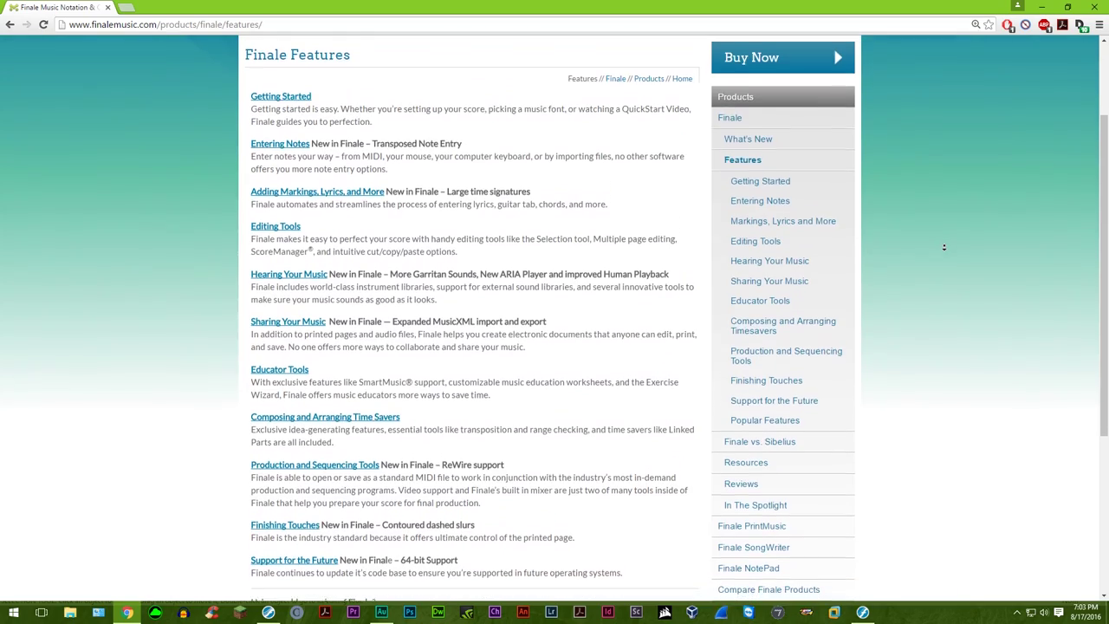
pyautogui.scroll(-1, 944, 246)
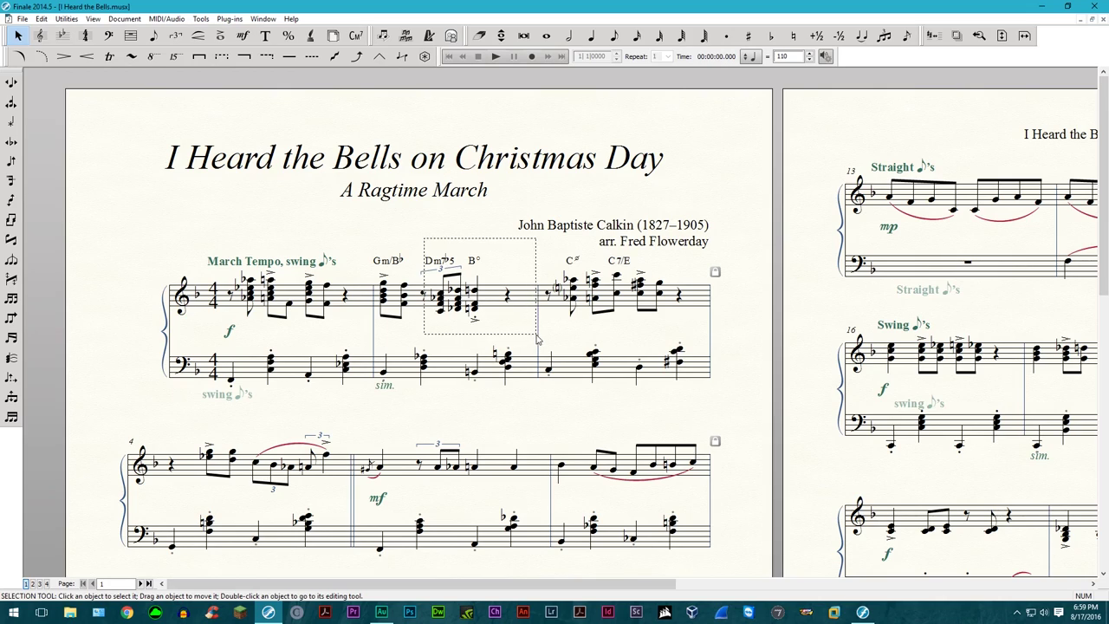
# - Transpose measure 2's chord symbols up a diatonic fourth, turning Gm/B♭ into Cm/E
pyautogui.click(67, 18)
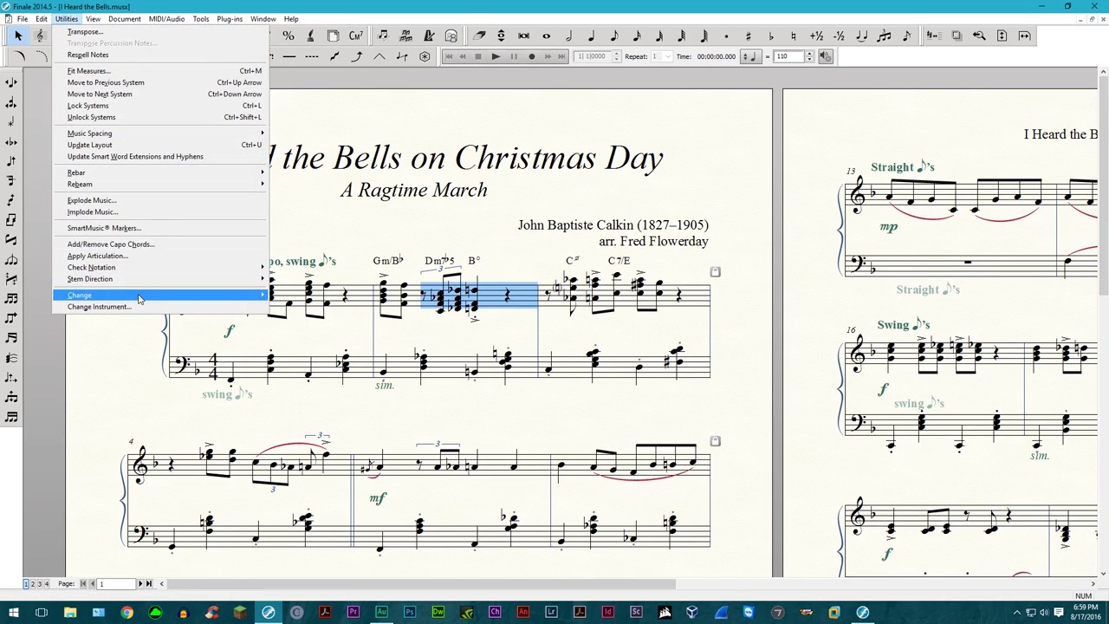
pyautogui.moveTo(139, 297)
pyautogui.click(318, 309)
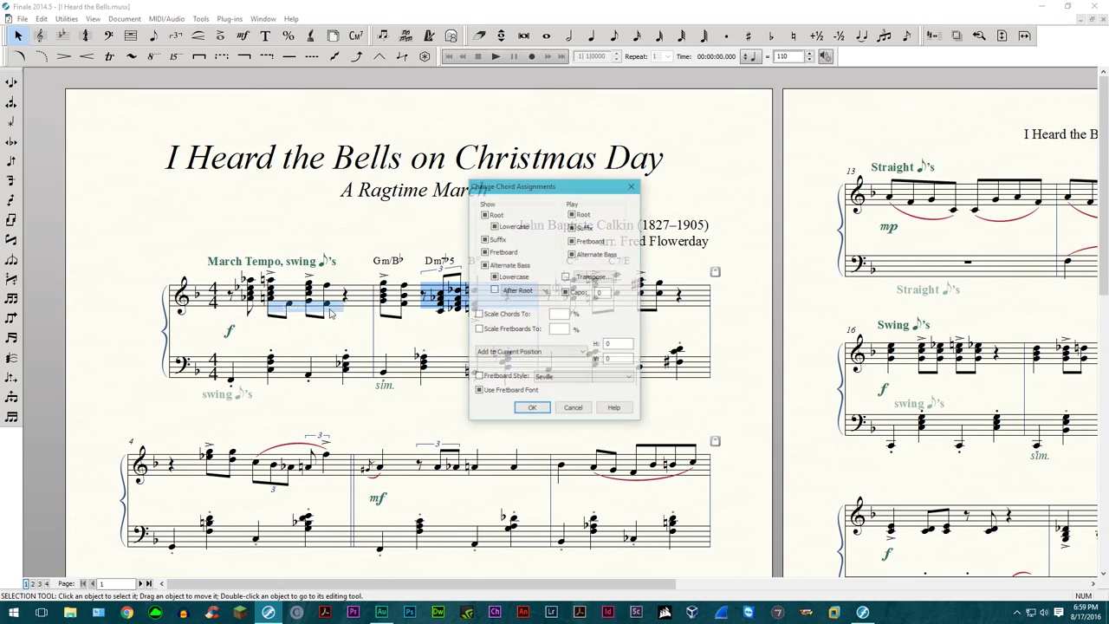
pyautogui.click(589, 277)
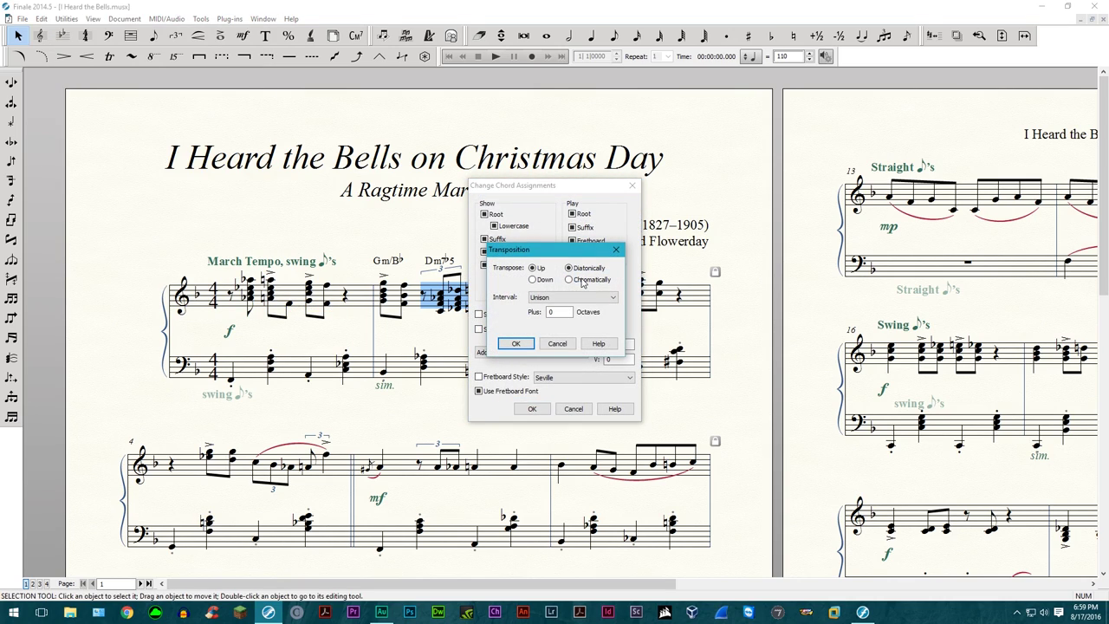
pyautogui.click(568, 297)
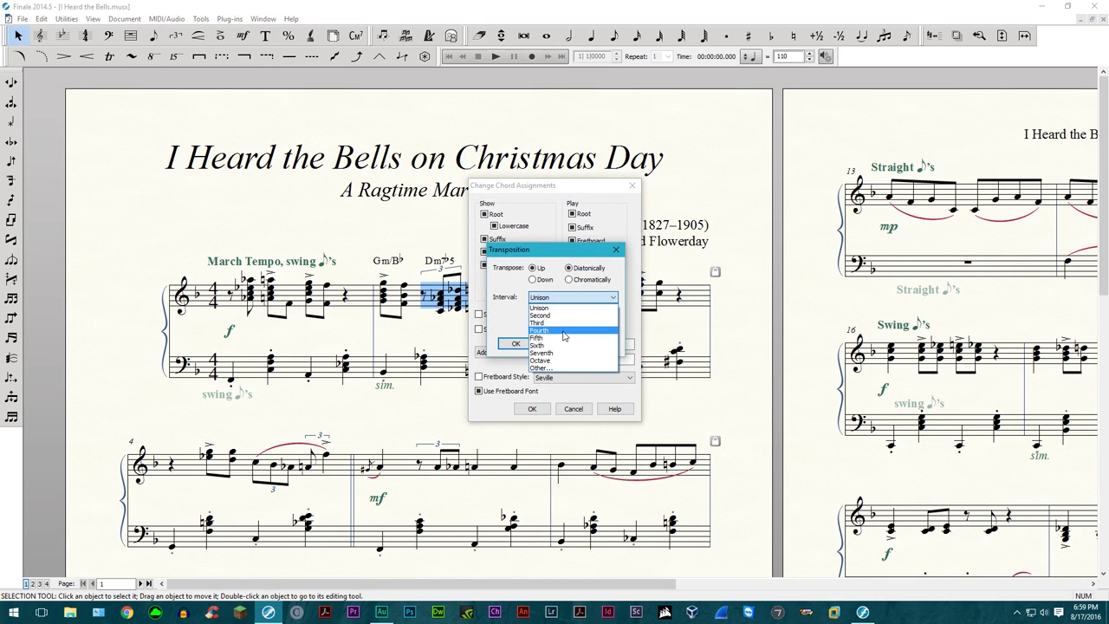
pyautogui.click(555, 335)
pyautogui.click(516, 344)
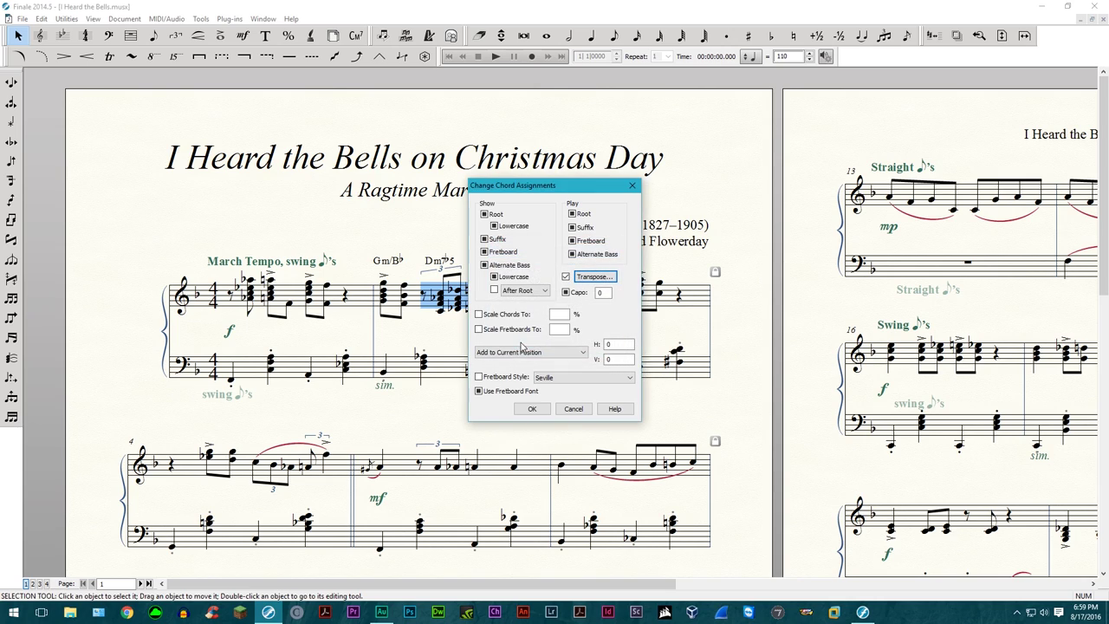
pyautogui.click(530, 409)
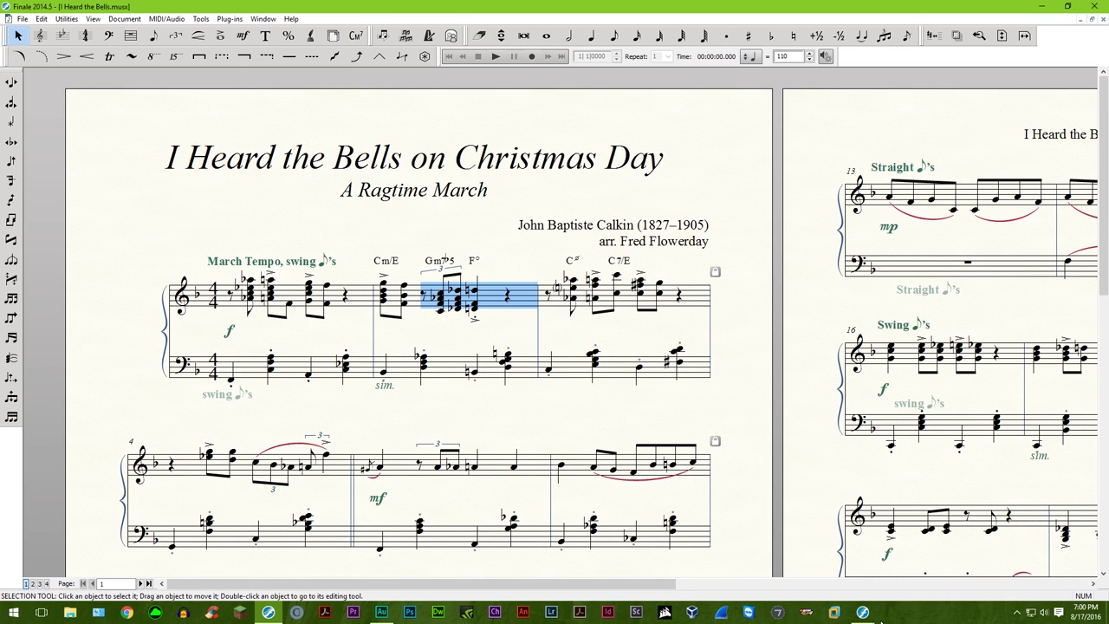
# - Bring up the Beethoven Polonaise score zoomed in and browse the Chord menu options
pyautogui.click(863, 612)
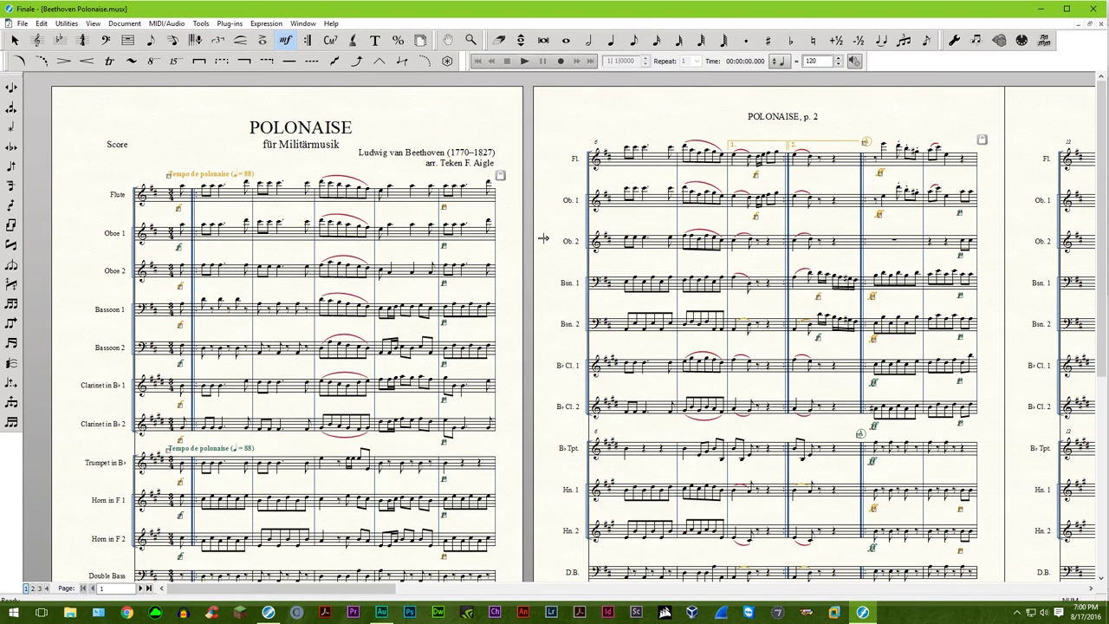
pyautogui.hotkey('ctrl', '=')
pyautogui.hotkey('ctrl', '=')
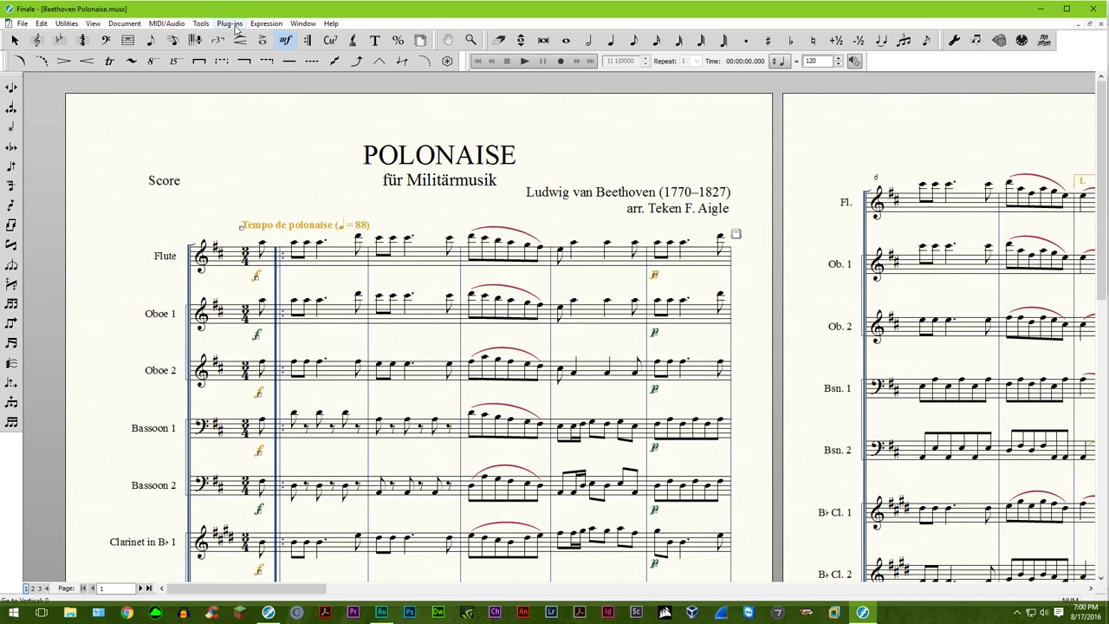
pyautogui.click(330, 40)
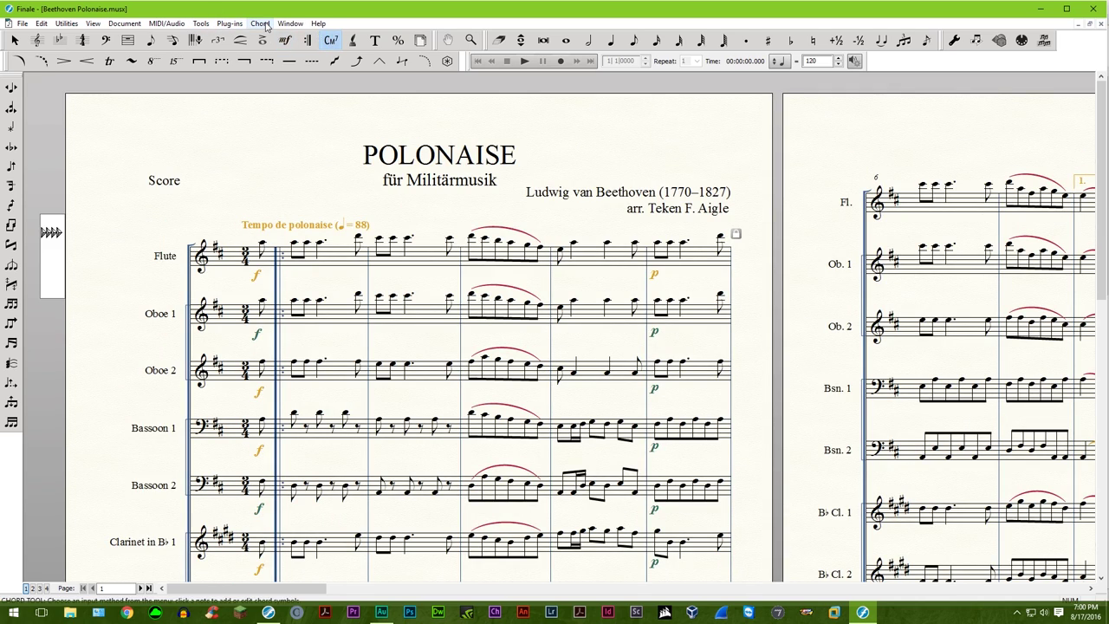
pyautogui.click(260, 23)
pyautogui.click(272, 83)
pyautogui.click(15, 40)
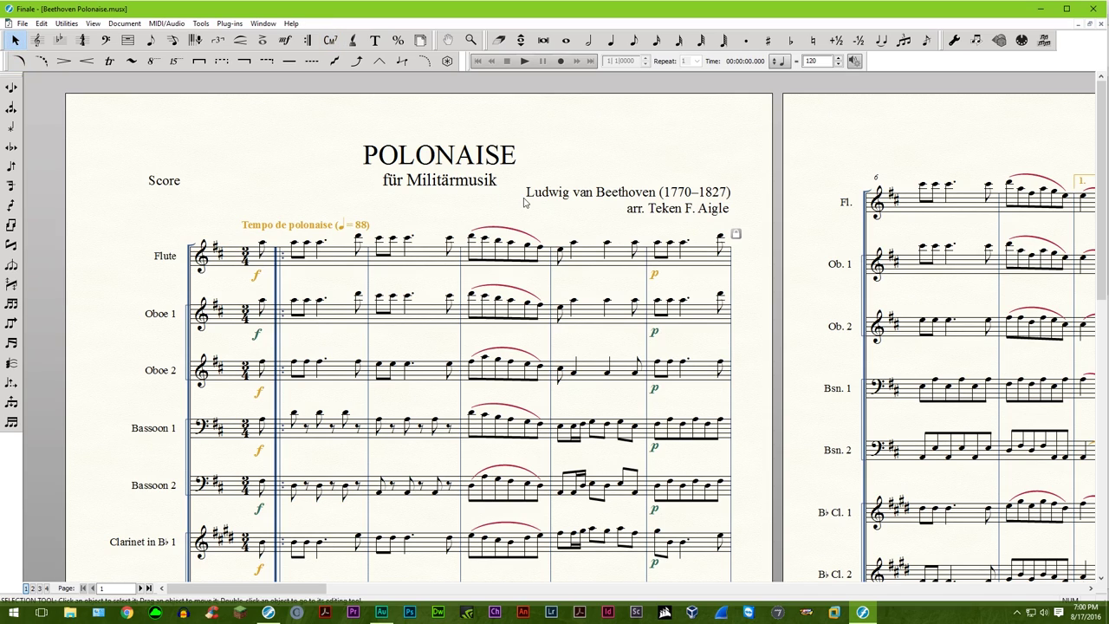
pyautogui.scroll(-1, 523, 202)
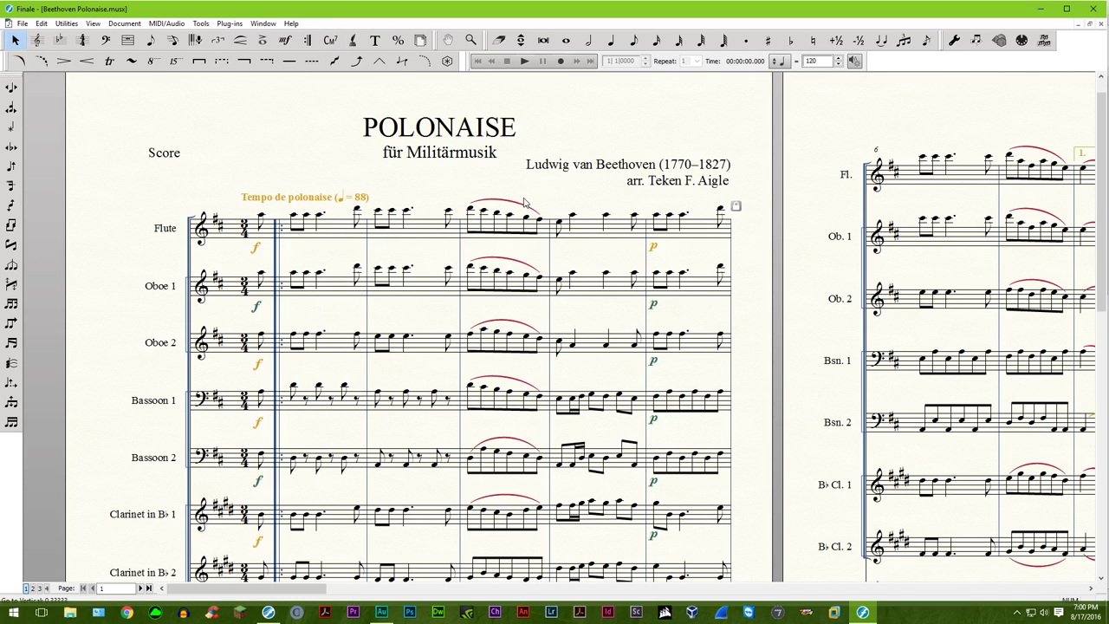
# - Add automatic chord symbols D and F#m7#5/D above two flute notes, raising them higher
pyautogui.click(330, 40)
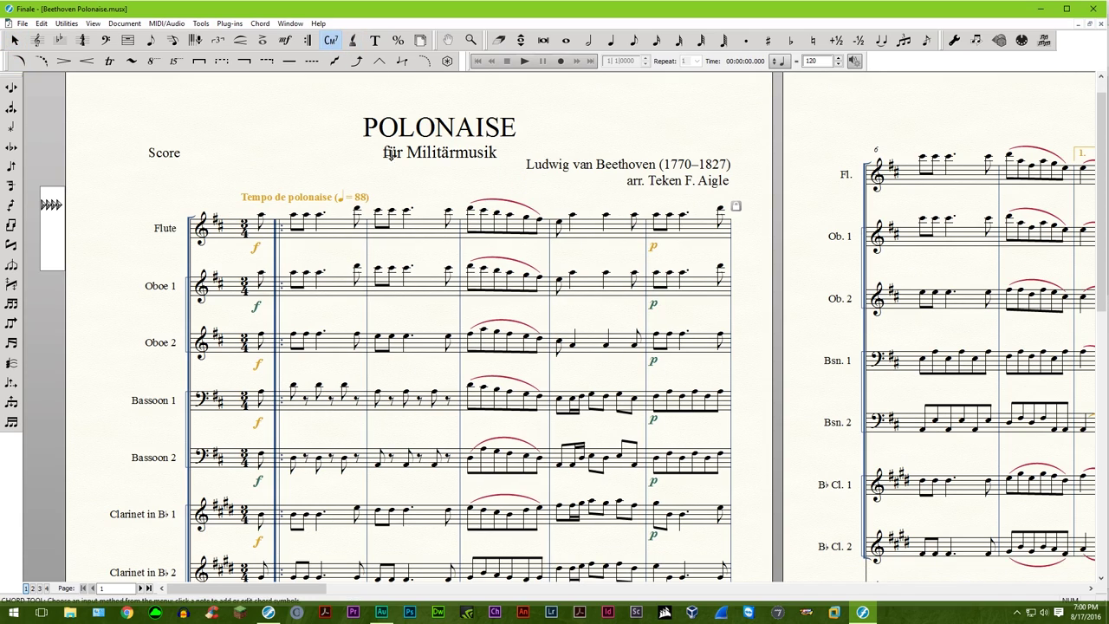
pyautogui.click(468, 202)
pyautogui.click(555, 332)
pyautogui.moveTo(468, 201); pyautogui.dragTo(467, 188)
pyautogui.click(508, 201)
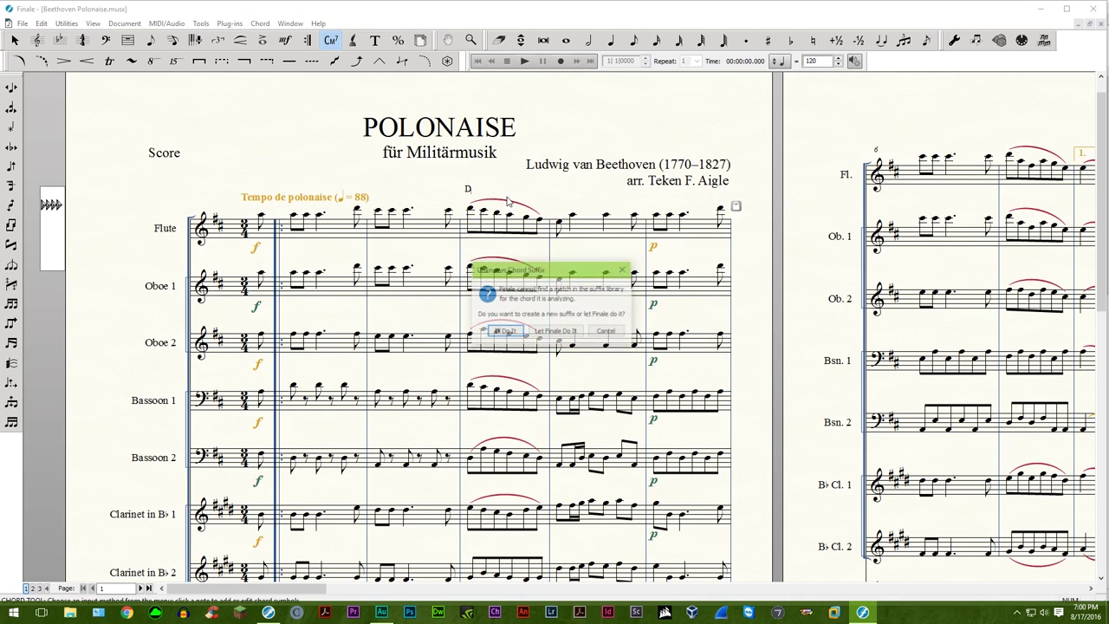
pyautogui.click(556, 330)
pyautogui.moveTo(508, 206); pyautogui.dragTo(507, 185)
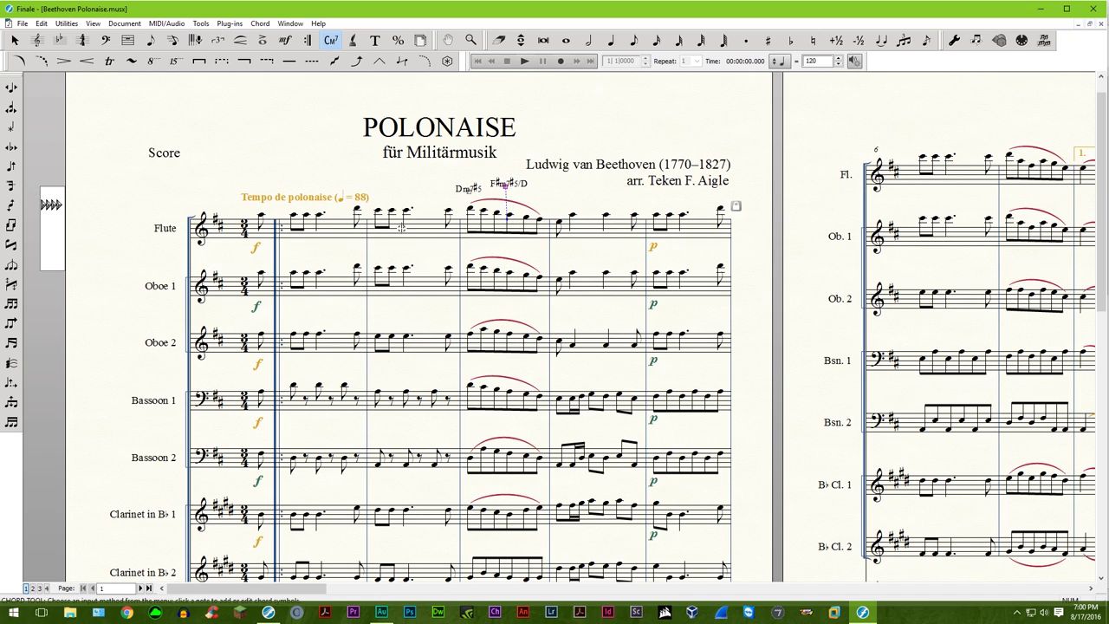
# - Add two more Finale-named chord symbols in the flute part, then undo the trial chords
pyautogui.click(378, 208)
pyautogui.click(553, 331)
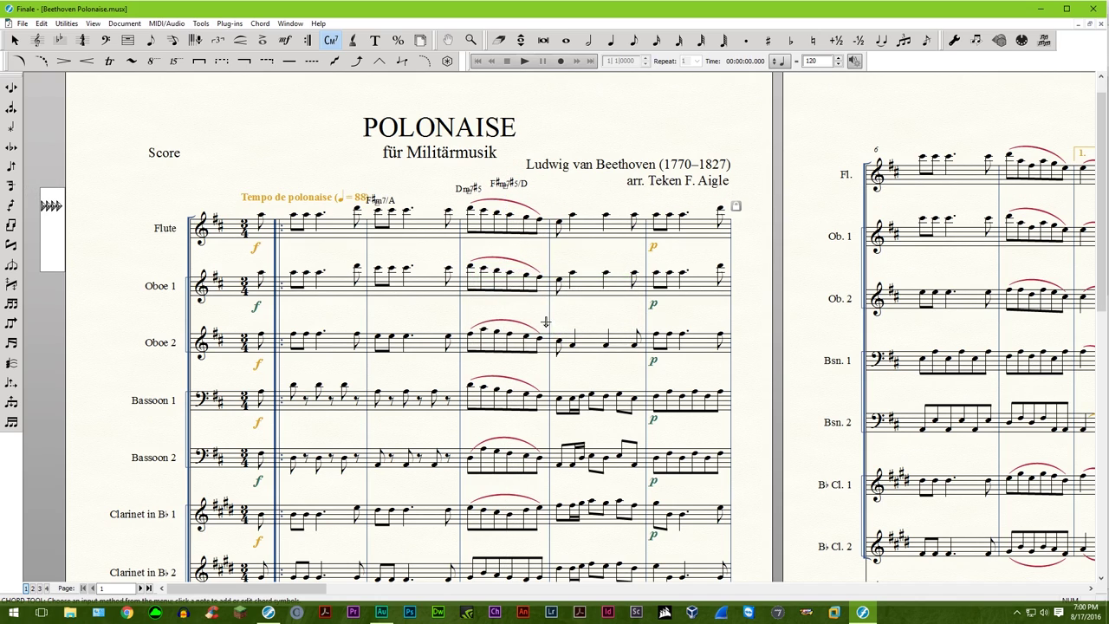
pyautogui.click(572, 208)
pyautogui.click(554, 331)
pyautogui.click(17, 40)
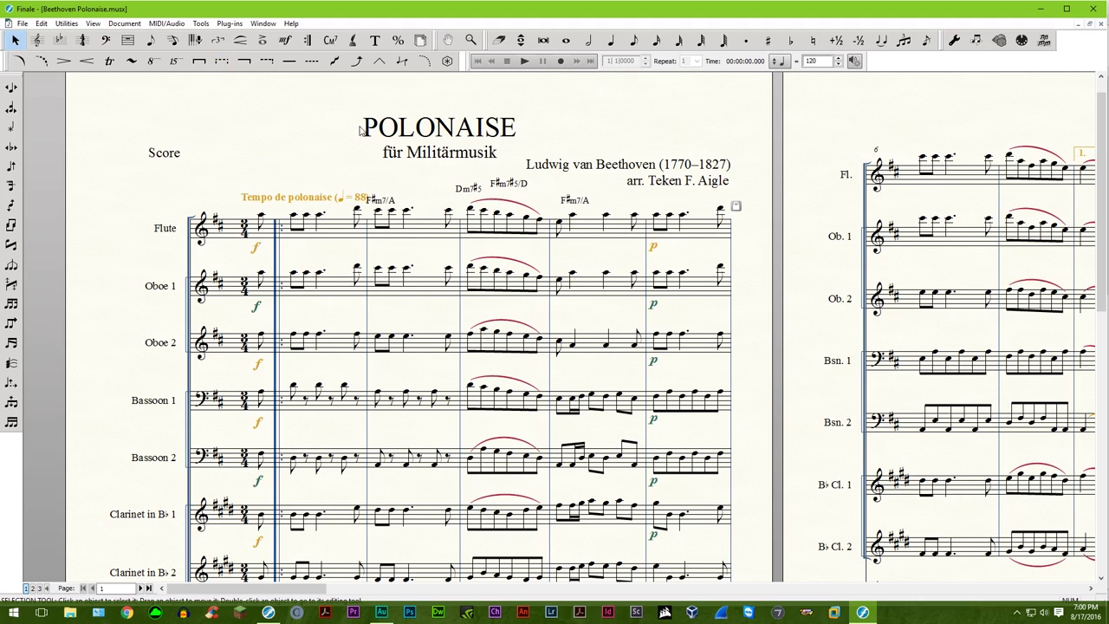
pyautogui.hotkey('ctrl', 'z')
pyautogui.hotkey('ctrl', 'z')
pyautogui.hotkey('ctrl', 'z')
pyautogui.hotkey('ctrl', 'z')
pyautogui.hotkey('ctrl', 'z')
pyautogui.hotkey('ctrl', 'z')
pyautogui.hotkey('ctrl', 'z')
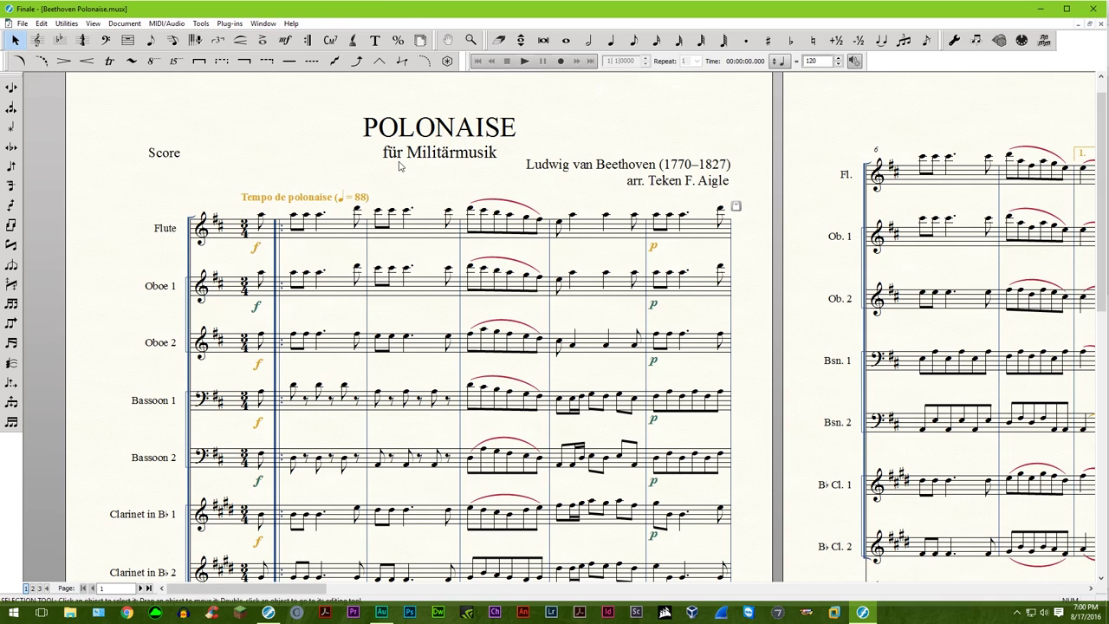
# - Add chord symbols F#m7/A and A7/E above the Flute's measures 2 and 3
pyautogui.click(330, 40)
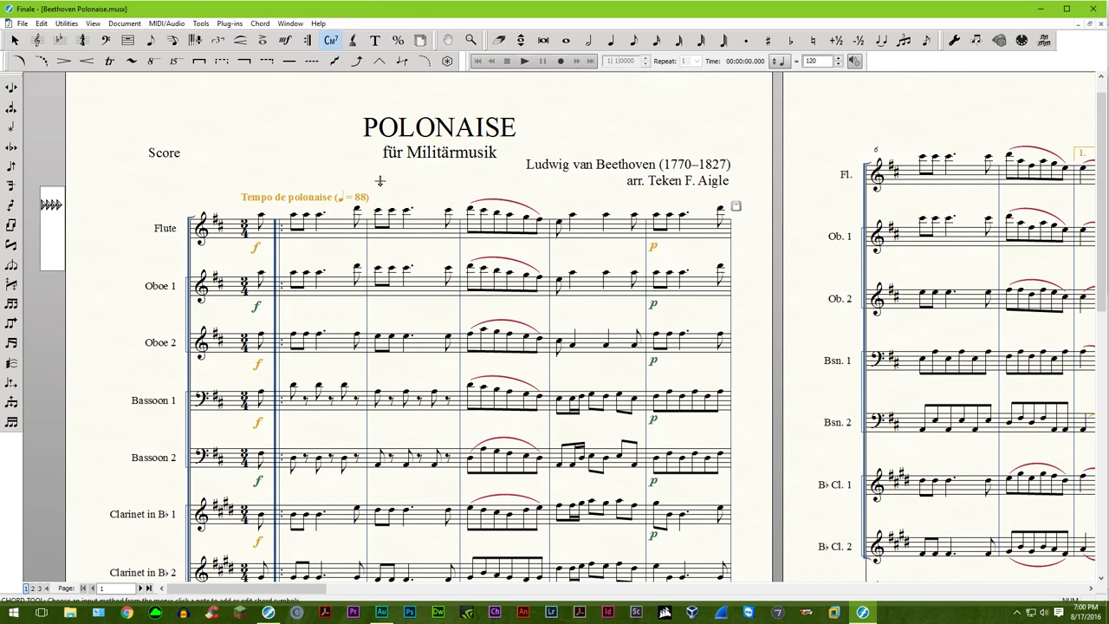
pyautogui.click(379, 198)
pyautogui.click(555, 335)
pyautogui.click(448, 205)
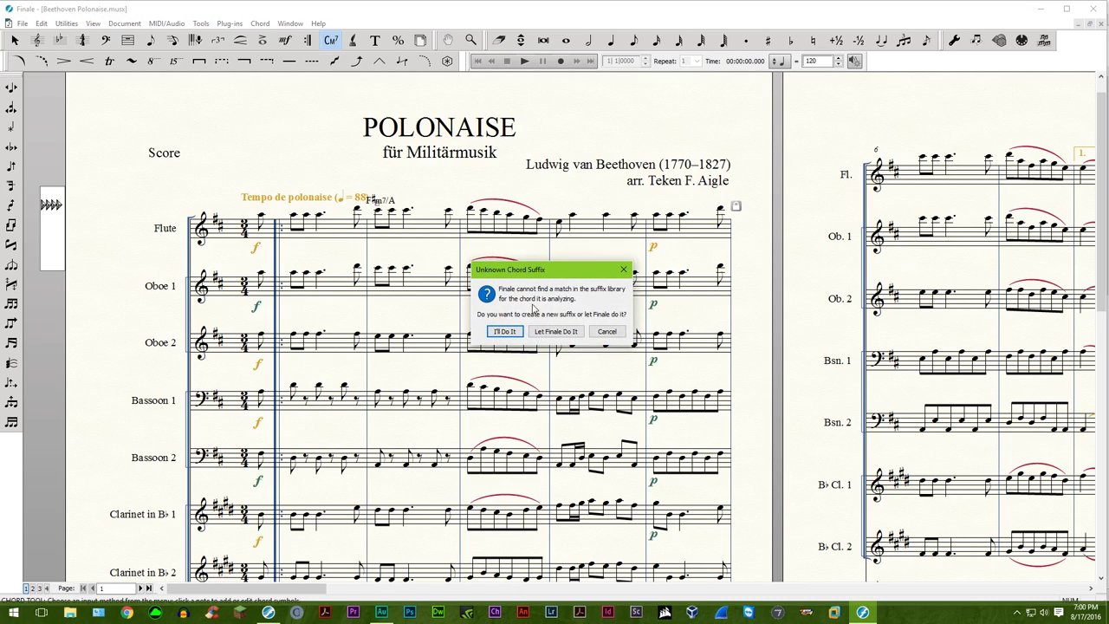
pyautogui.click(555, 330)
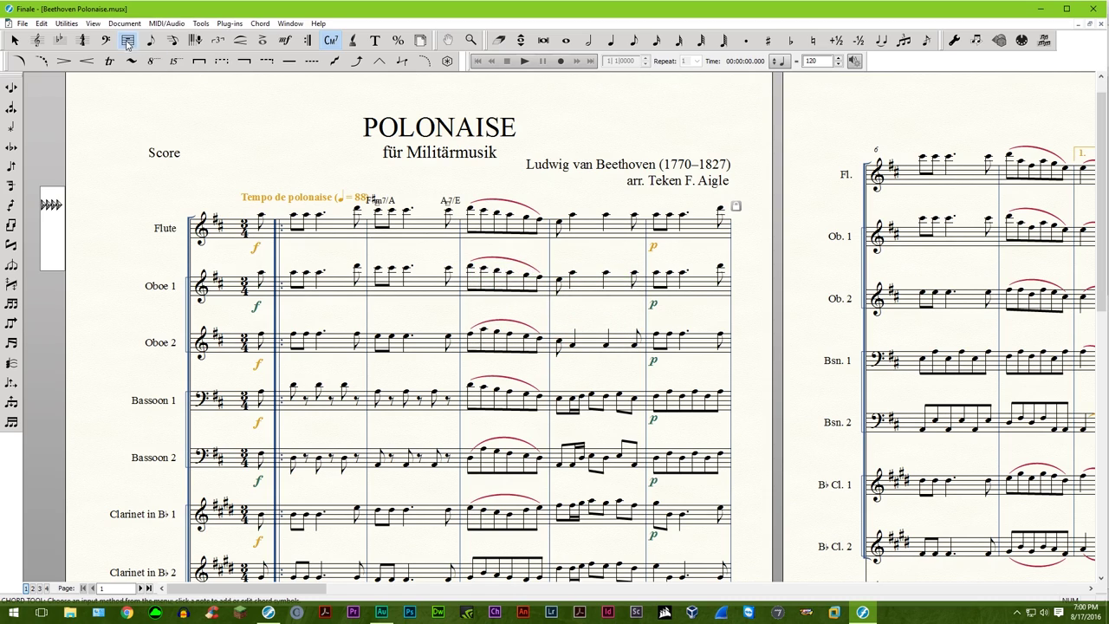
# - Return to the Selection tool and select the Flute's third measure
pyautogui.click(15, 40)
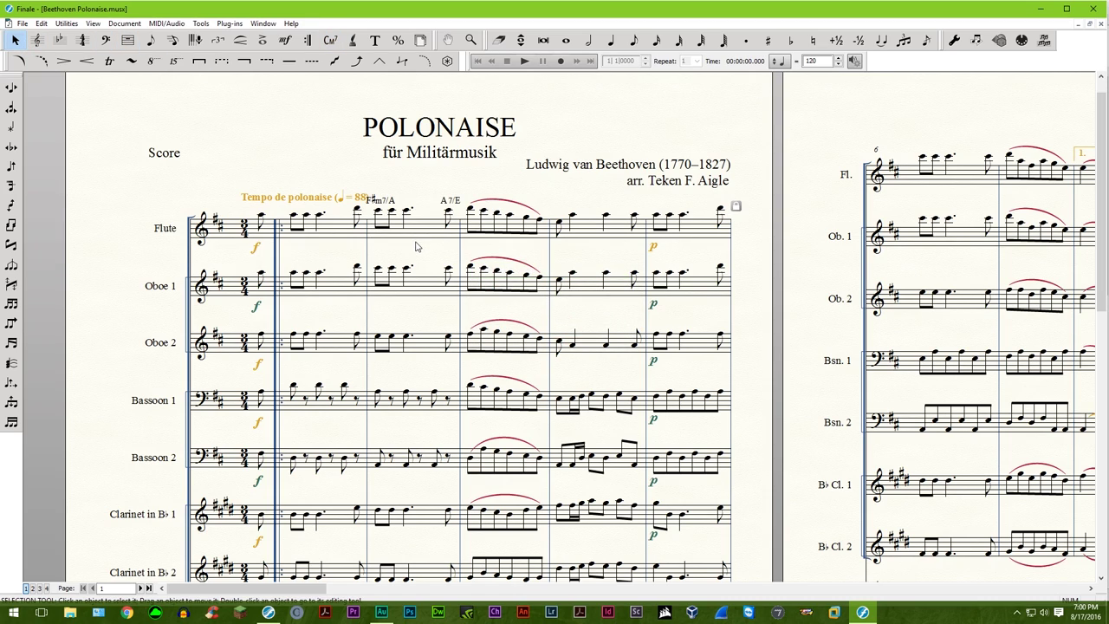
pyautogui.moveTo(407, 245)
pyautogui.mouseDown()
pyautogui.moveTo(467, 247)
pyautogui.moveTo(411, 251)
pyautogui.mouseUp()
pyautogui.press('Escape')
pyautogui.moveTo(418, 178); pyautogui.dragTo(445, 236)
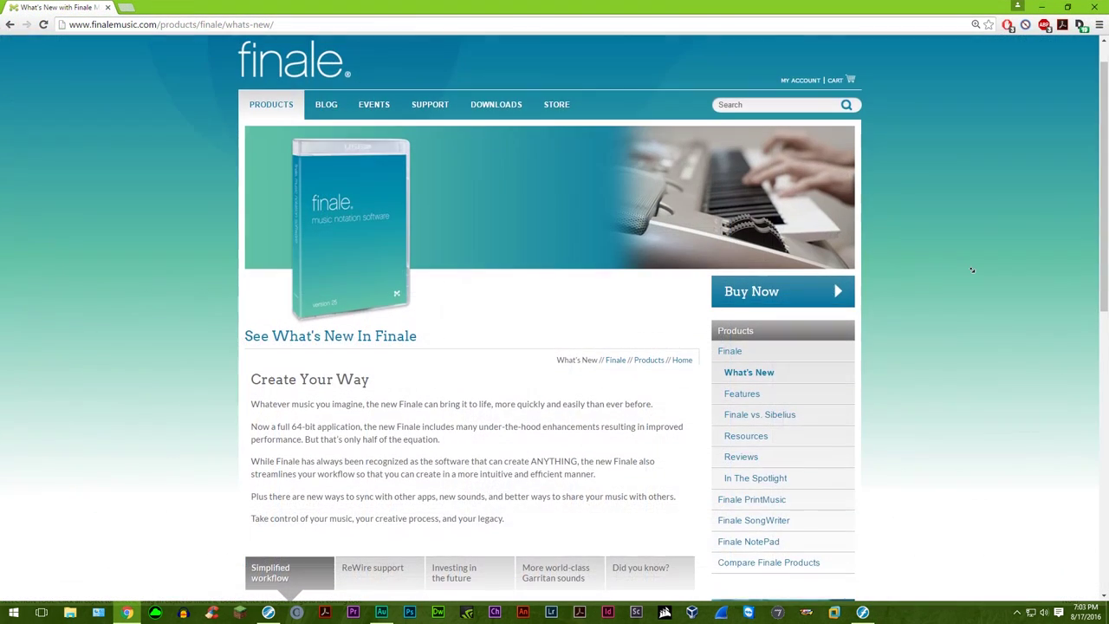
# - Scroll the What's New page down to the Simplified workflow section on tall time signatures
pyautogui.scroll(-1, 972, 270)
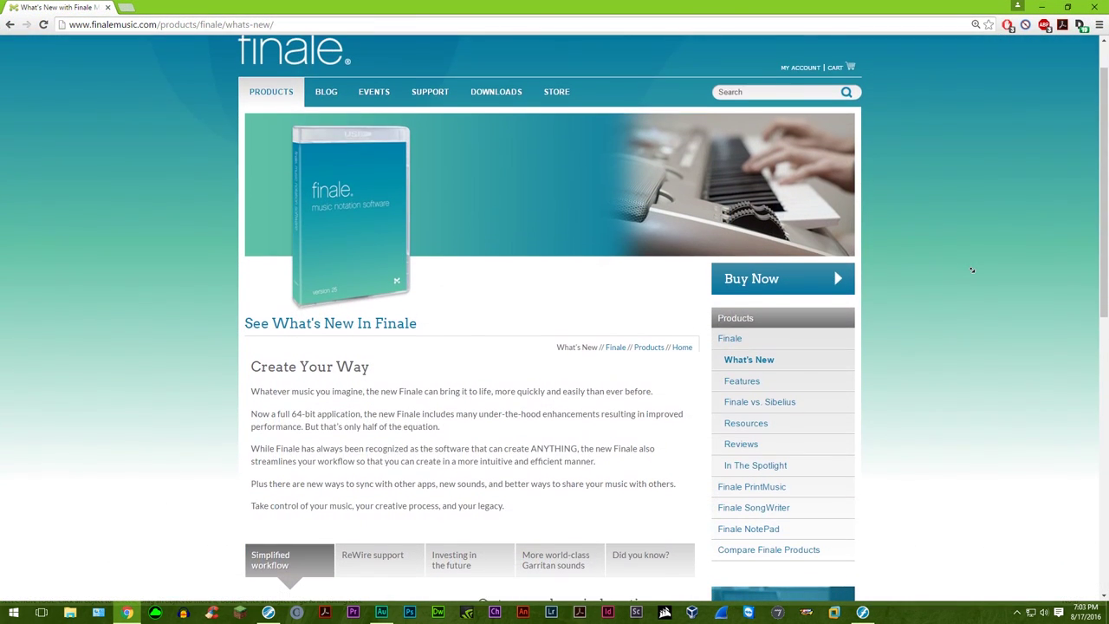
pyautogui.scroll(-1, 971, 270)
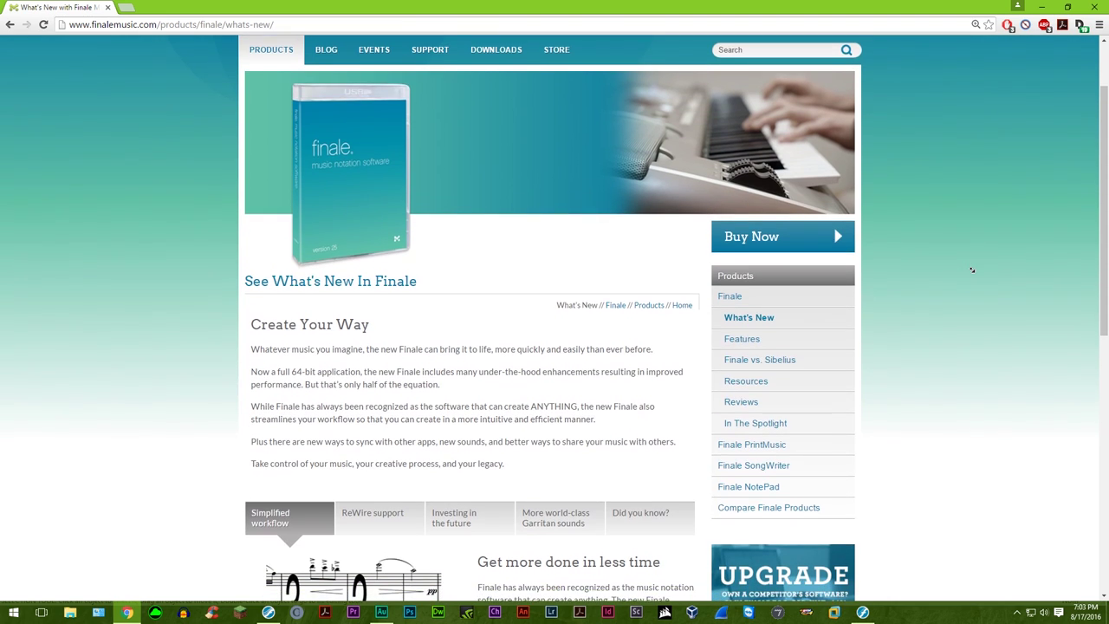
pyautogui.scroll(-1, 971, 270)
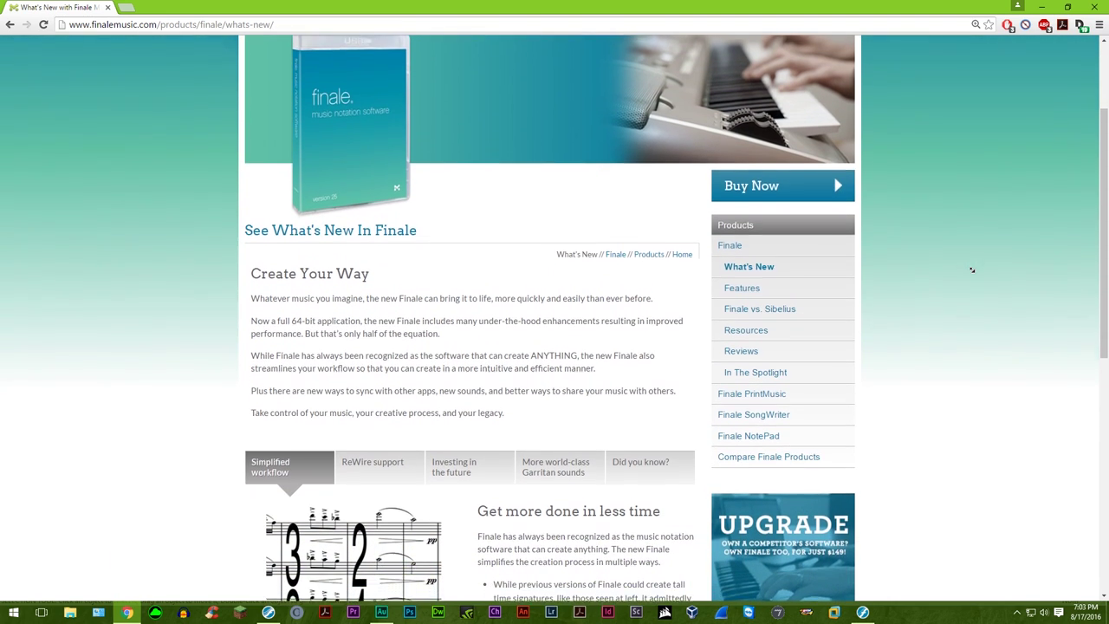
pyautogui.scroll(-1, 972, 269)
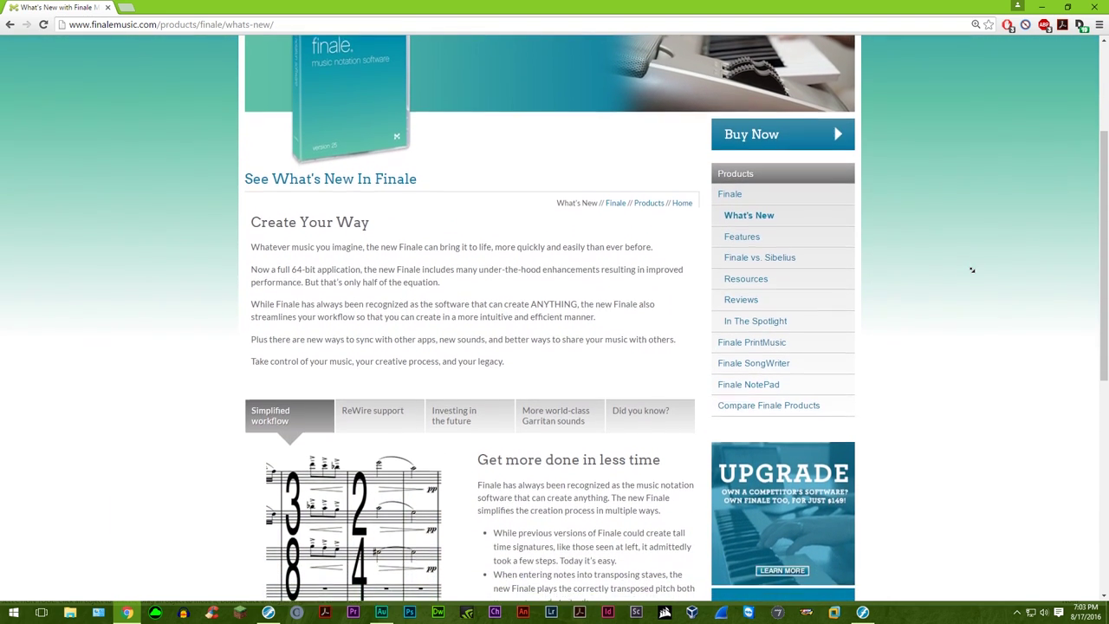